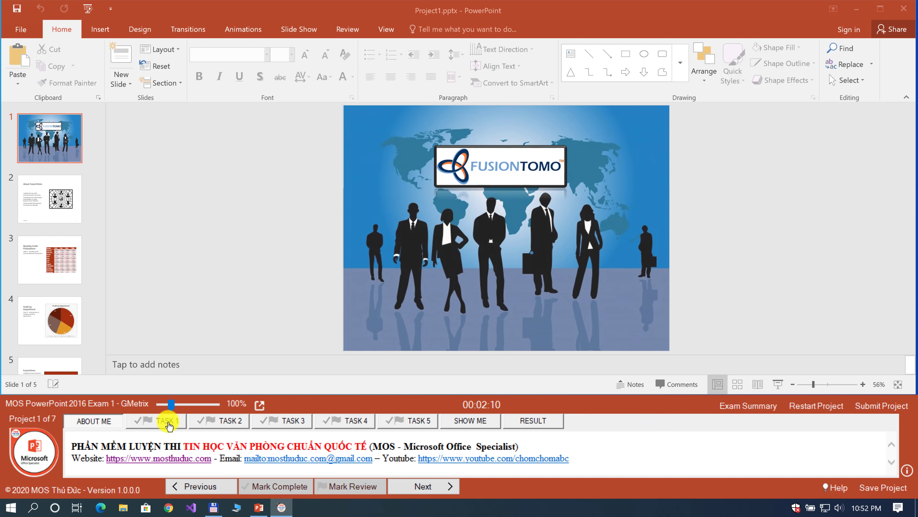
# Show Task 1's instruction, toggle its help steps, and enlarge the instruction text
pyautogui.click(165, 422)
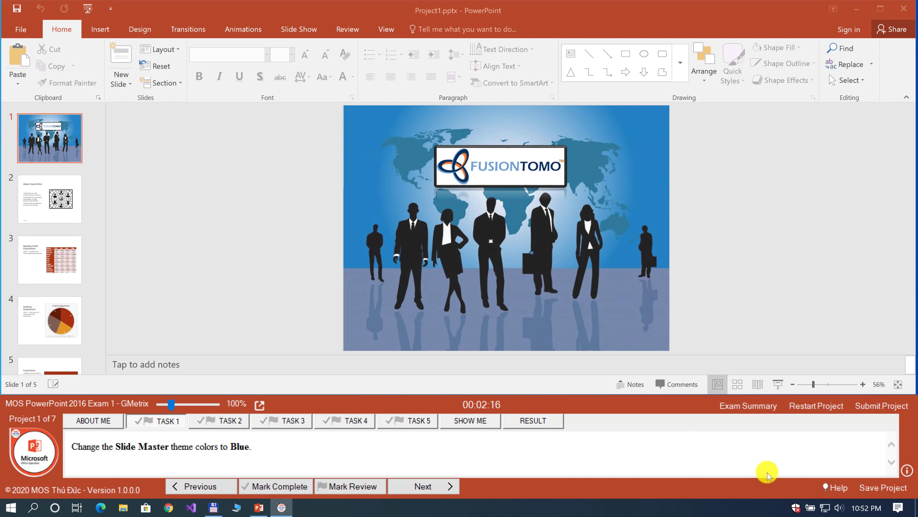
pyautogui.click(833, 489)
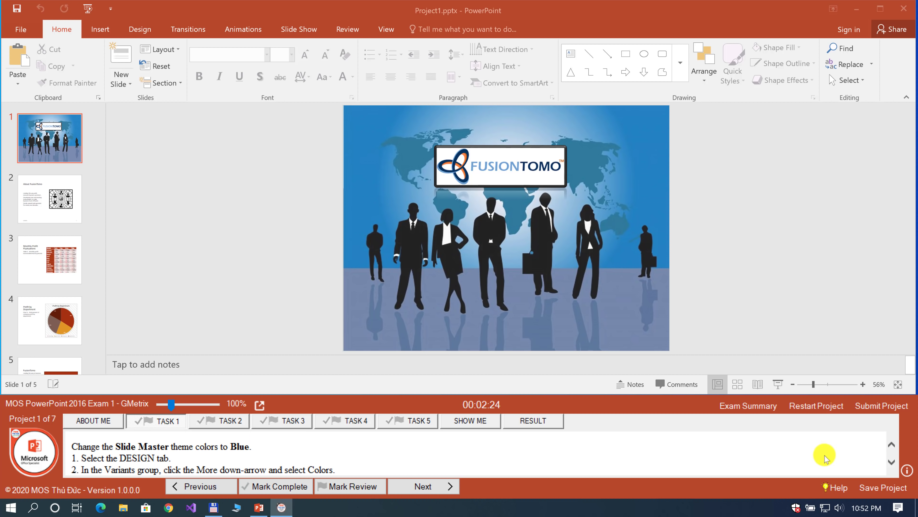
pyautogui.click(833, 488)
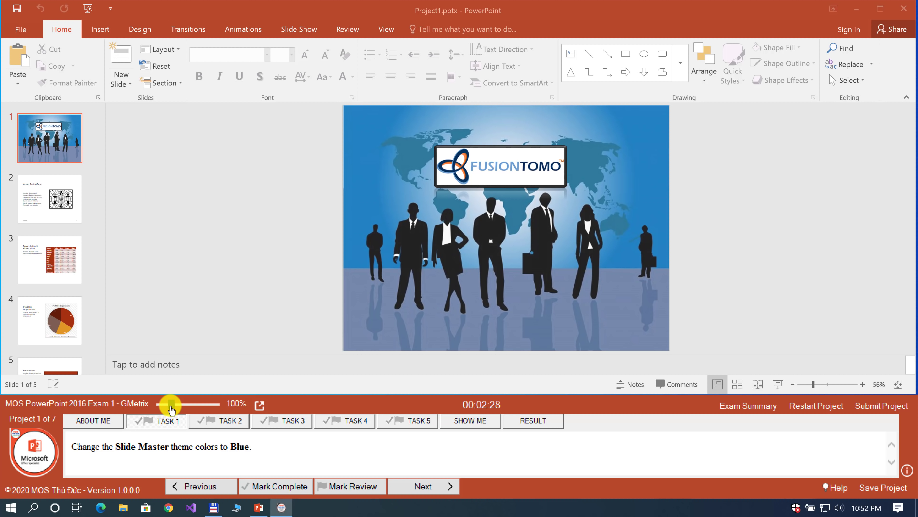
pyautogui.moveTo(171, 408)
pyautogui.mouseDown()
pyautogui.moveTo(180, 409)
pyautogui.moveTo(173, 410)
pyautogui.mouseUp()
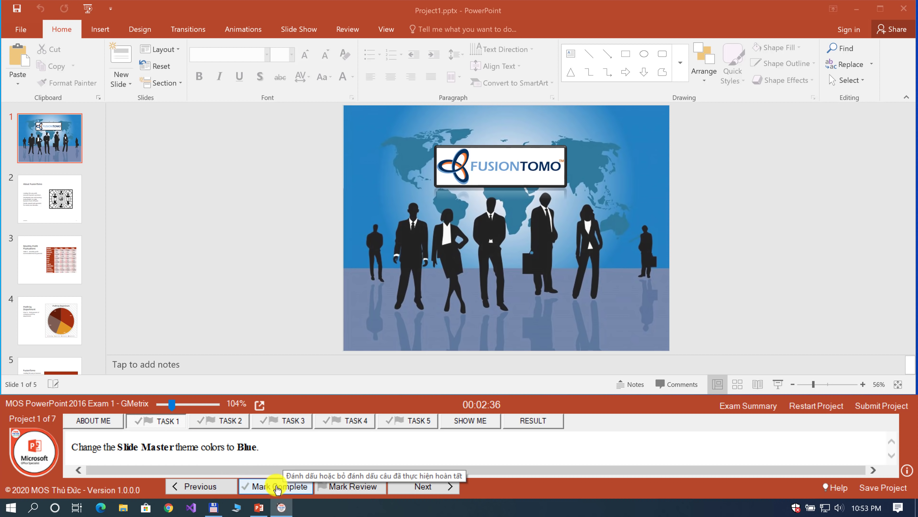
# Try Mark Complete and the review flag on Task 1, then return to its instruction
pyautogui.click(277, 489)
pyautogui.click(277, 489)
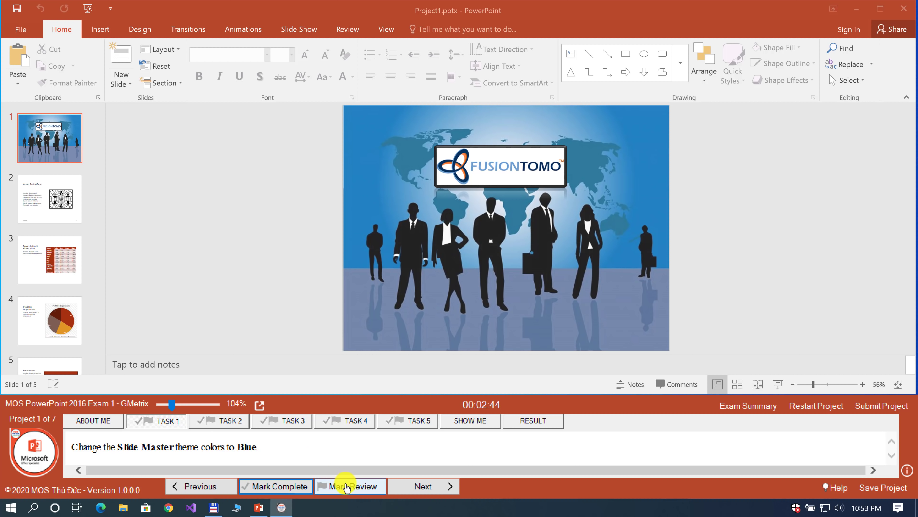
pyautogui.click(346, 485)
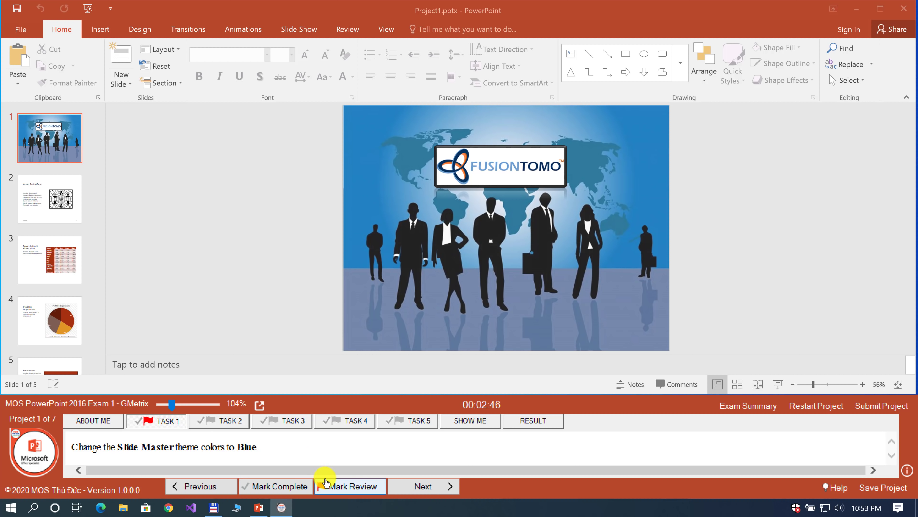
pyautogui.click(324, 484)
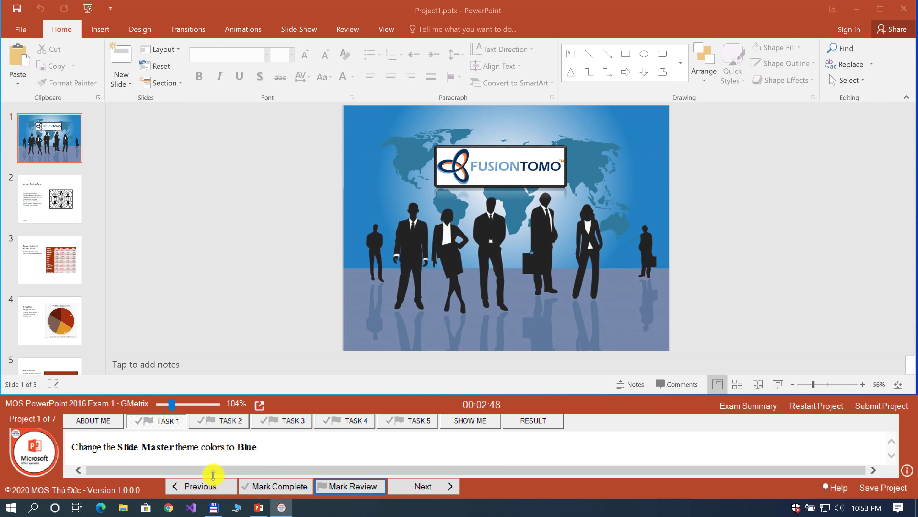
pyautogui.click(211, 487)
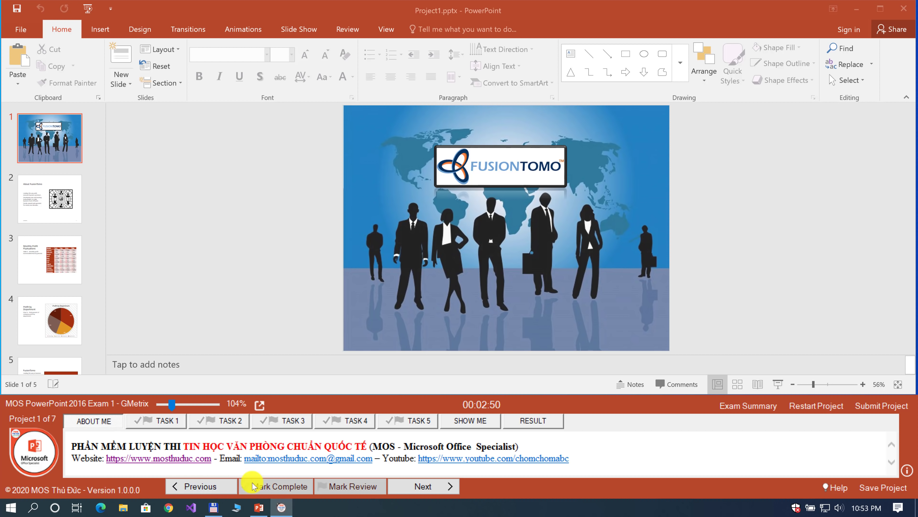
pyautogui.click(420, 487)
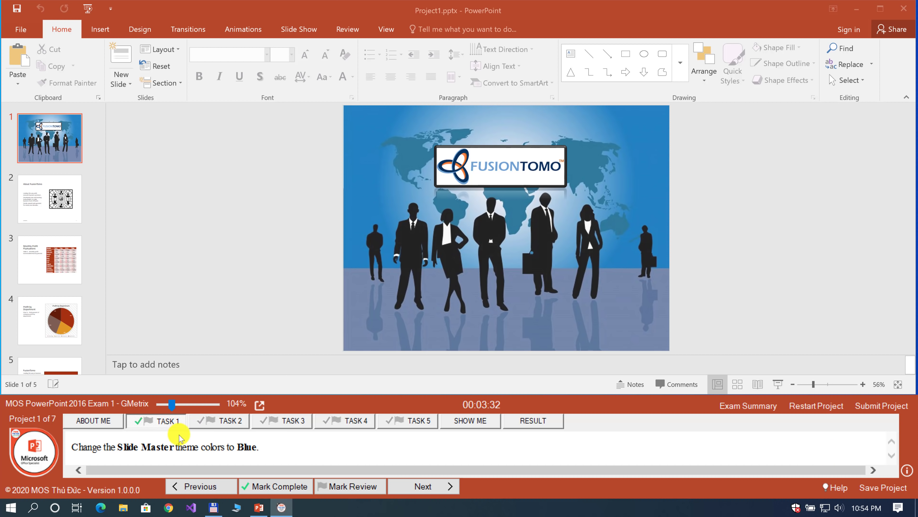
# Reveal Task 1's three help steps for switching the theme colours to Blue
pyautogui.moveTo(117, 447); pyautogui.dragTo(228, 446)
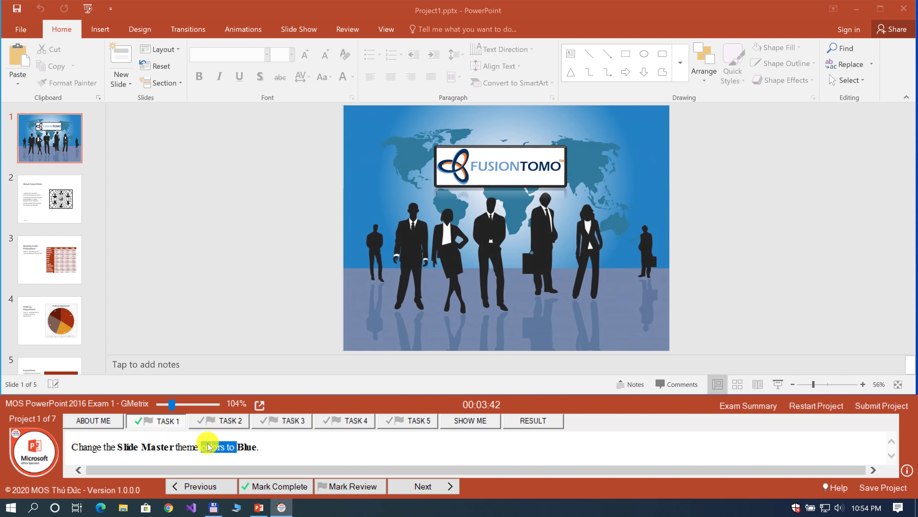
pyautogui.click(201, 446)
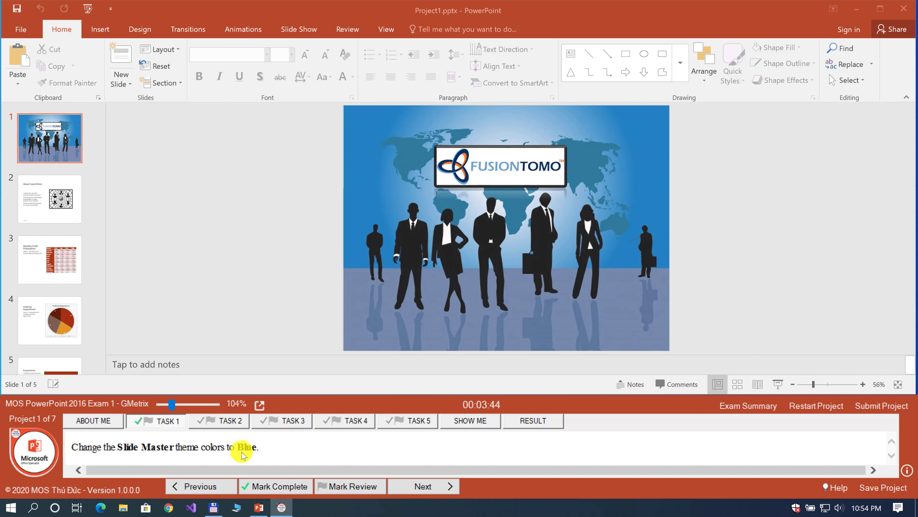
pyautogui.click(831, 487)
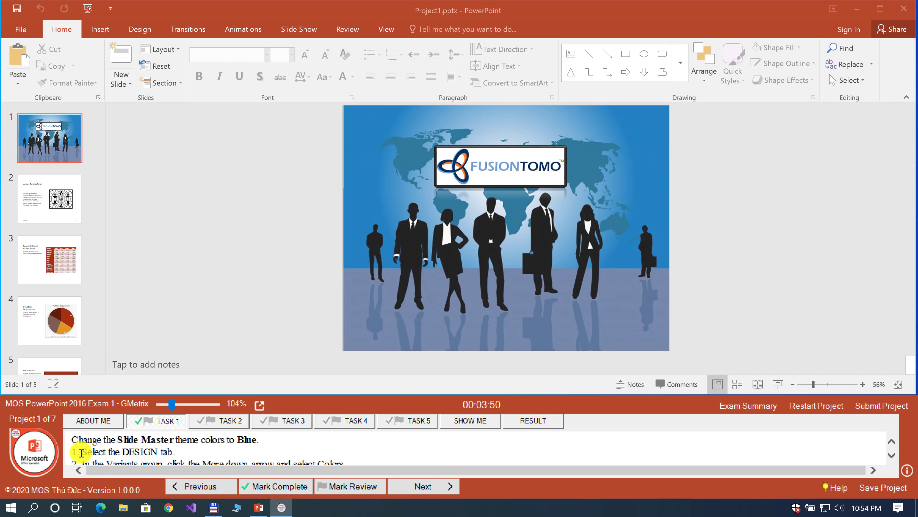
pyautogui.moveTo(82, 452); pyautogui.dragTo(159, 450)
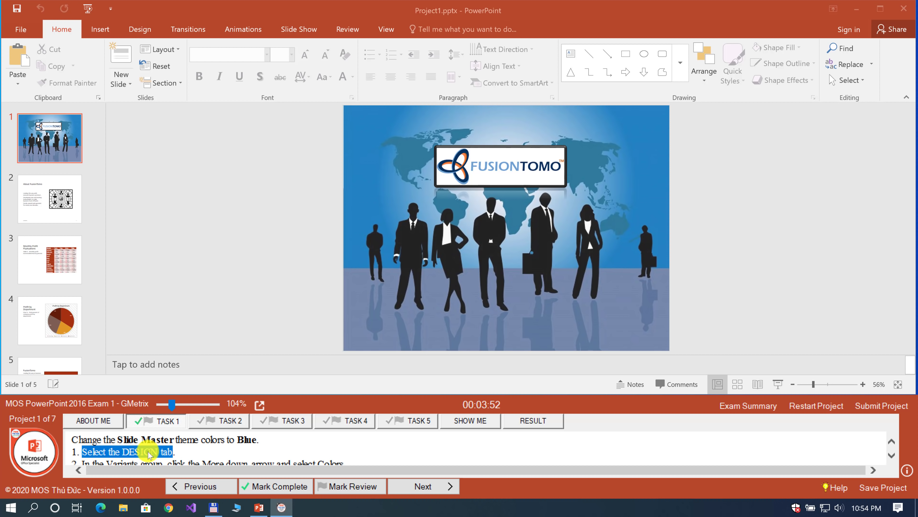
pyautogui.click(163, 450)
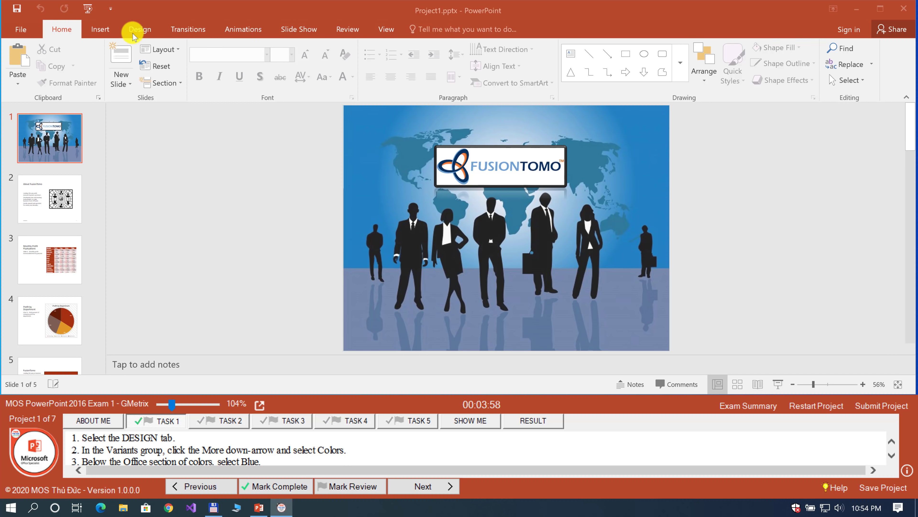
# Read through Task 1's help steps, highlighting the Colors instructions
pyautogui.click(144, 35)
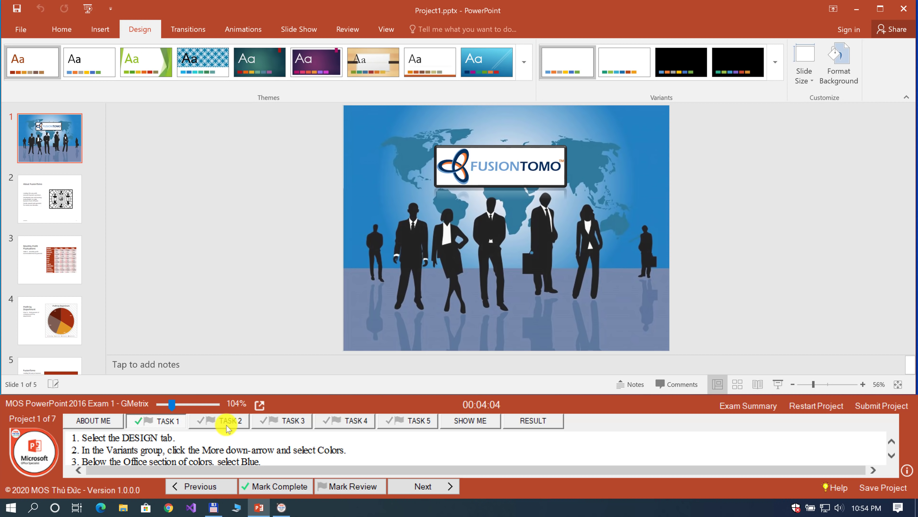
pyautogui.moveTo(107, 450); pyautogui.dragTo(258, 451)
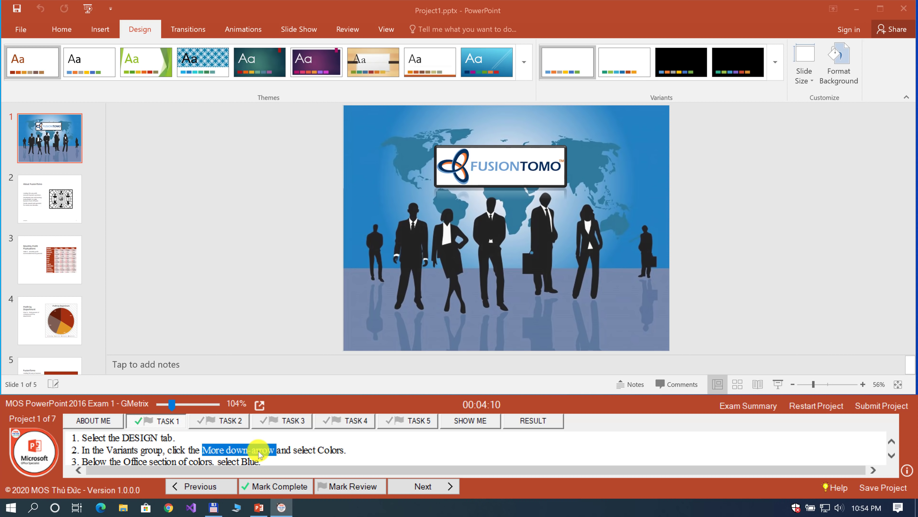
pyautogui.doubleClick(336, 452)
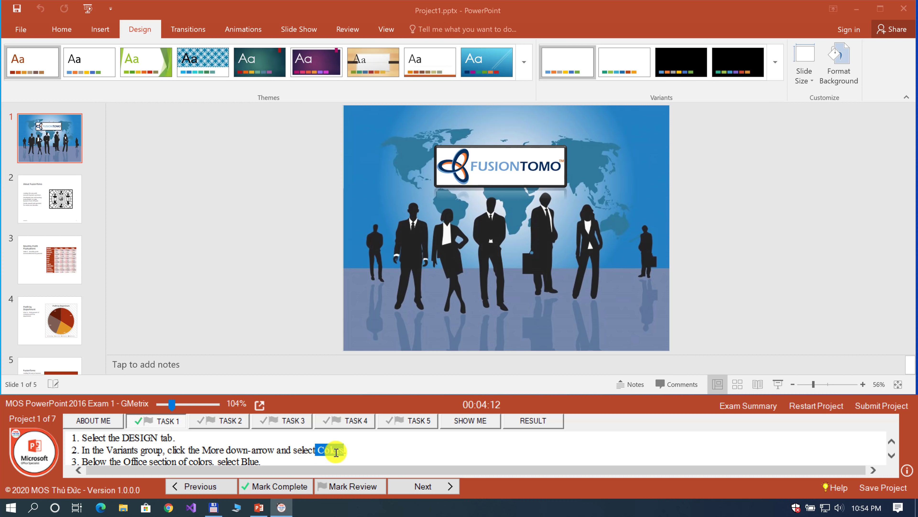
pyautogui.click(748, 88)
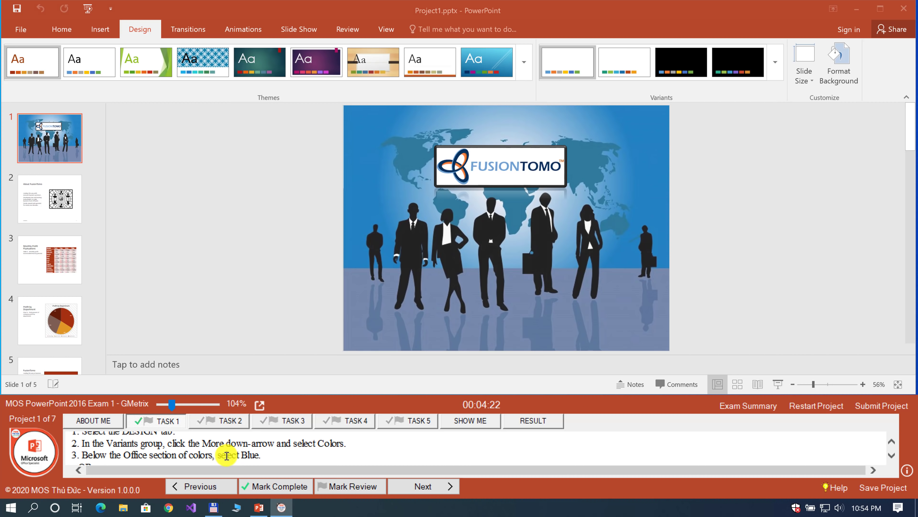
pyautogui.moveTo(231, 458); pyautogui.dragTo(231, 426)
pyautogui.click(229, 436)
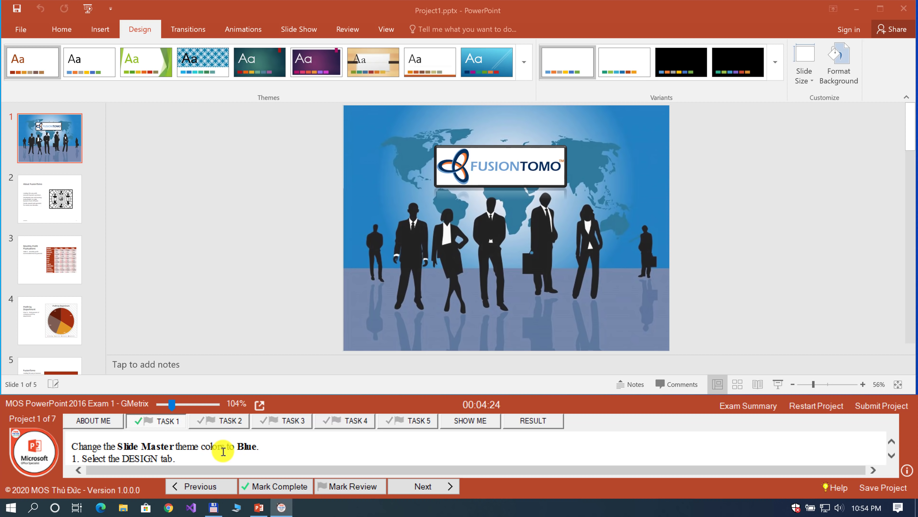
pyautogui.scroll(-2, 224, 449)
pyautogui.scroll(-1, 217, 451)
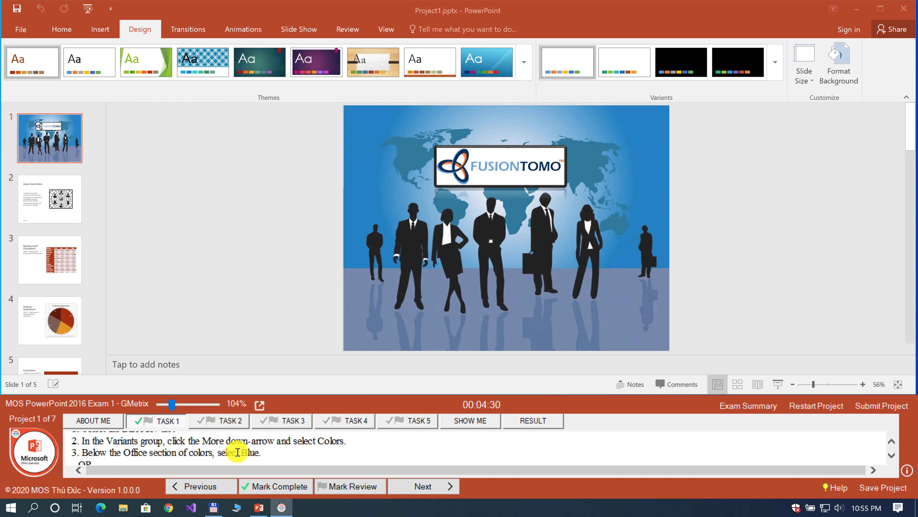
# Apply the Blue colour set from the Design tab's Variants gallery
pyautogui.click(776, 67)
pyautogui.click(776, 67)
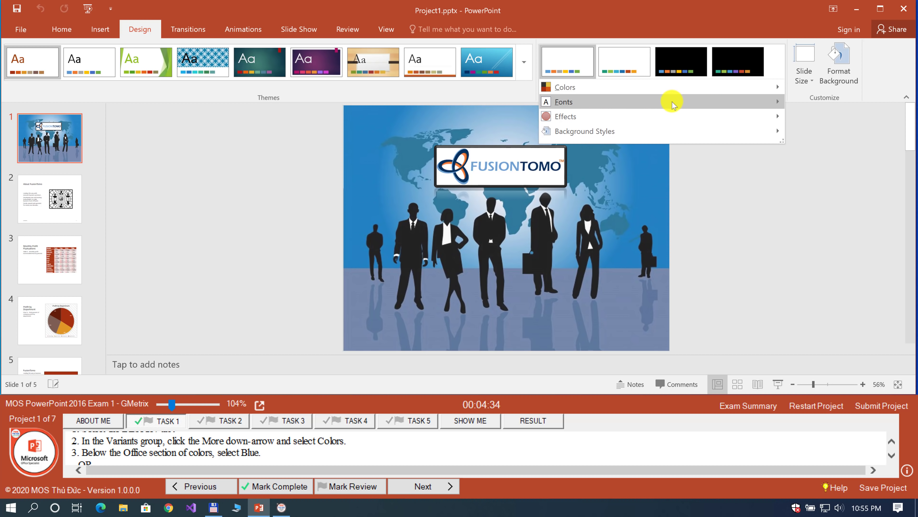
pyautogui.click(473, 142)
pyautogui.click(892, 455)
pyautogui.click(891, 455)
pyautogui.click(892, 455)
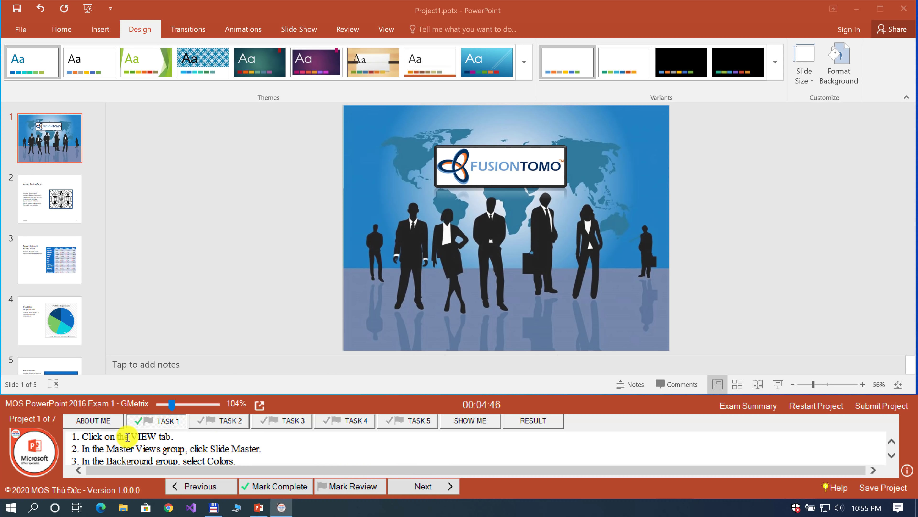
# Switch to Slide Master view from the View tab
pyautogui.moveTo(130, 436); pyautogui.dragTo(171, 436)
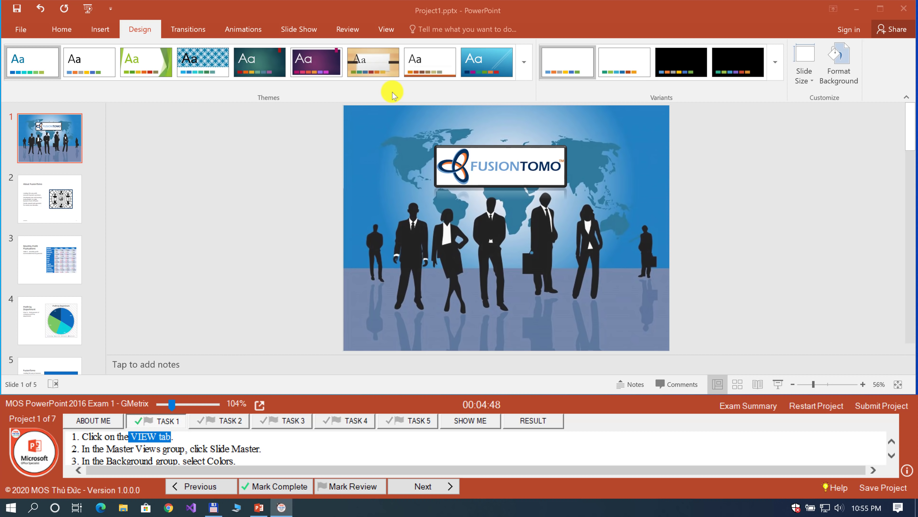
pyautogui.click(388, 31)
pyautogui.click(388, 30)
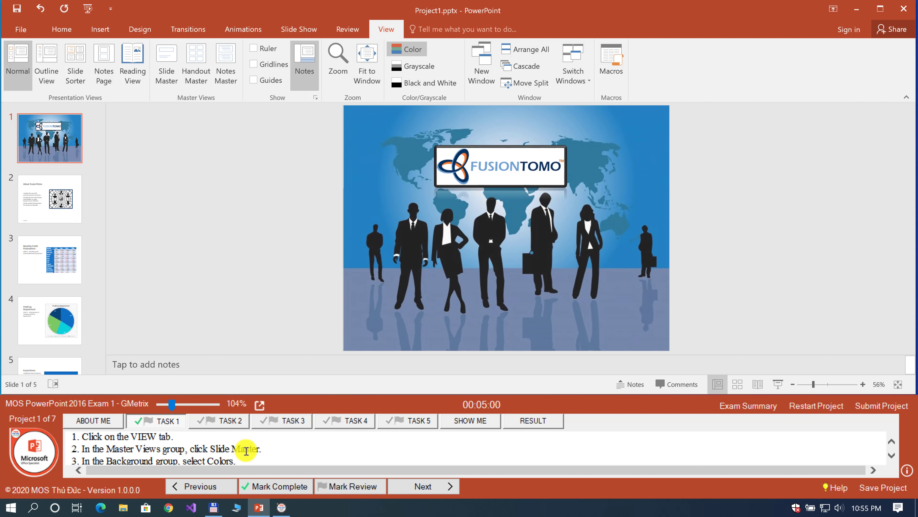
pyautogui.click(163, 59)
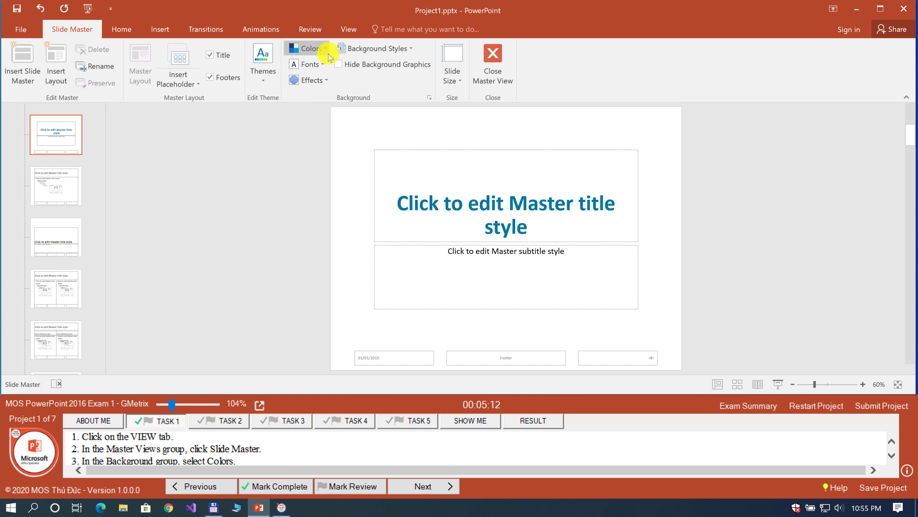
# Apply Blue theme colours to the slide master, close Master view and hide the help
pyautogui.click(311, 49)
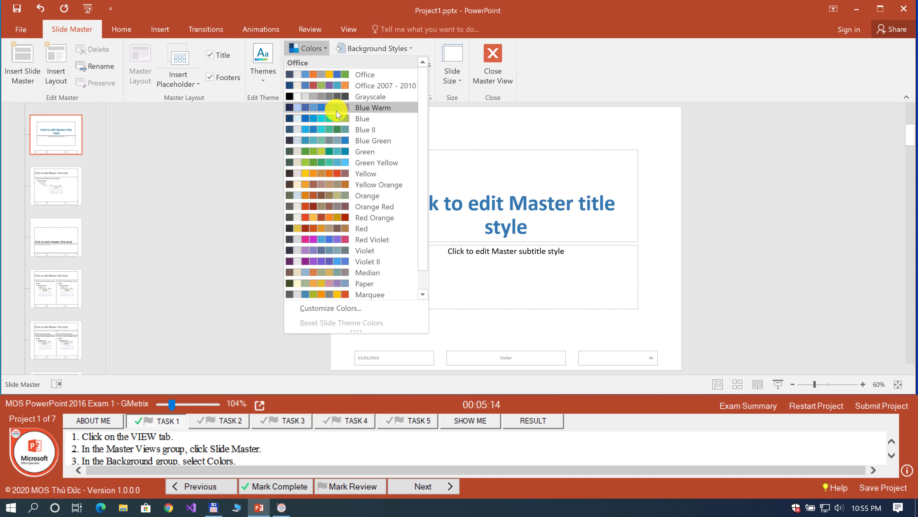
pyautogui.click(337, 119)
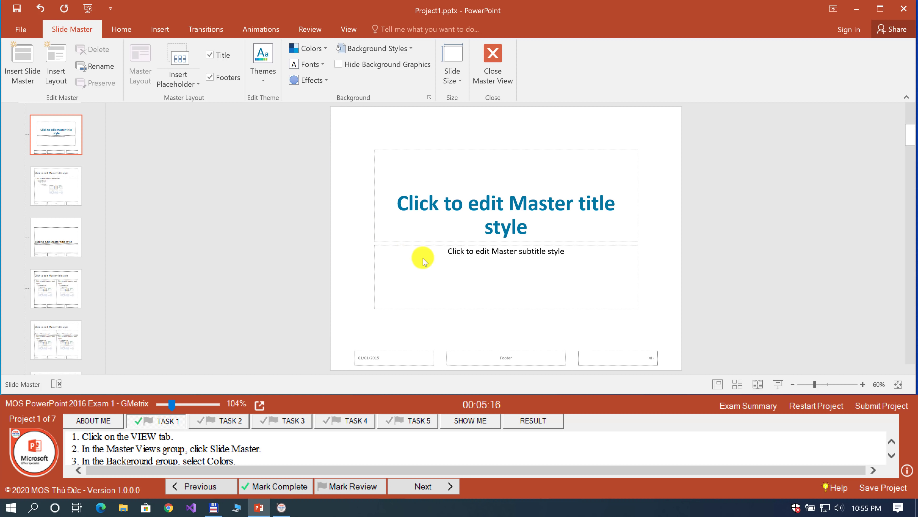
pyautogui.click(892, 454)
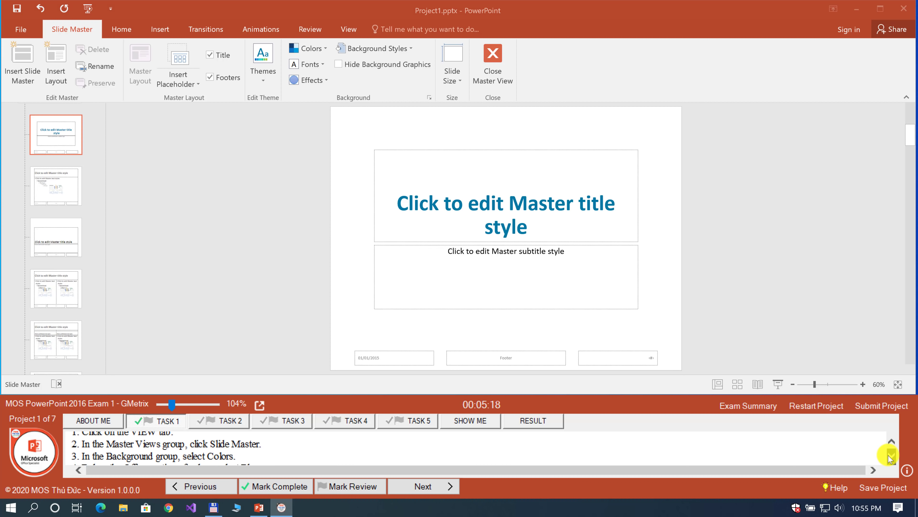
pyautogui.click(891, 454)
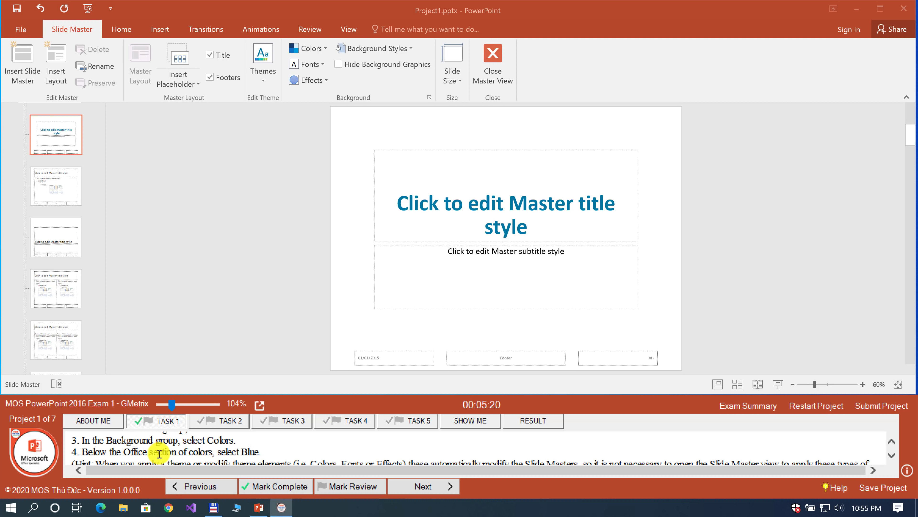
pyautogui.click(493, 62)
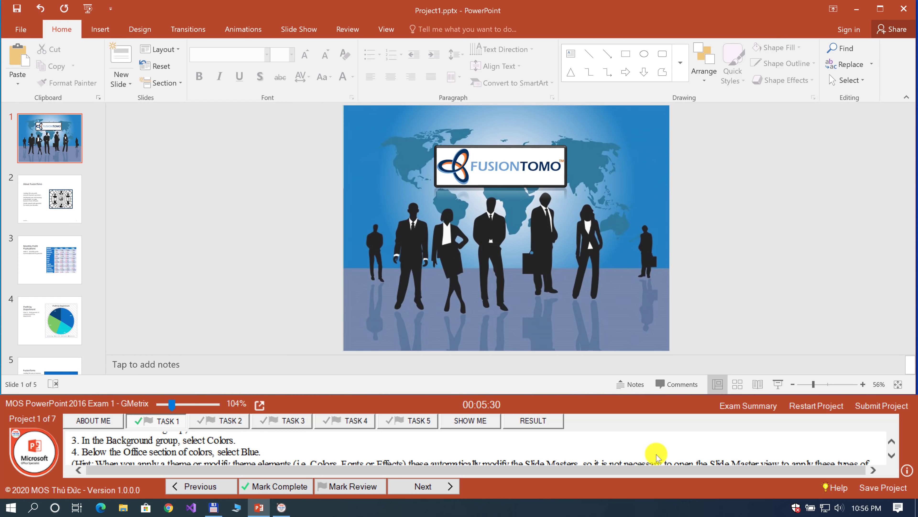
pyautogui.click(834, 489)
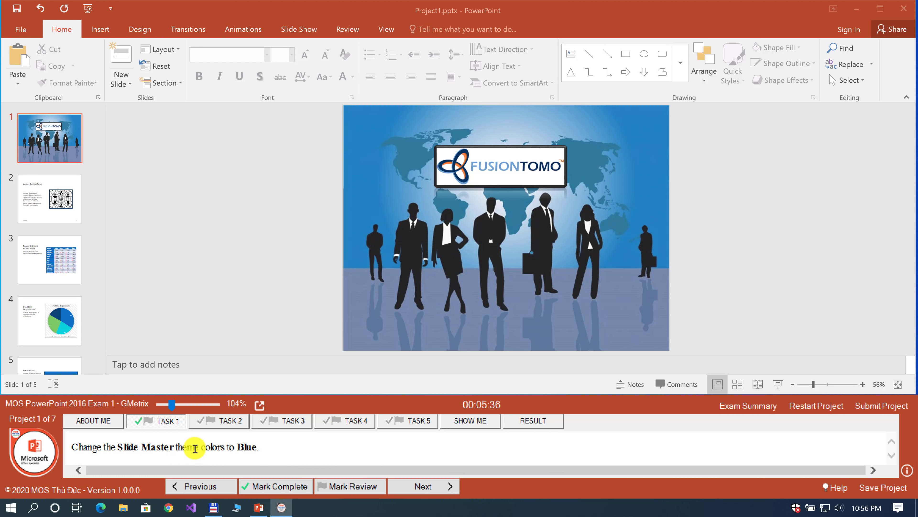
# Show Task 2's bulleted-list instruction
pyautogui.click(217, 420)
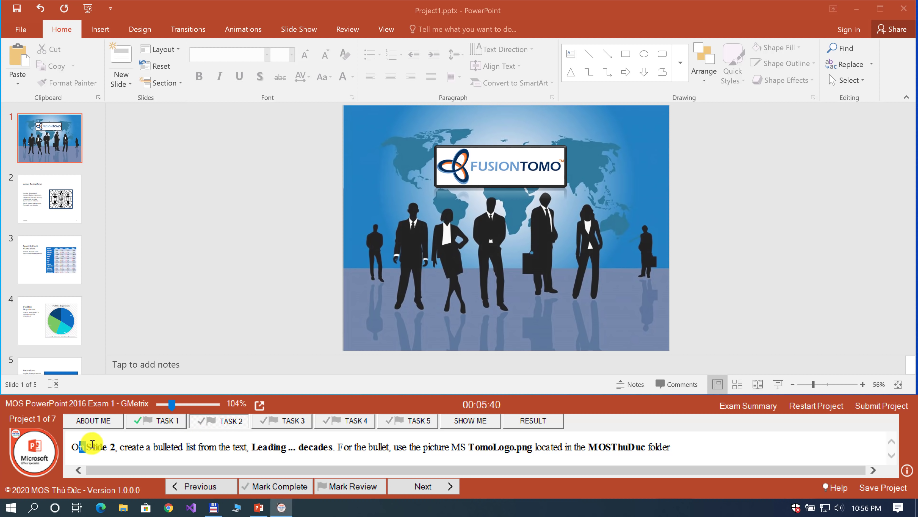
pyautogui.moveTo(71, 446); pyautogui.dragTo(190, 449)
pyautogui.click(121, 444)
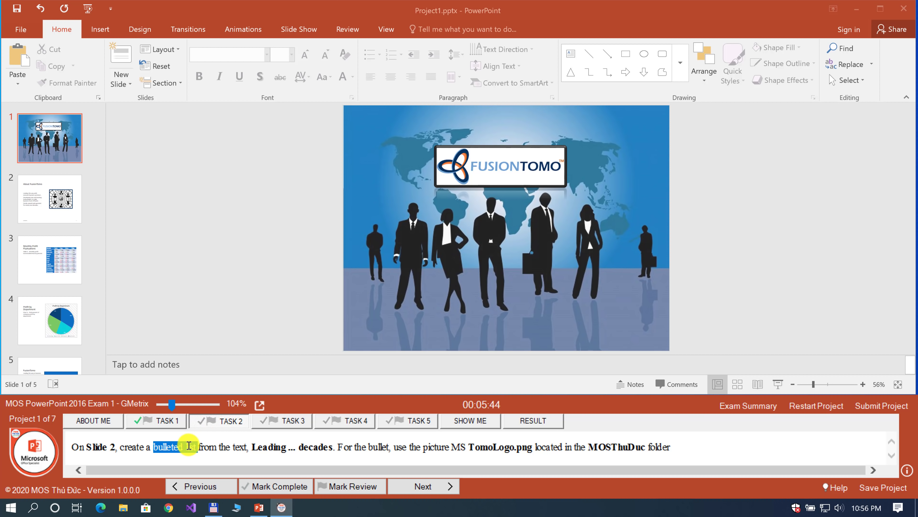
# Open slide 2 and select its three body paragraphs from 'Leading' to 'decades'
pyautogui.click(49, 199)
pyautogui.click(410, 257)
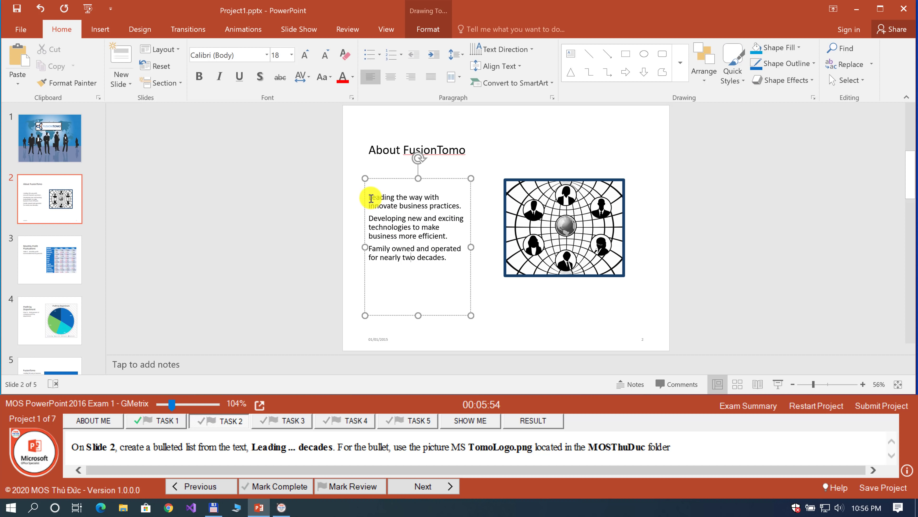
pyautogui.moveTo(371, 198); pyautogui.dragTo(417, 227)
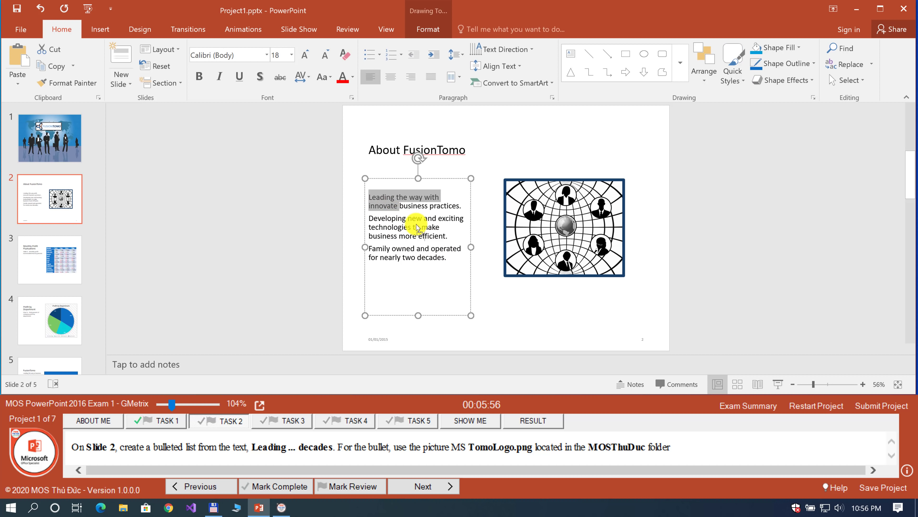
pyautogui.click(398, 206)
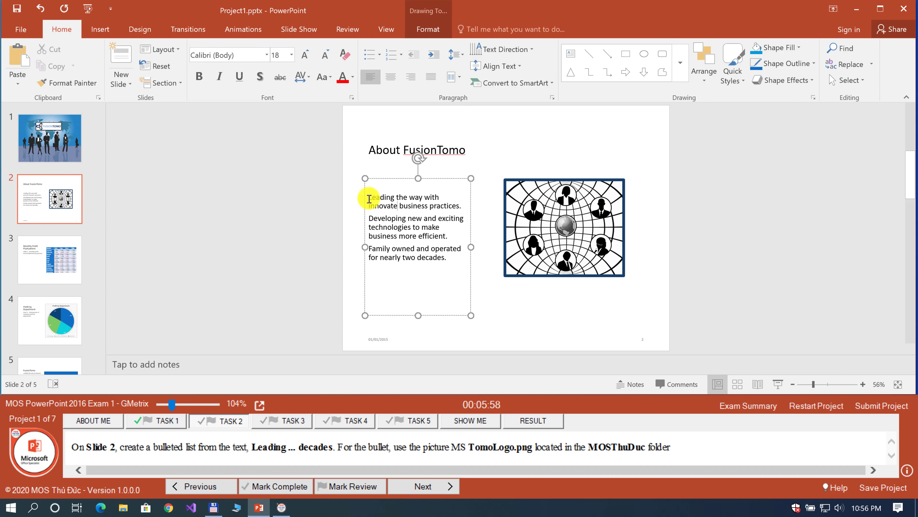
pyautogui.moveTo(369, 198)
pyautogui.mouseDown()
pyautogui.moveTo(443, 262)
pyautogui.moveTo(370, 201)
pyautogui.mouseUp()
pyautogui.click(427, 292)
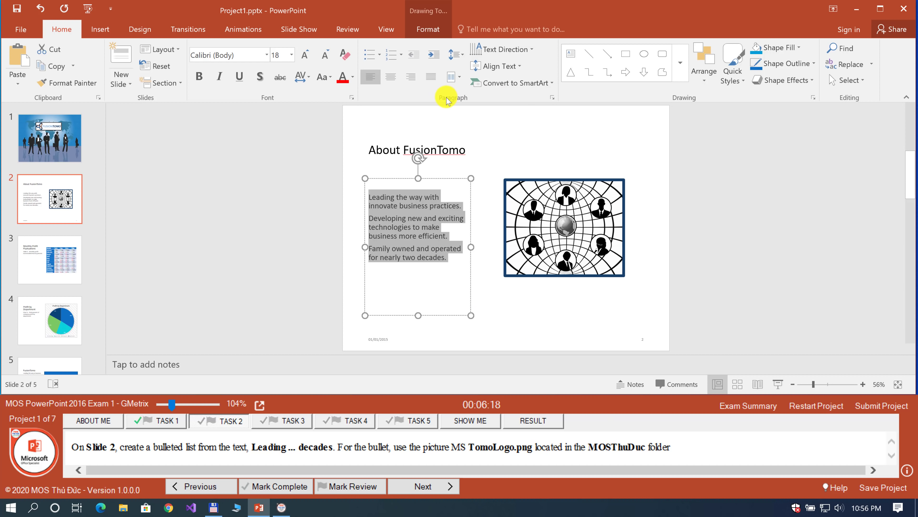
# Set the selected paragraphs' bullet to a picture via Bullets and Numbering > Picture
pyautogui.click(380, 56)
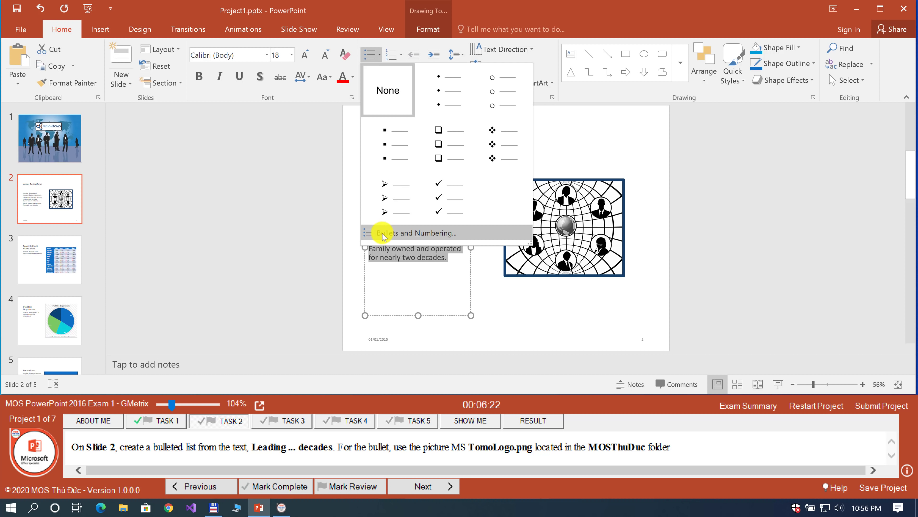
pyautogui.click(434, 232)
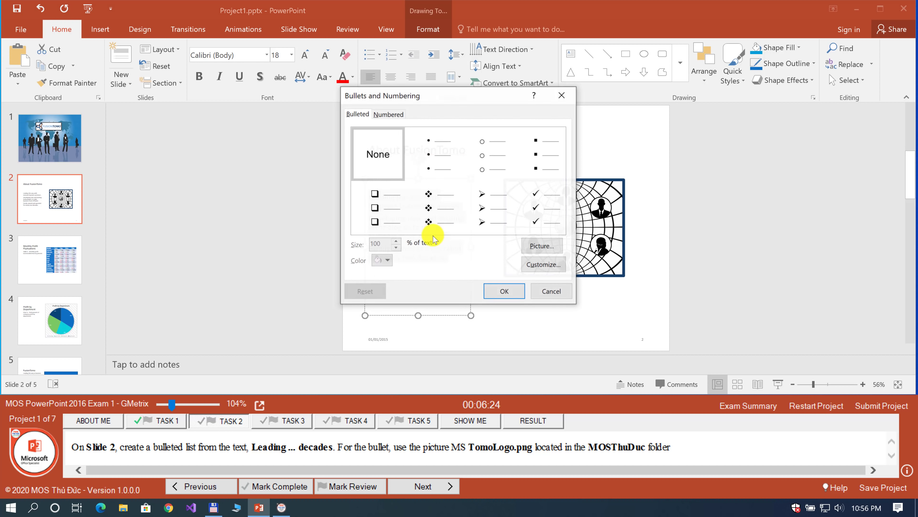
pyautogui.click(538, 248)
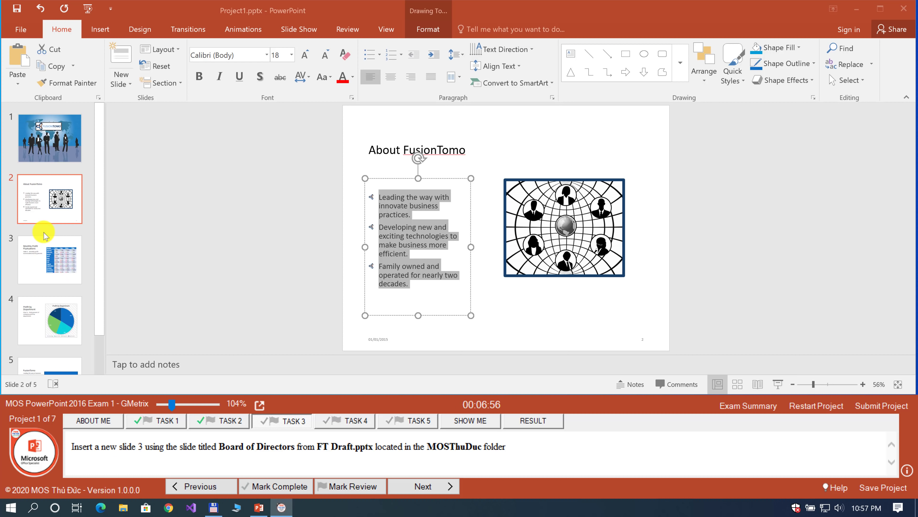
# Show Task 3's instruction naming FT Draft.pptx
pyautogui.click(60, 229)
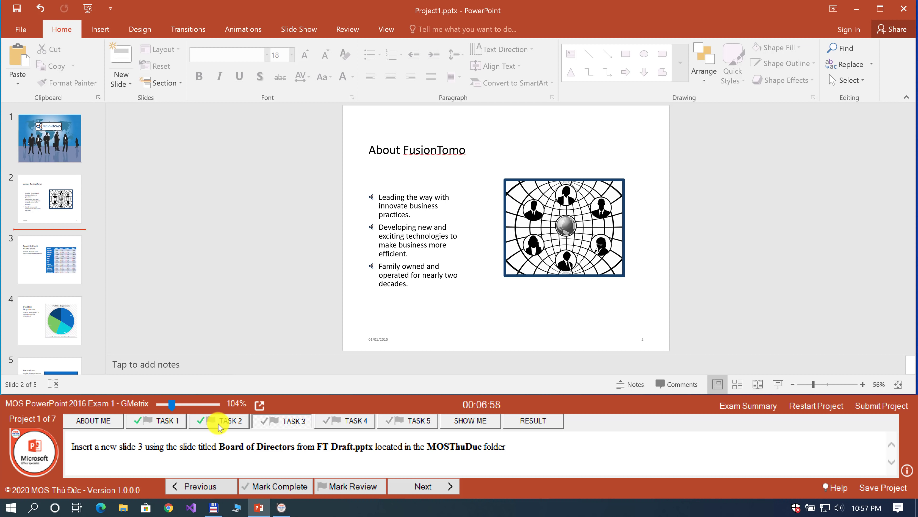
pyautogui.click(197, 446)
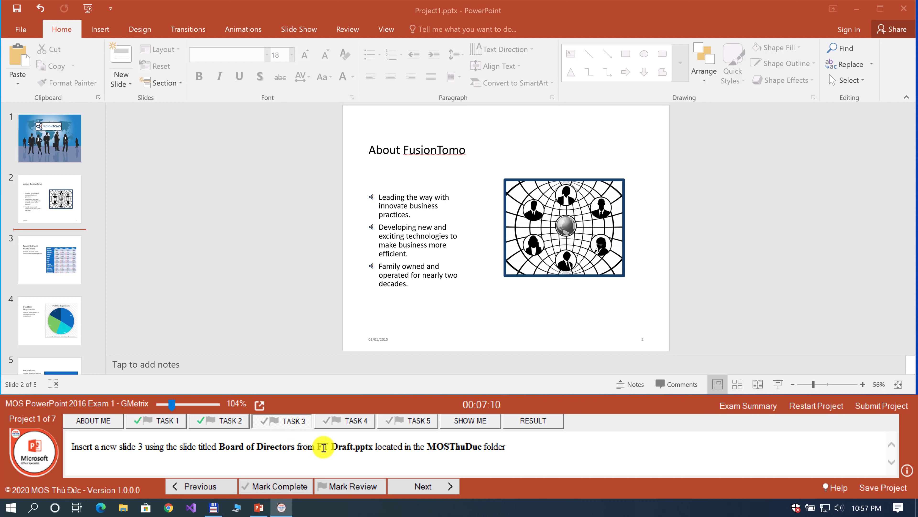
pyautogui.moveTo(318, 446); pyautogui.dragTo(374, 447)
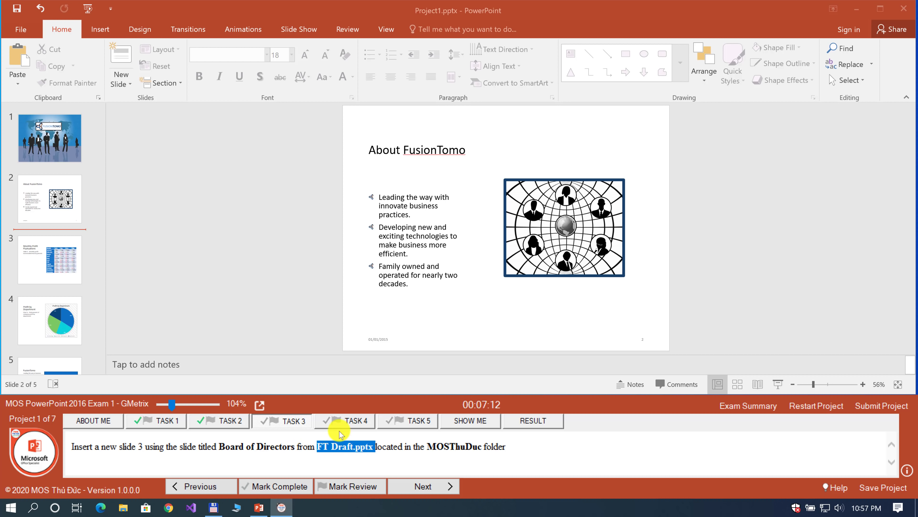
# Load FT Draft.pptx from the MOSThuDuc folder into the Reuse Slides pane
pyautogui.click(125, 85)
pyautogui.click(130, 86)
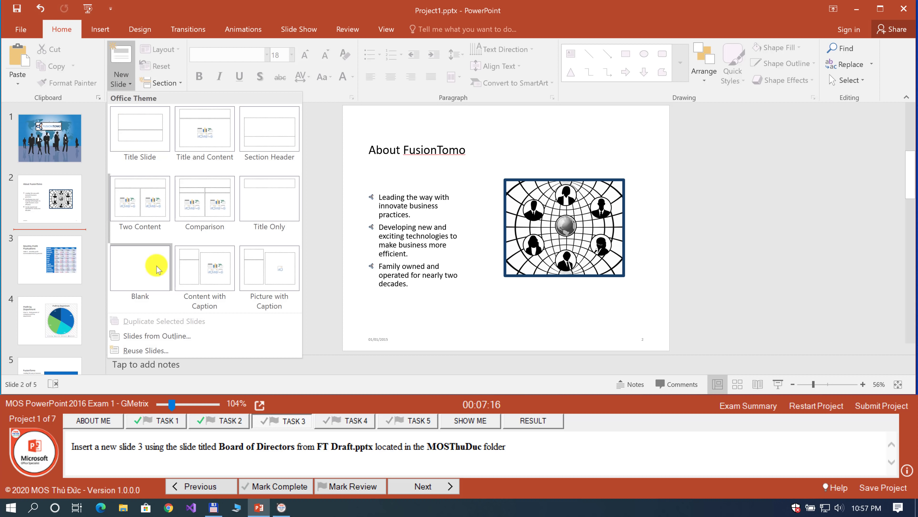
pyautogui.click(146, 350)
pyautogui.click(876, 157)
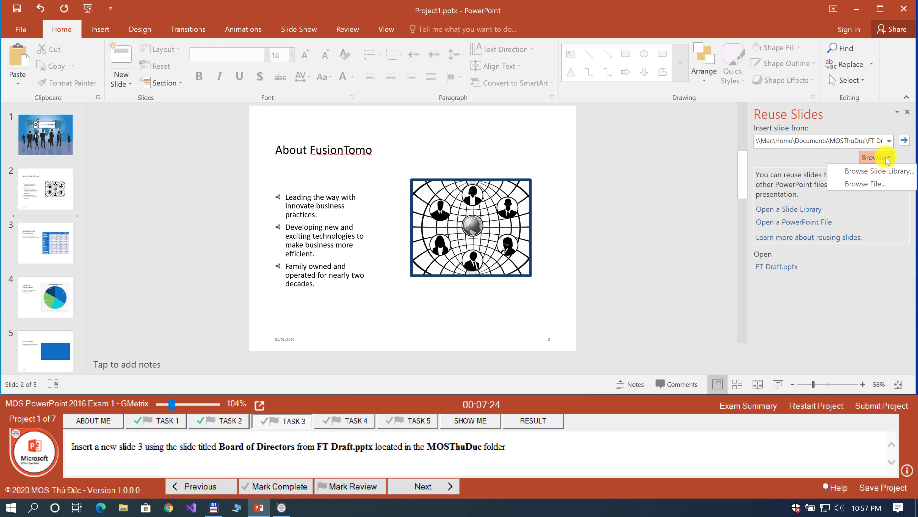
pyautogui.click(864, 184)
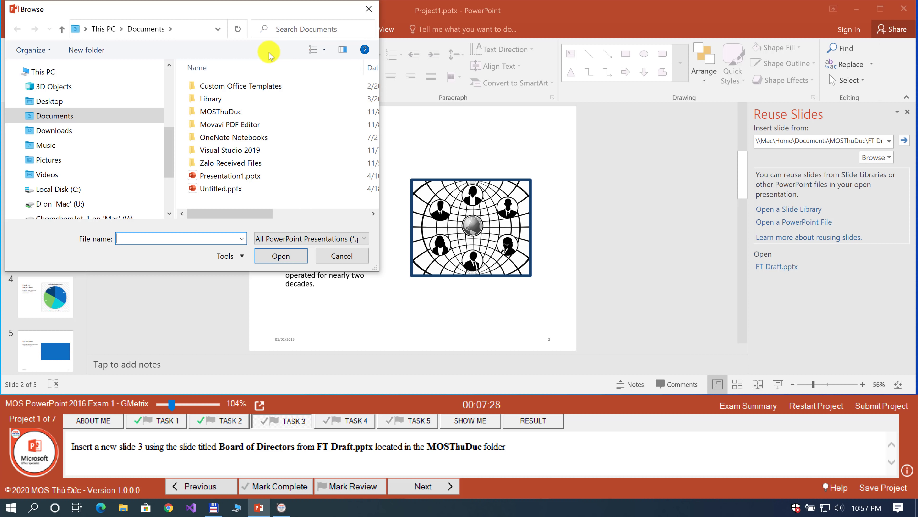
pyautogui.moveTo(280, 13); pyautogui.dragTo(332, 53)
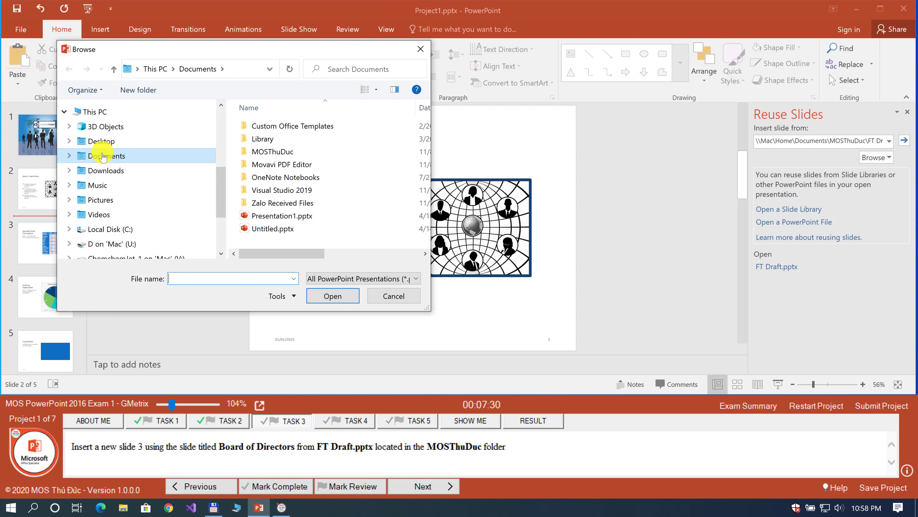
pyautogui.doubleClick(272, 151)
pyautogui.click(267, 126)
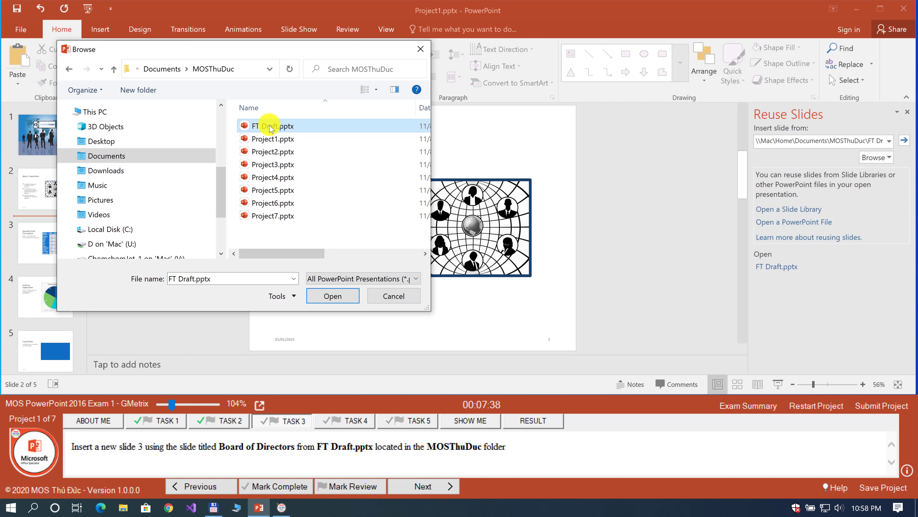
pyautogui.click(331, 295)
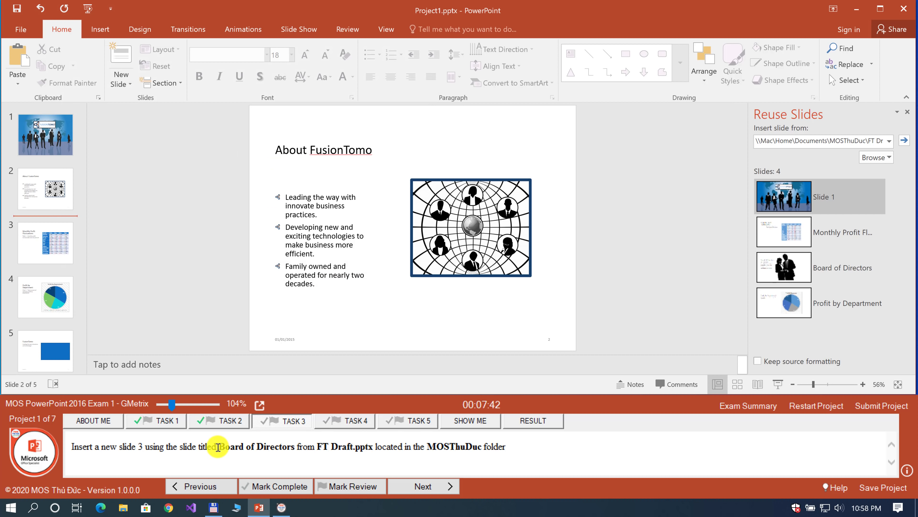
# Insert the Board of Directors slide after slide 2
pyautogui.moveTo(218, 447); pyautogui.dragTo(289, 448)
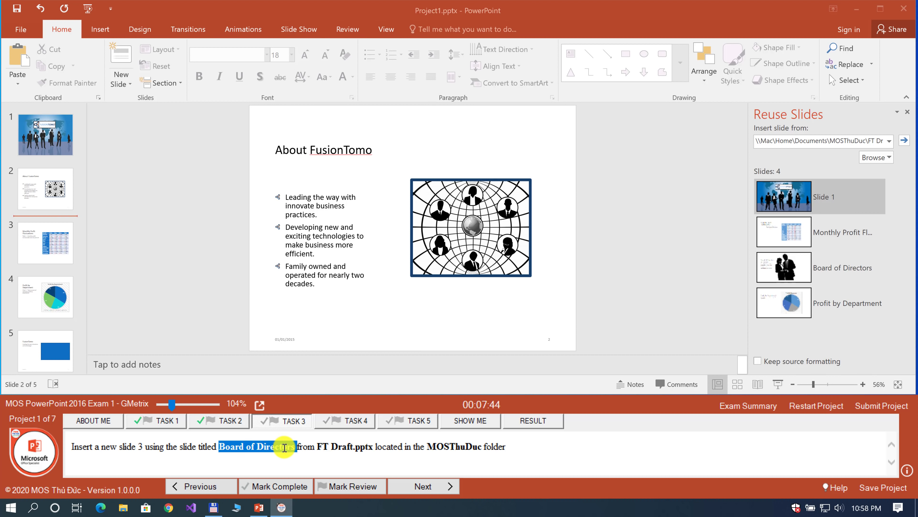
pyautogui.click(784, 267)
pyautogui.click(345, 420)
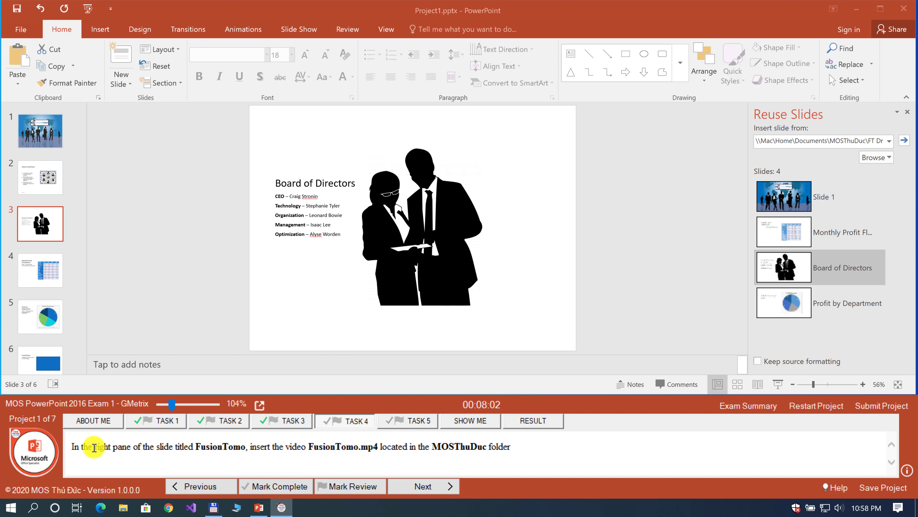
# Browse slides 1, 2 and 4, then select slide 6, 'FusionTomo'
pyautogui.doubleClick(103, 447)
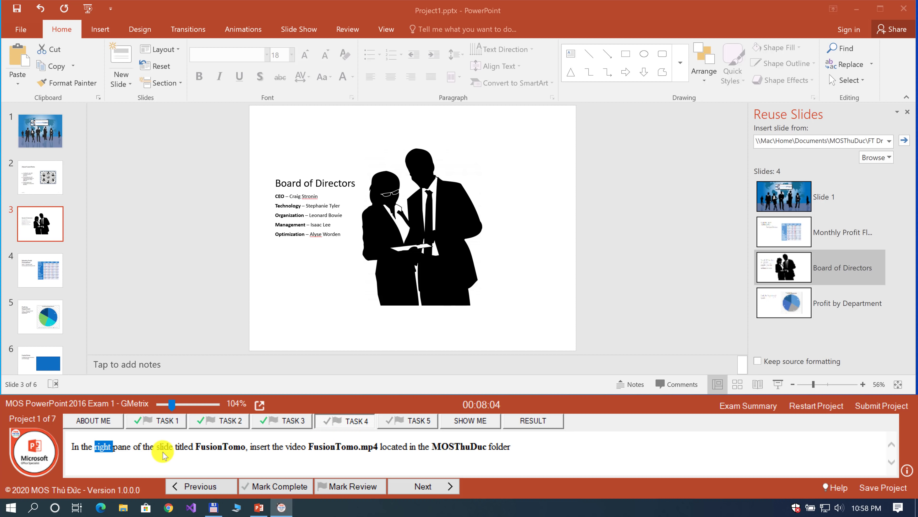
pyautogui.click(177, 448)
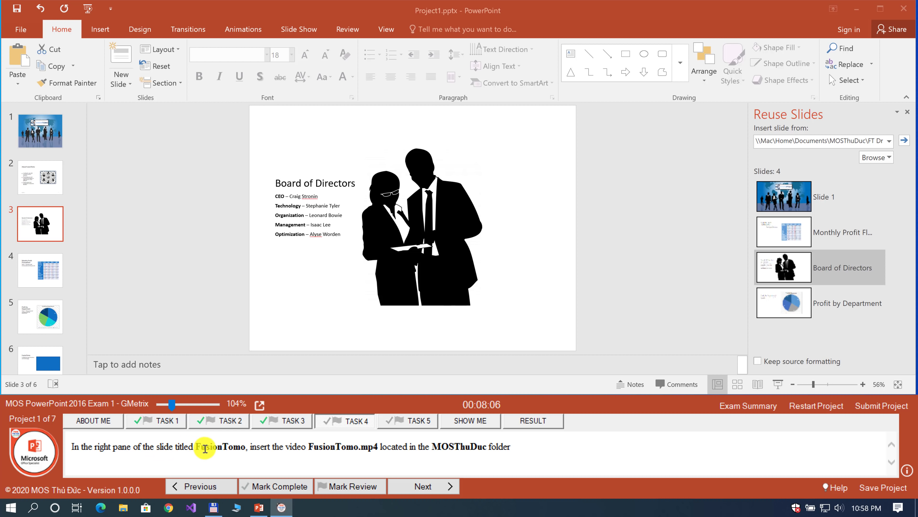
pyautogui.moveTo(2, 232)
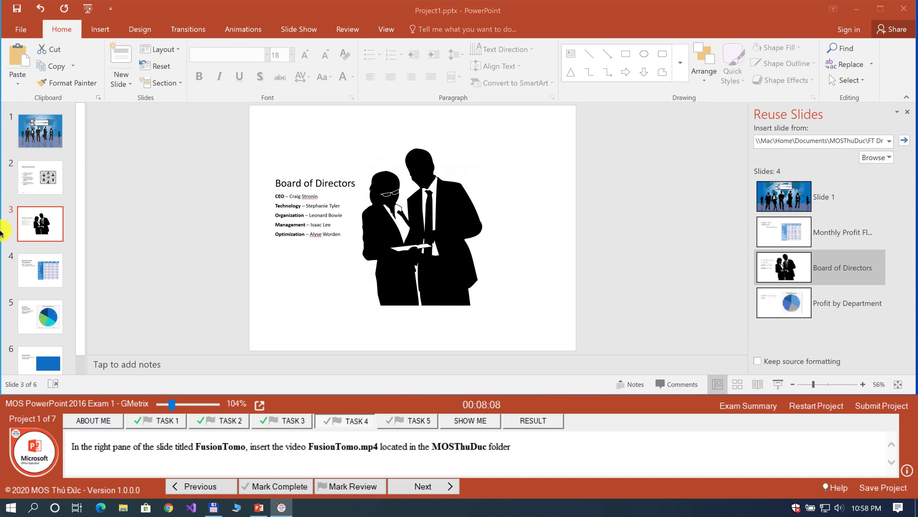
pyautogui.click(38, 131)
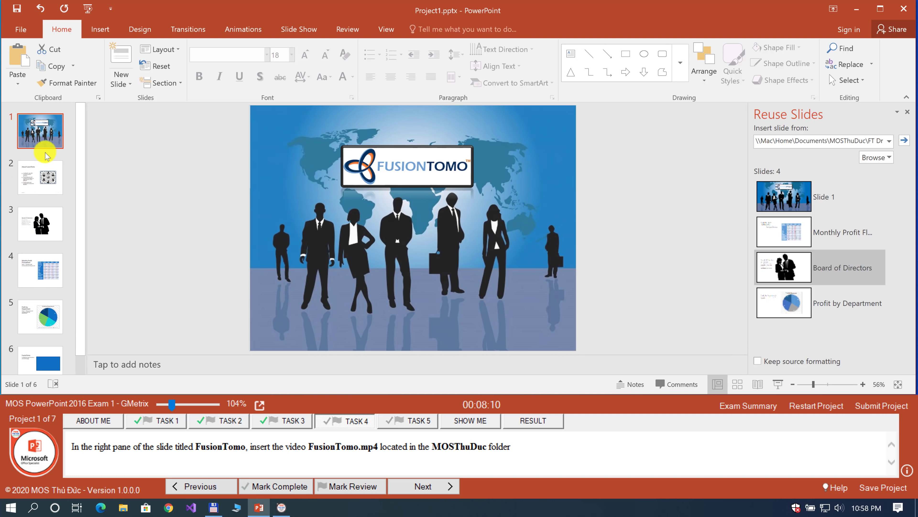
pyautogui.click(41, 172)
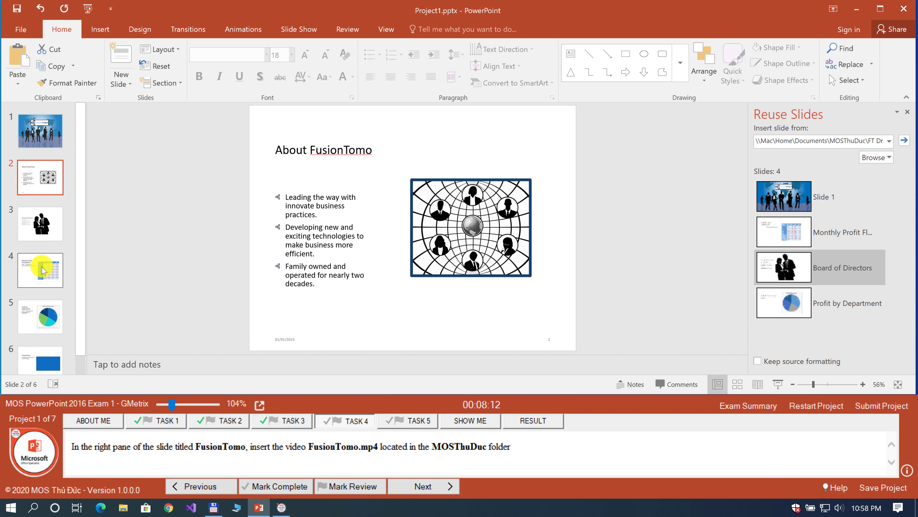
pyautogui.click(42, 270)
pyautogui.click(41, 359)
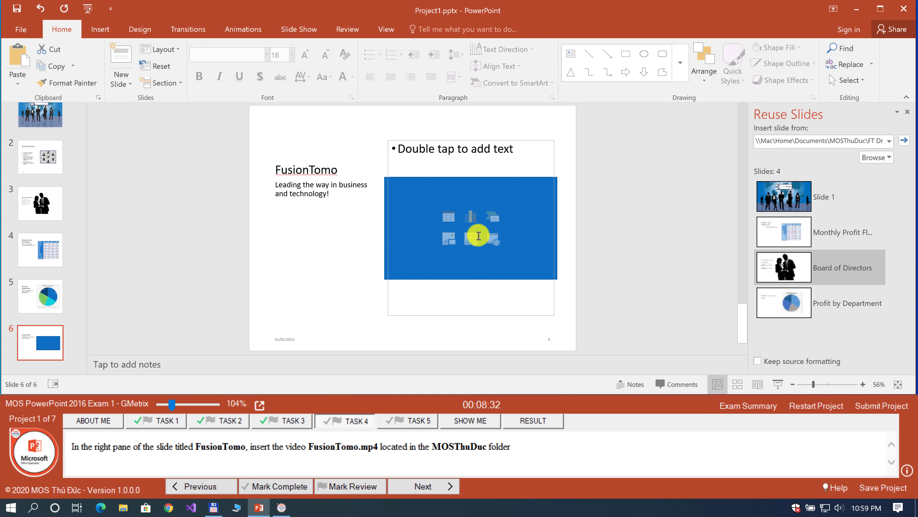
# Insert FusionTomo.mp4 into slide 6's right content placeholder
pyautogui.click(491, 239)
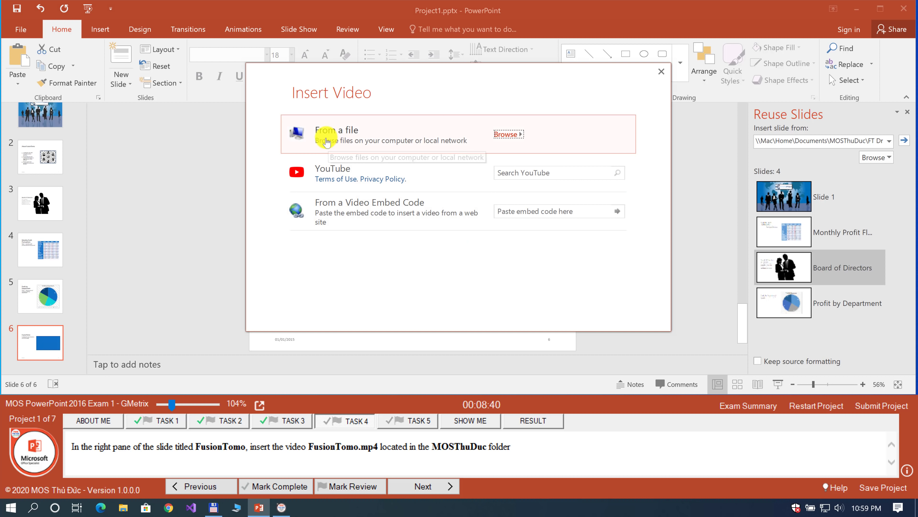
pyautogui.click(509, 134)
pyautogui.click(222, 86)
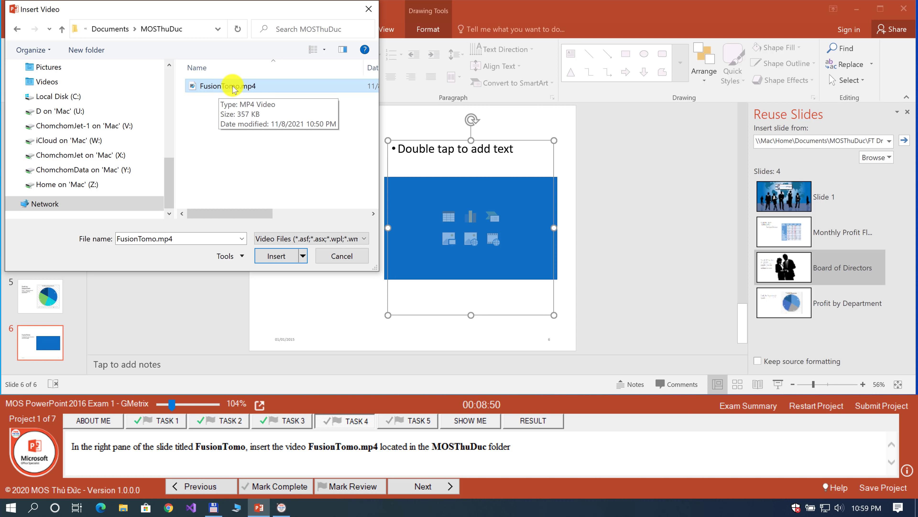
pyautogui.doubleClick(233, 89)
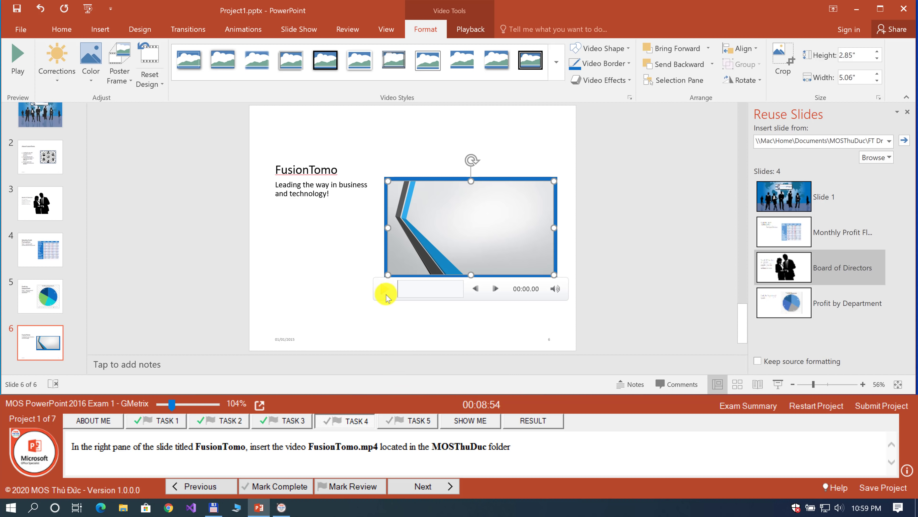
# Play the video to check it, deselect it, and mark Task 4 complete
pyautogui.click(384, 290)
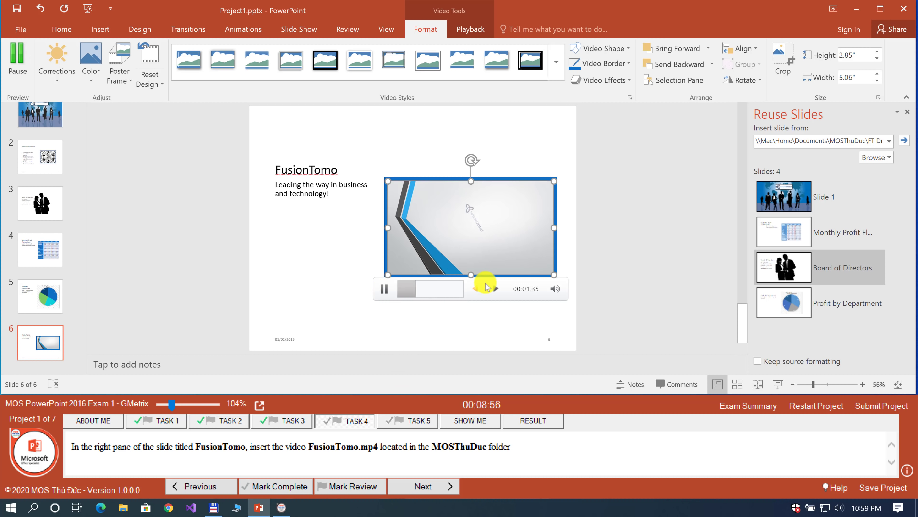
pyautogui.click(475, 334)
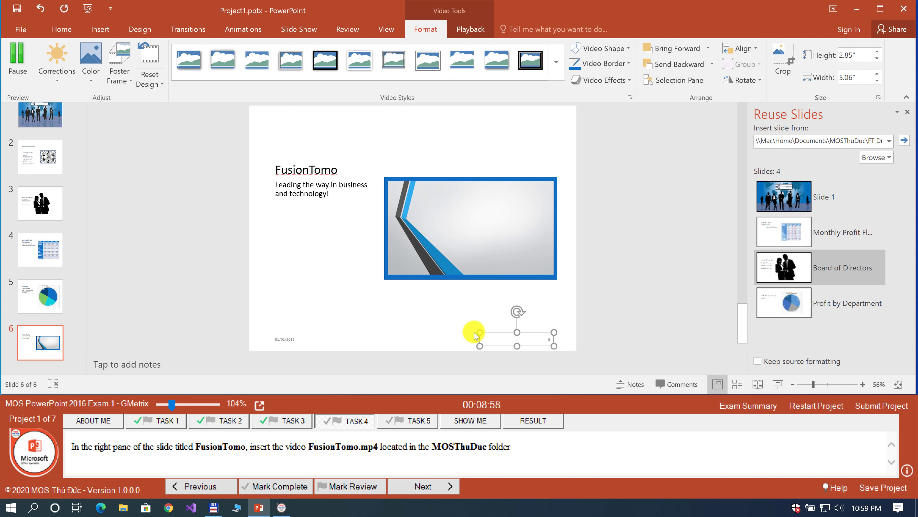
pyautogui.click(444, 333)
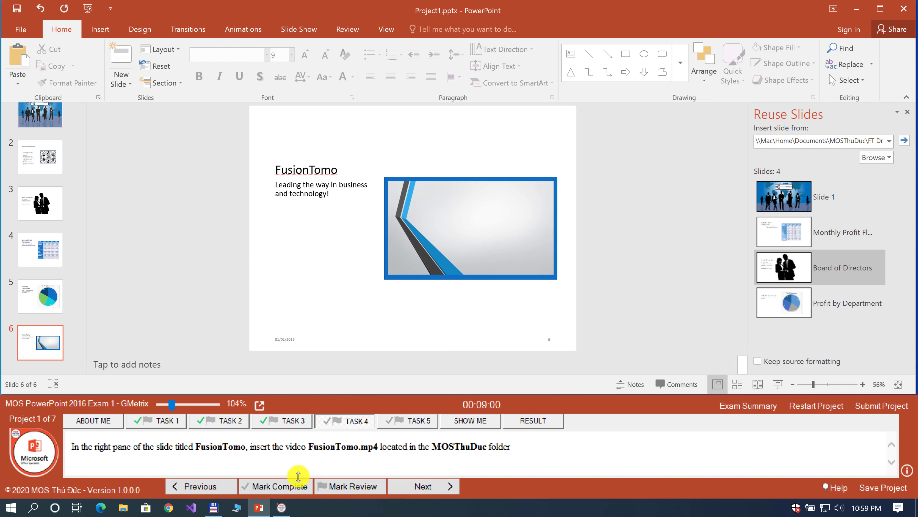
pyautogui.click(289, 486)
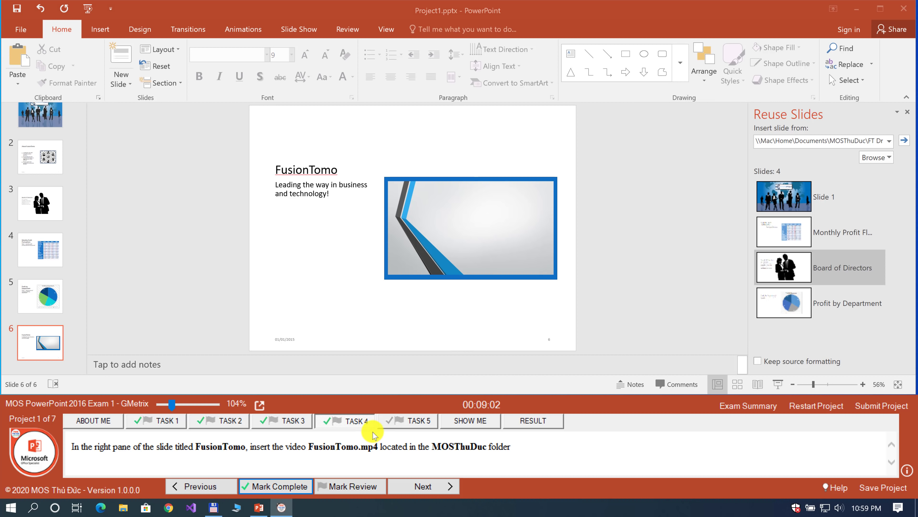
# Go to Task 5 about Leadership.docx and place the insertion point after slide 6
pyautogui.click(415, 485)
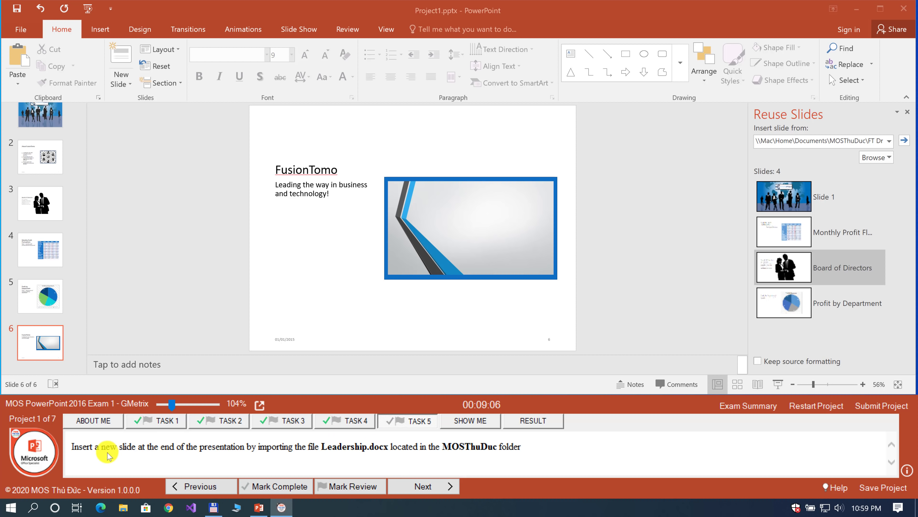
pyautogui.moveTo(103, 447); pyautogui.dragTo(220, 449)
pyautogui.click(166, 448)
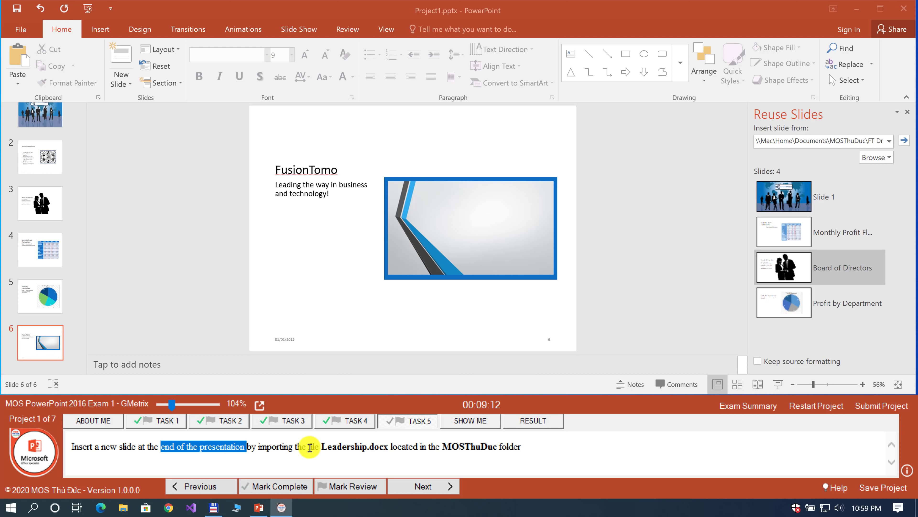
pyautogui.click(320, 448)
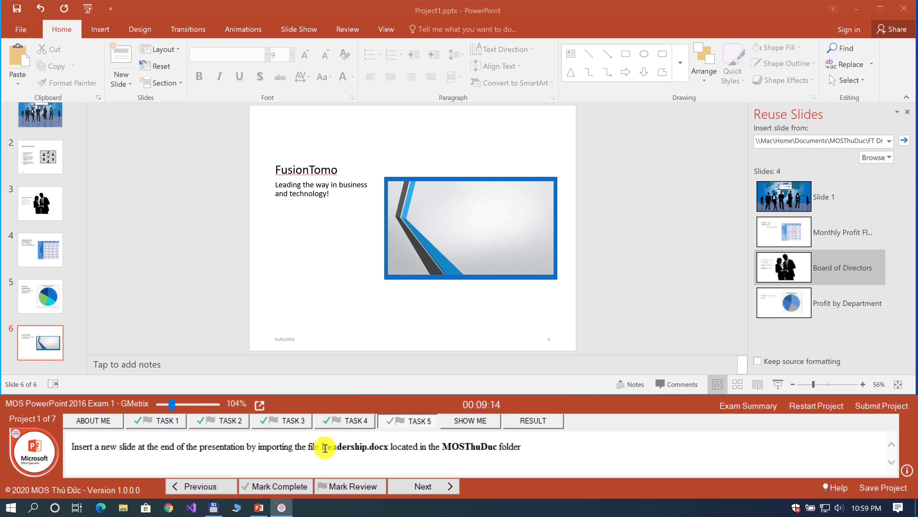
pyautogui.moveTo(325, 448); pyautogui.dragTo(389, 448)
pyautogui.click(47, 373)
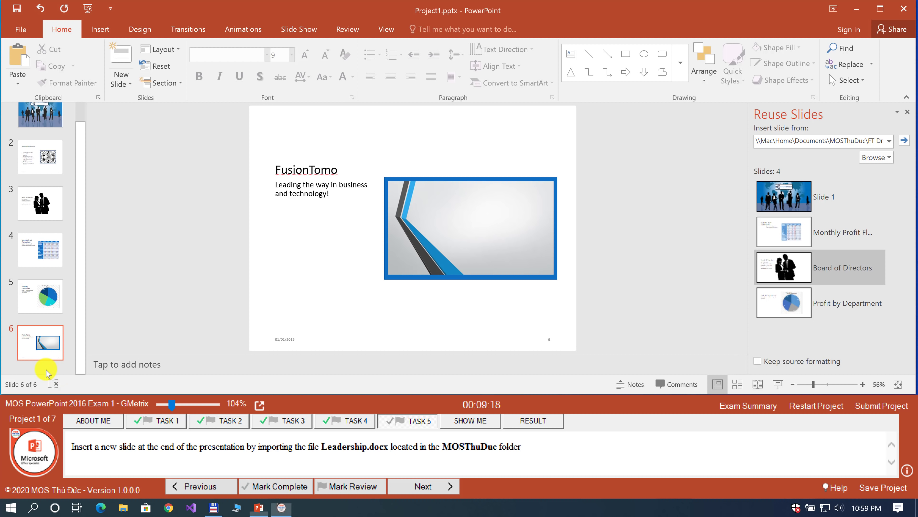
pyautogui.click(46, 365)
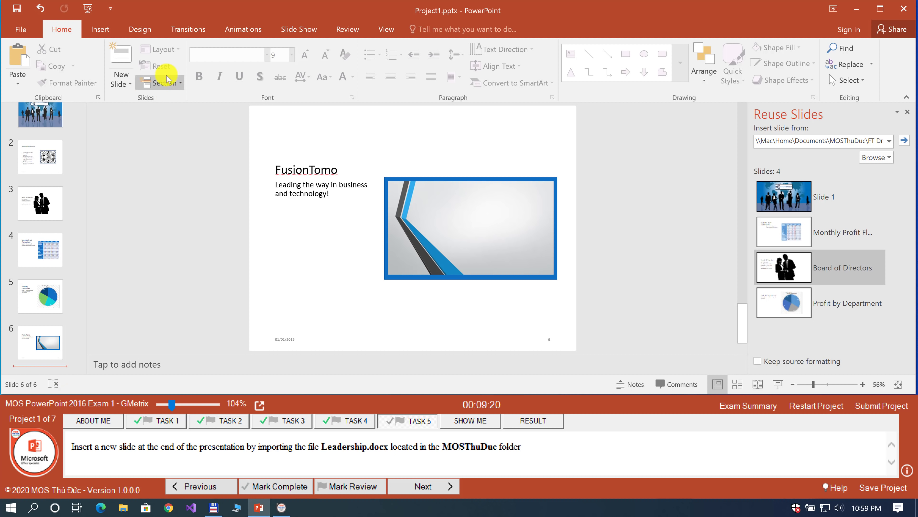
# Import Leadership.docx via Slides from Outline as slide 7, then mark Task 5 complete
pyautogui.click(130, 84)
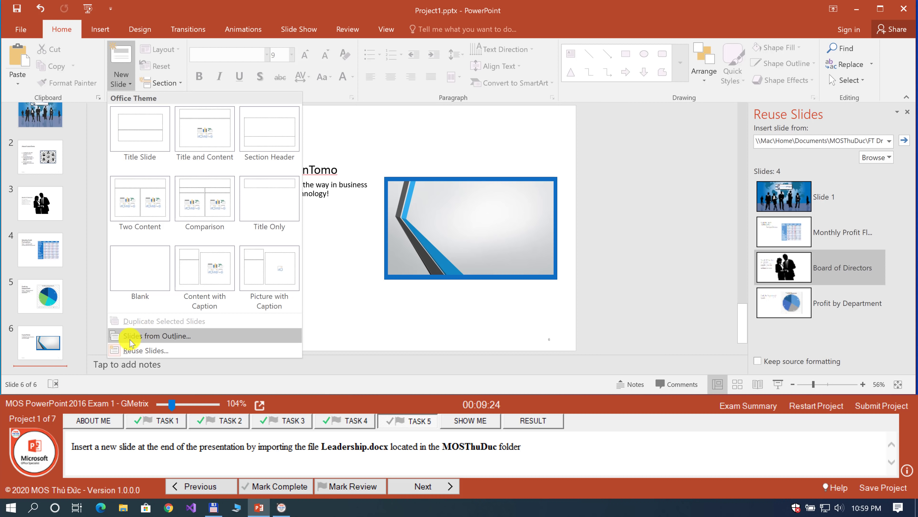
pyautogui.click(180, 335)
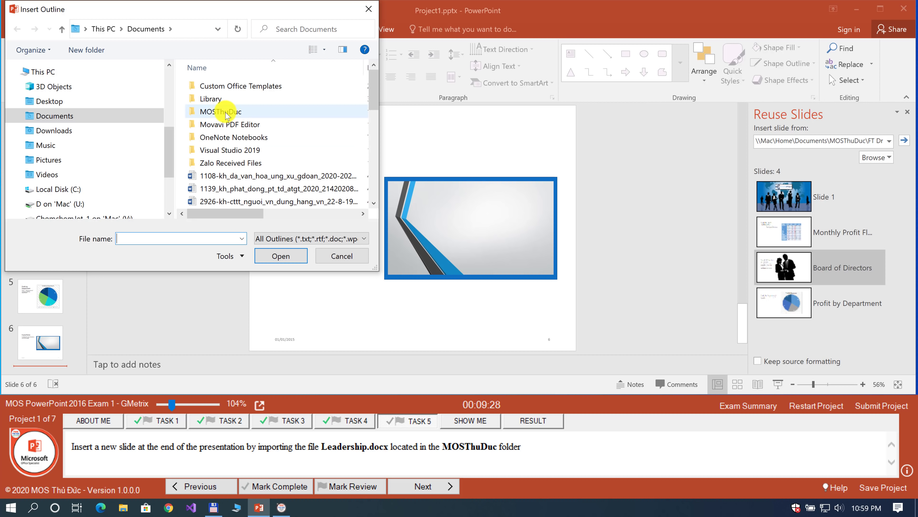
pyautogui.doubleClick(228, 112)
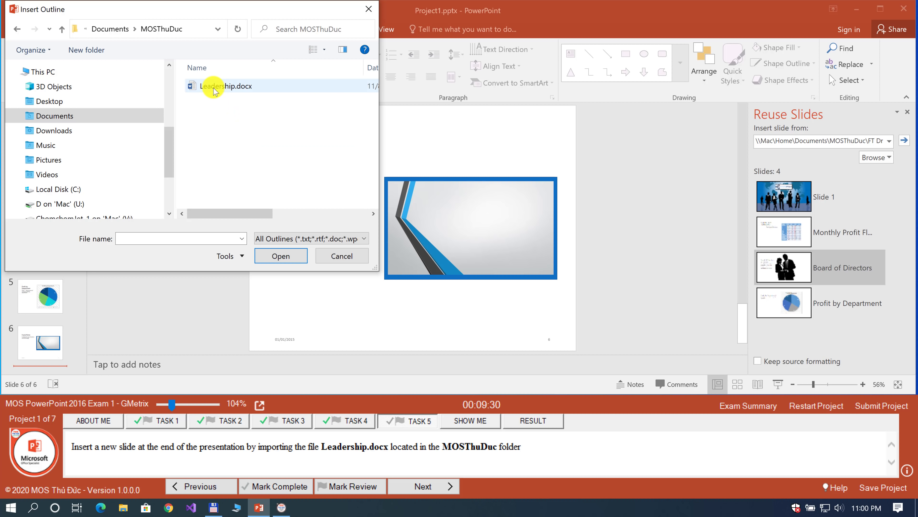
pyautogui.click(227, 87)
pyautogui.doubleClick(226, 86)
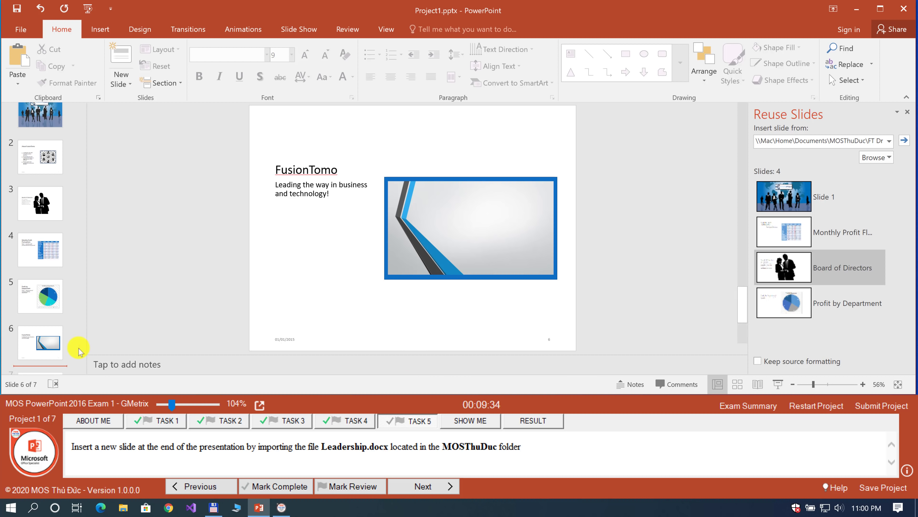
pyautogui.click(48, 348)
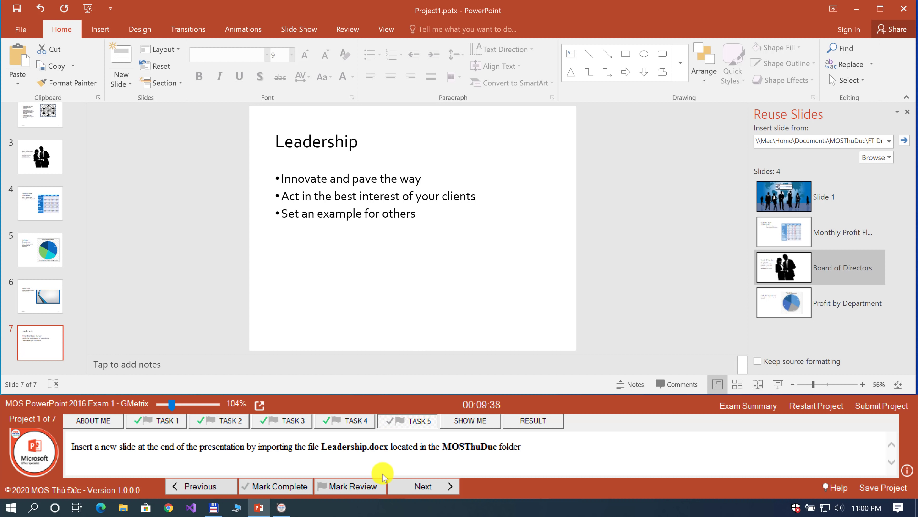
pyautogui.click(281, 486)
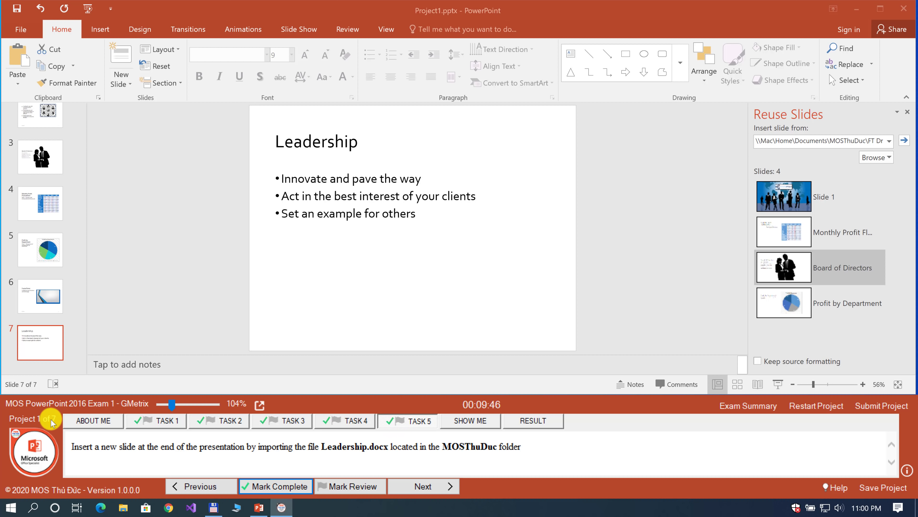
# Submit Project1, save Project1.pptx at the prompt, and continue to Project2, Networking Essentials
pyautogui.click(869, 407)
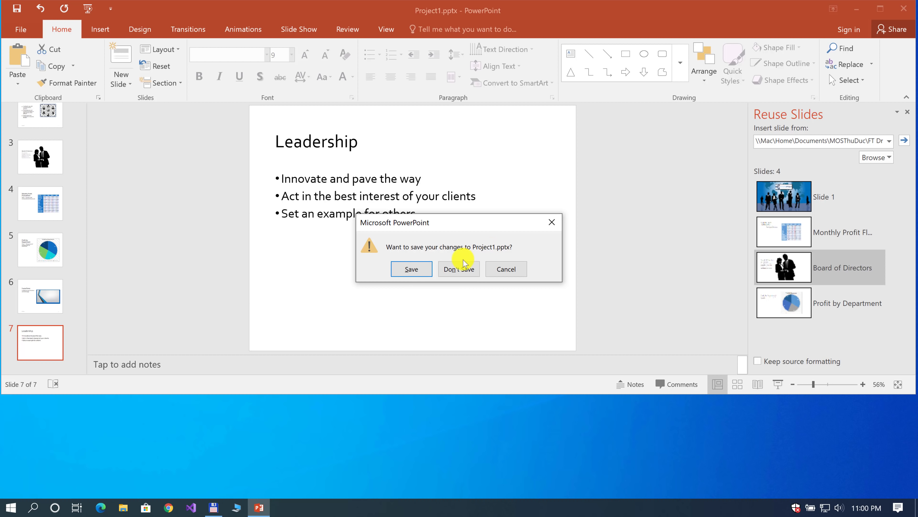
pyautogui.click(410, 272)
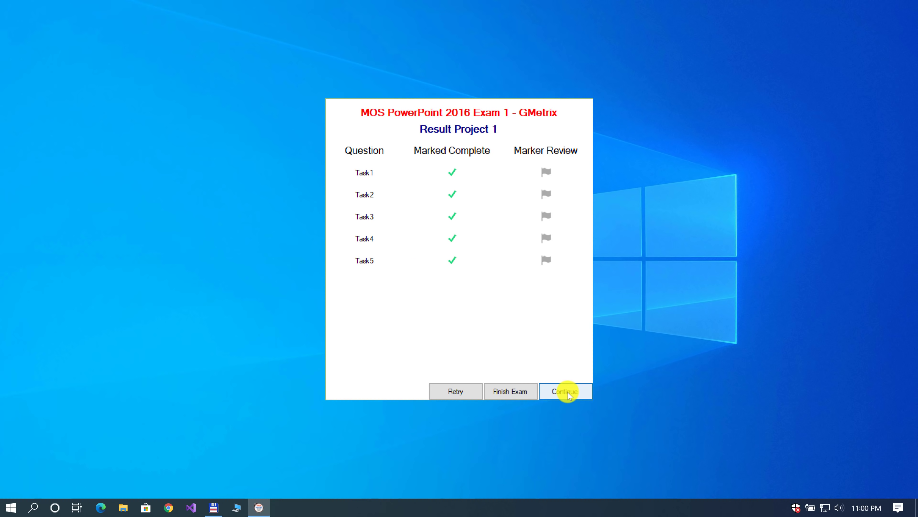
pyautogui.click(565, 391)
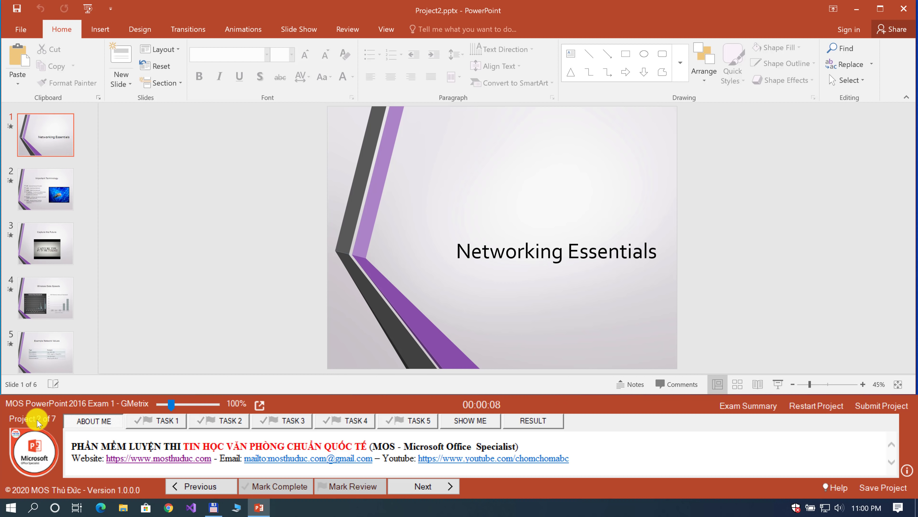
# Apply the Bevel Perspective Left, White picture style to the photo on slide 2, 'Important Terminology'
pyautogui.click(162, 425)
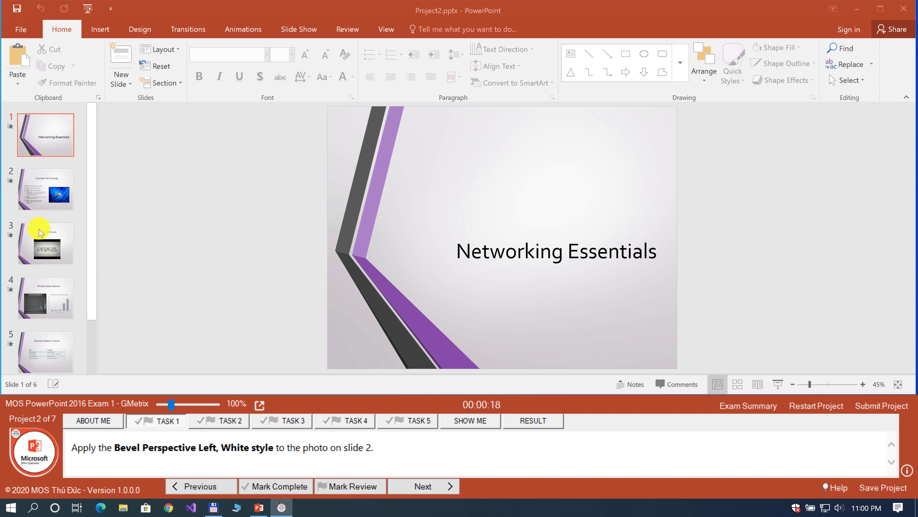
pyautogui.click(39, 199)
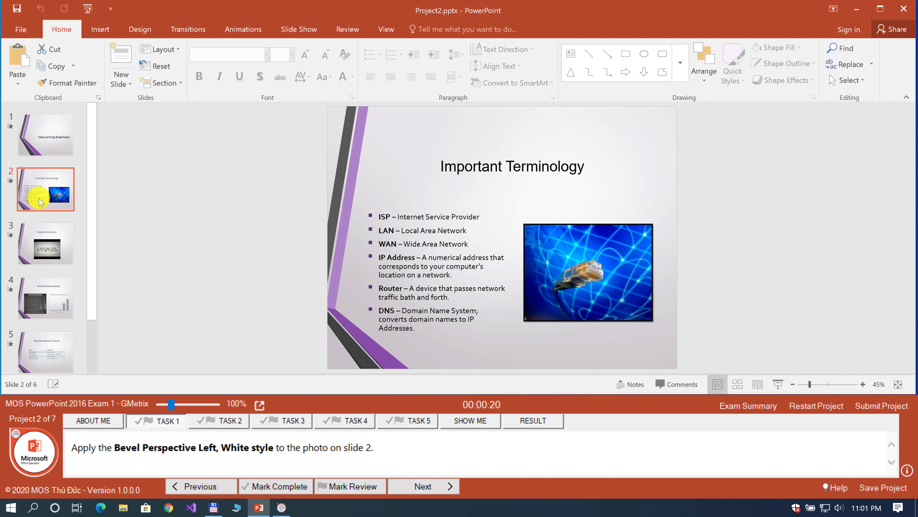
pyautogui.click(545, 260)
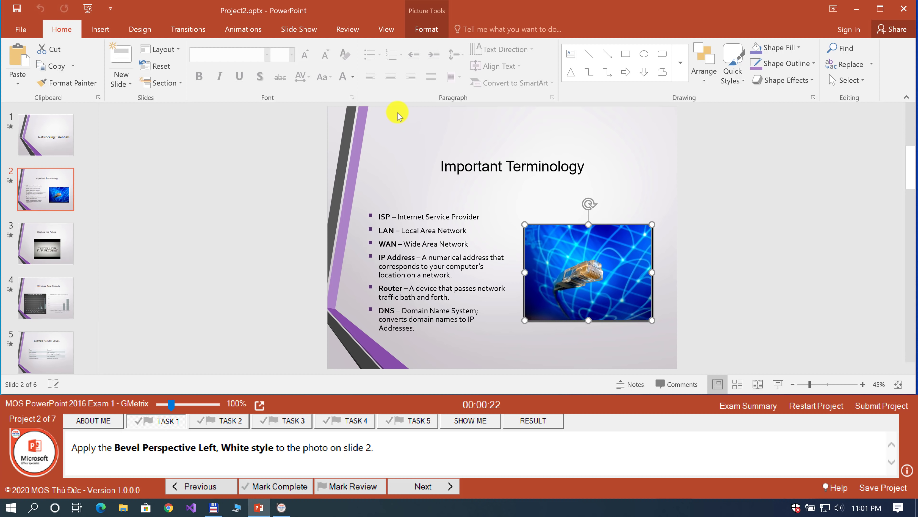
pyautogui.click(425, 29)
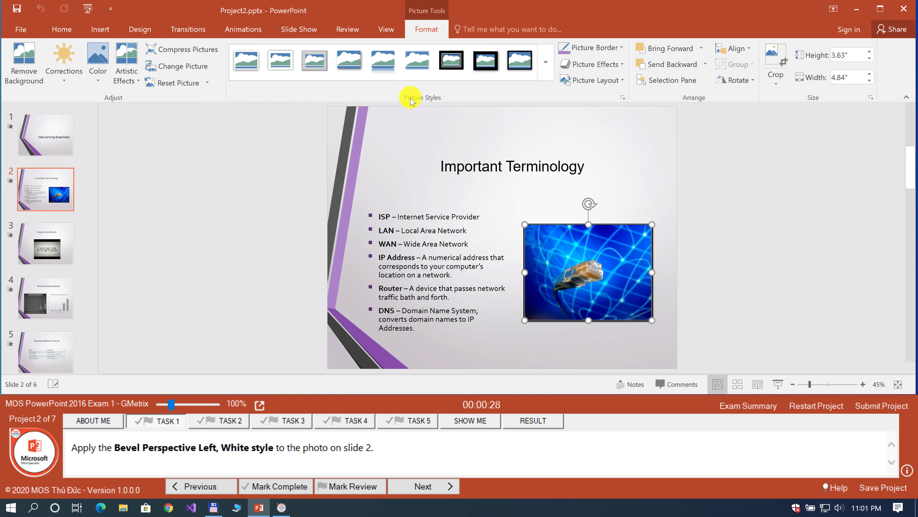
pyautogui.click(543, 75)
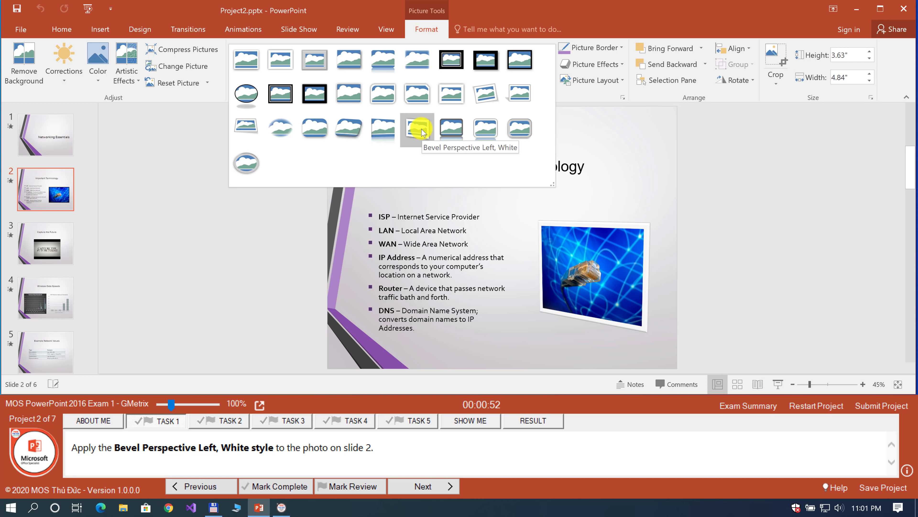
pyautogui.click(418, 128)
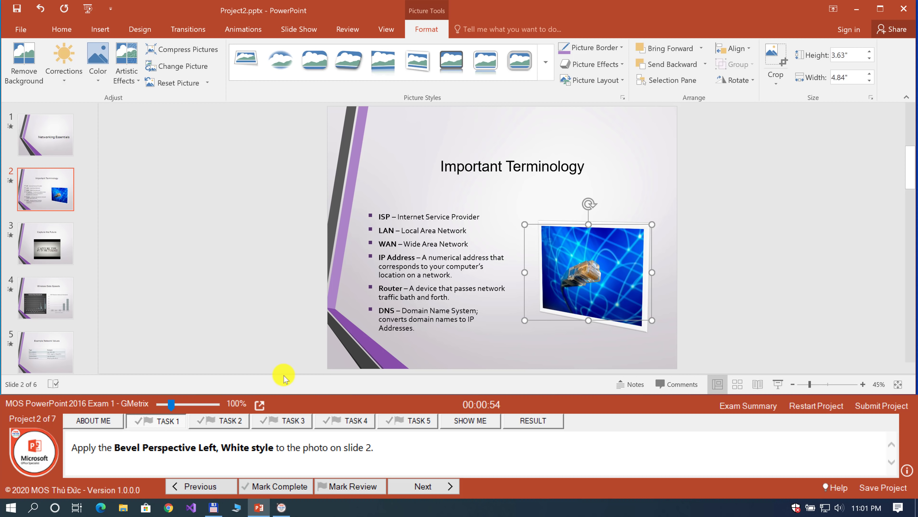
# Mark the picture style task complete and review Task 2's playback instructions on slide 3
pyautogui.click(253, 486)
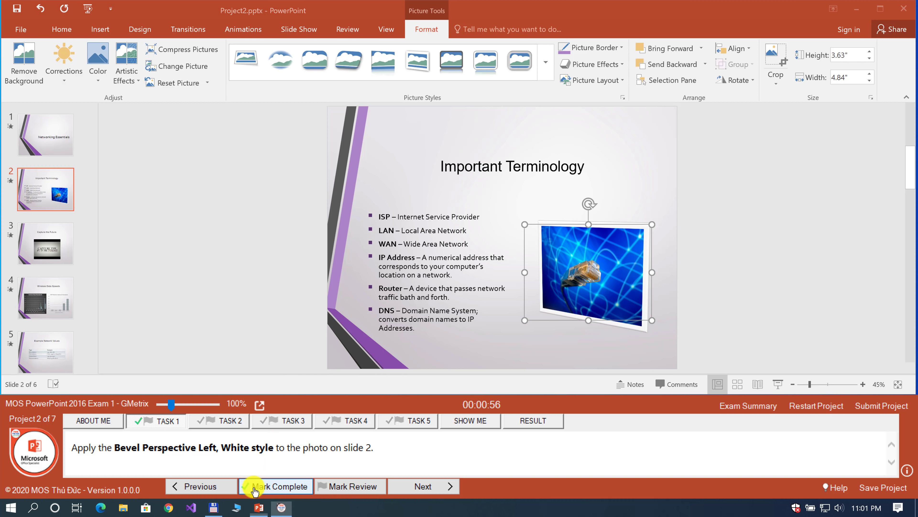
pyautogui.click(397, 486)
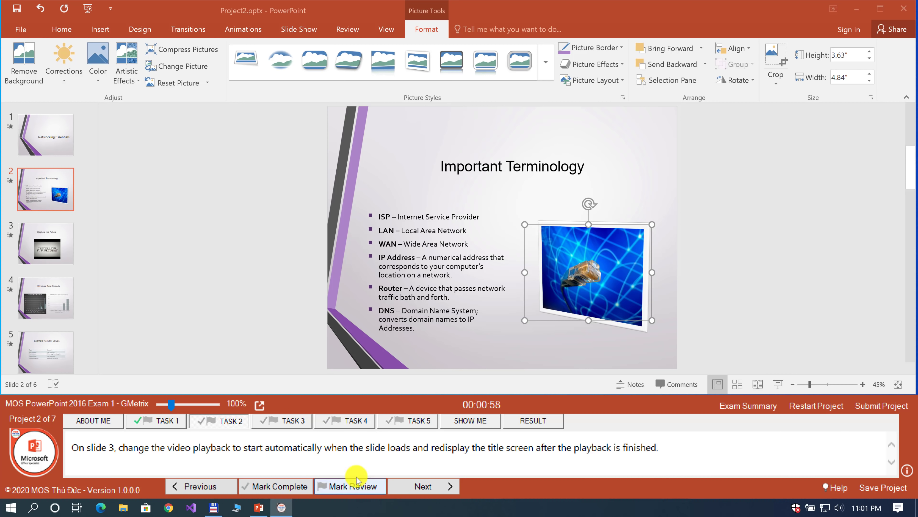
pyautogui.click(50, 245)
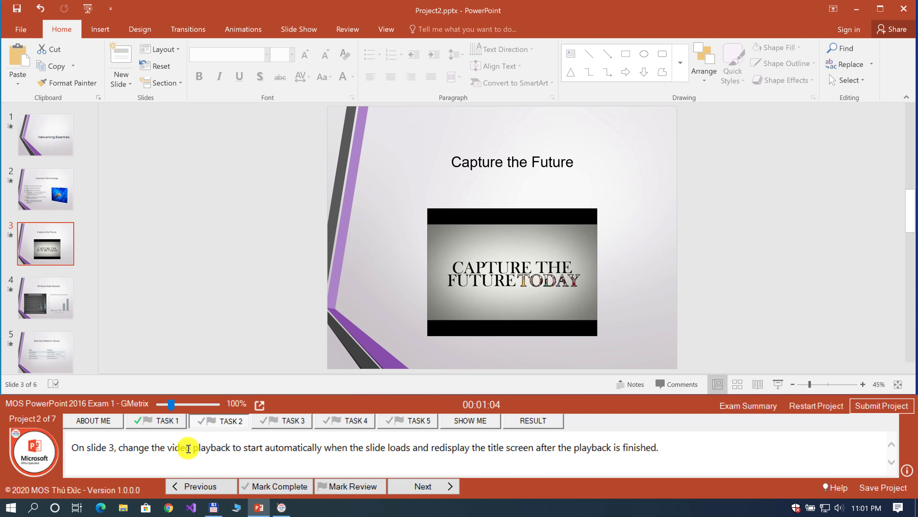
pyautogui.doubleClick(204, 449)
pyautogui.click(251, 449)
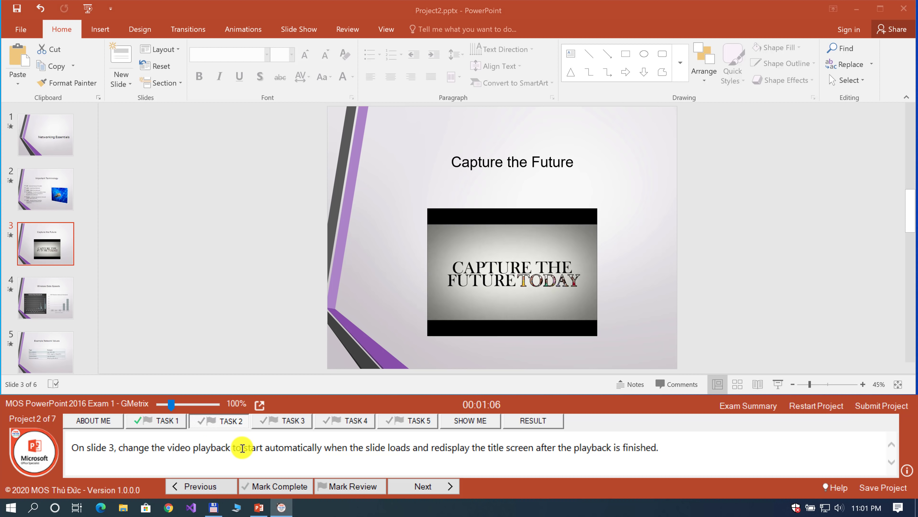
pyautogui.moveTo(243, 448); pyautogui.dragTo(294, 448)
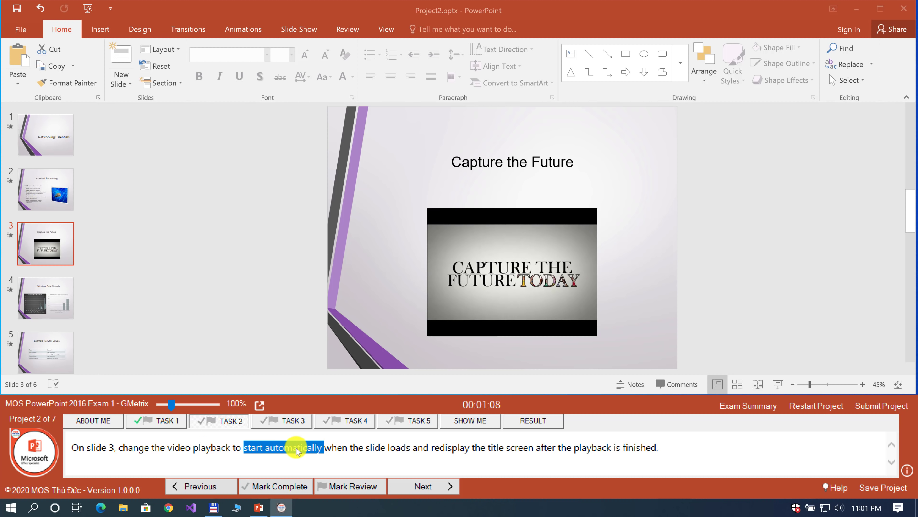
pyautogui.click(327, 448)
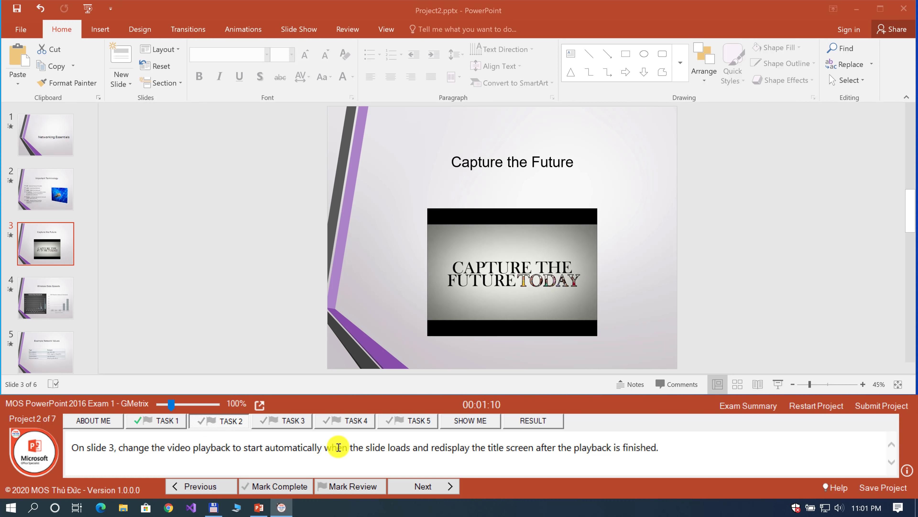
pyautogui.moveTo(329, 447); pyautogui.dragTo(381, 448)
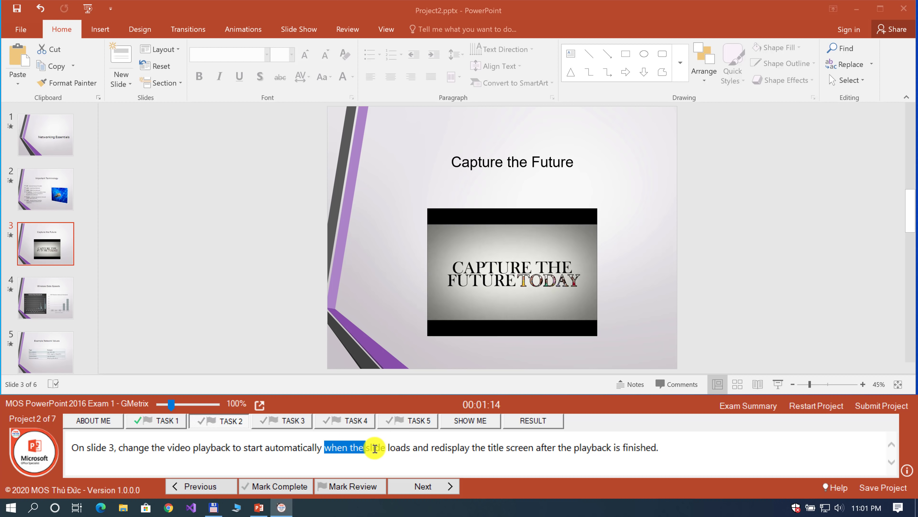
pyautogui.click(388, 447)
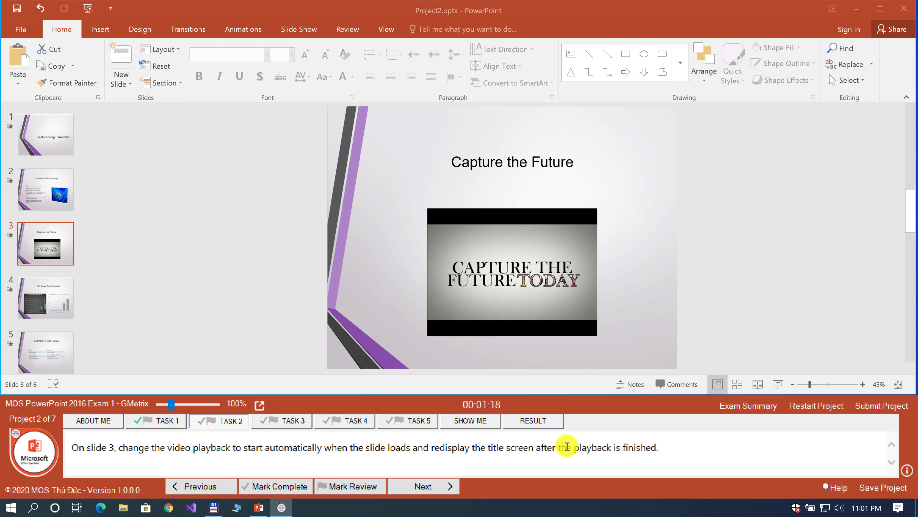
# Select the slide 3 video, show its Playback settings, and reveal the task hints
pyautogui.click(542, 294)
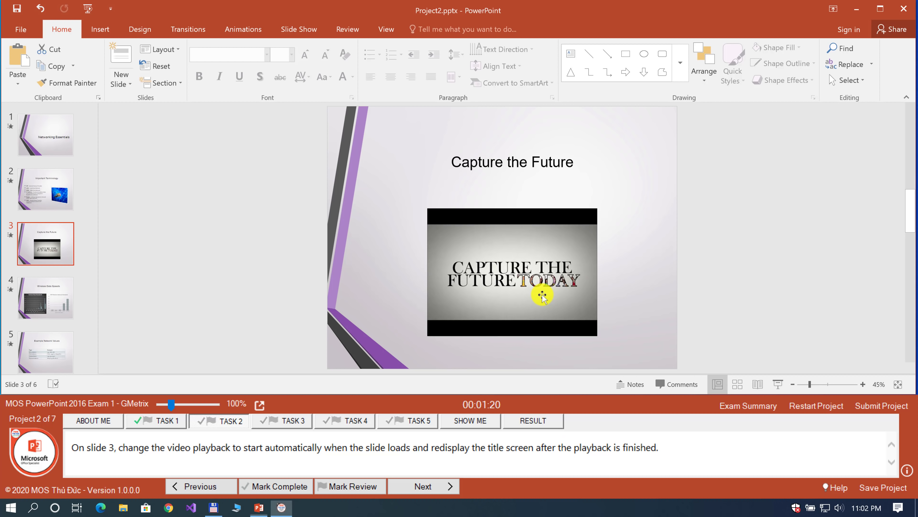
pyautogui.click(527, 297)
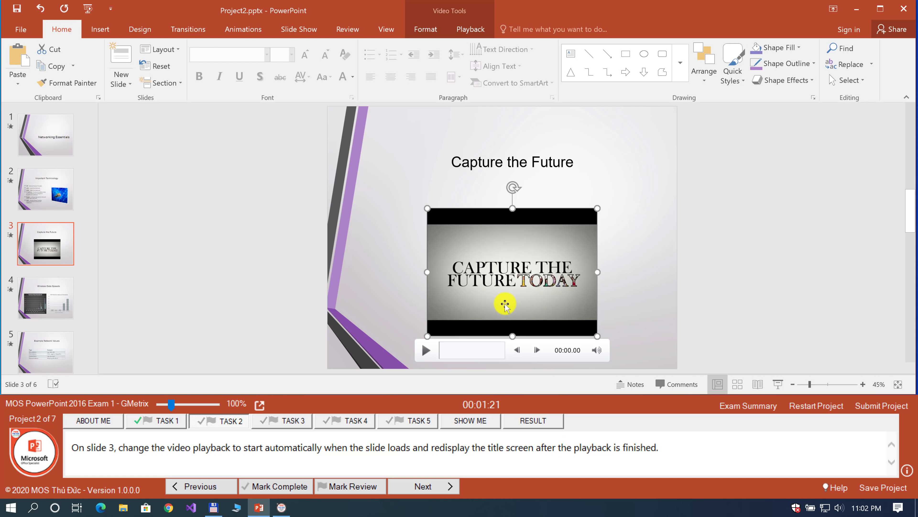
pyautogui.click(469, 32)
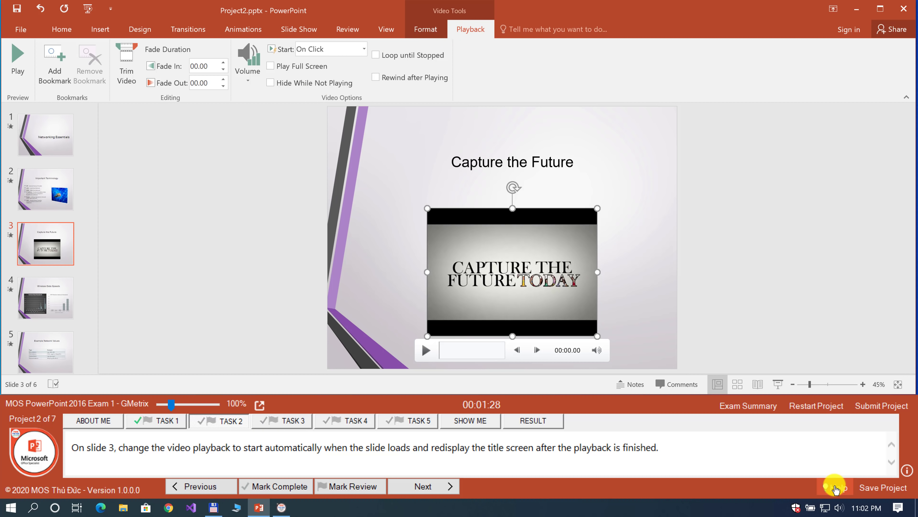
pyautogui.click(834, 487)
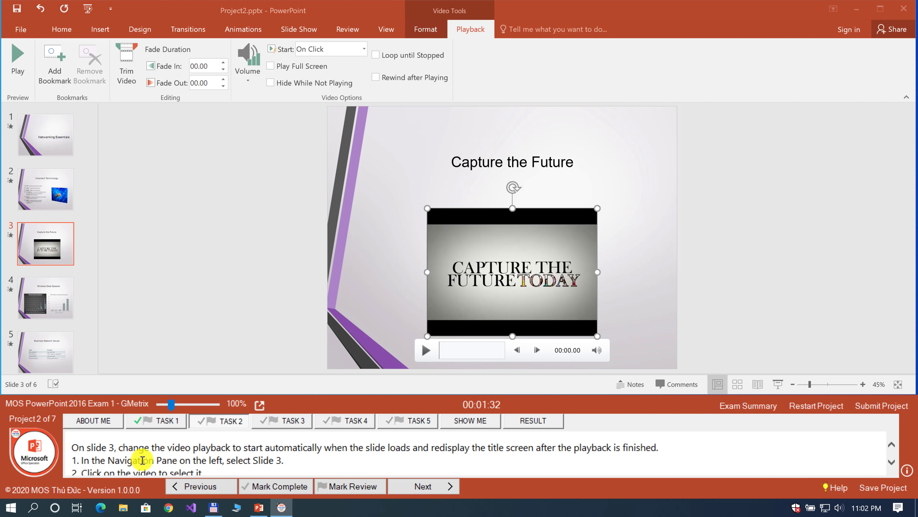
pyautogui.scroll(-3, 179, 460)
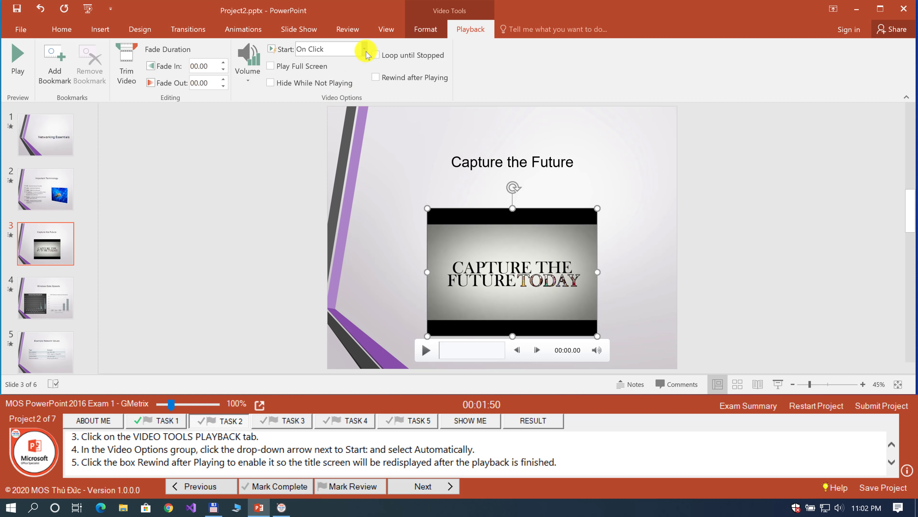
# Set the slide 3 video to start Automatically with Rewind after Playing, and mark Task 2 complete
pyautogui.click(349, 50)
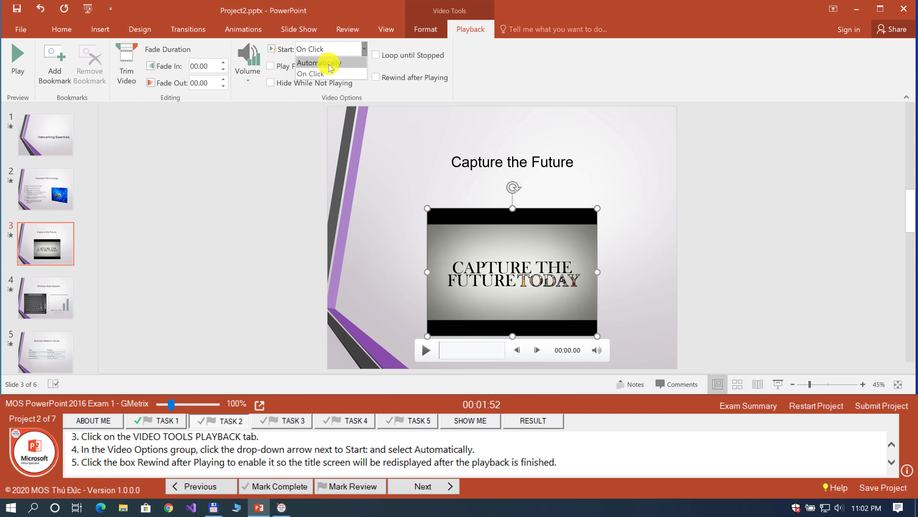
pyautogui.click(336, 65)
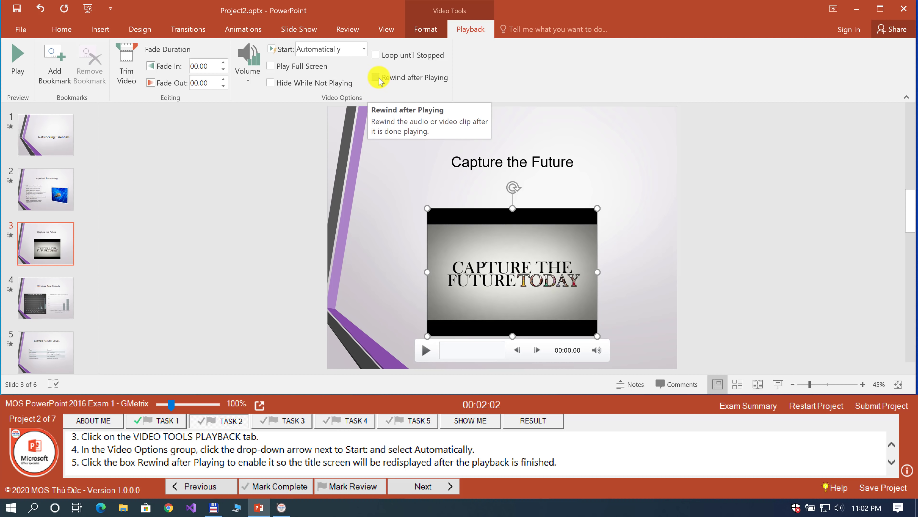
pyautogui.click(380, 81)
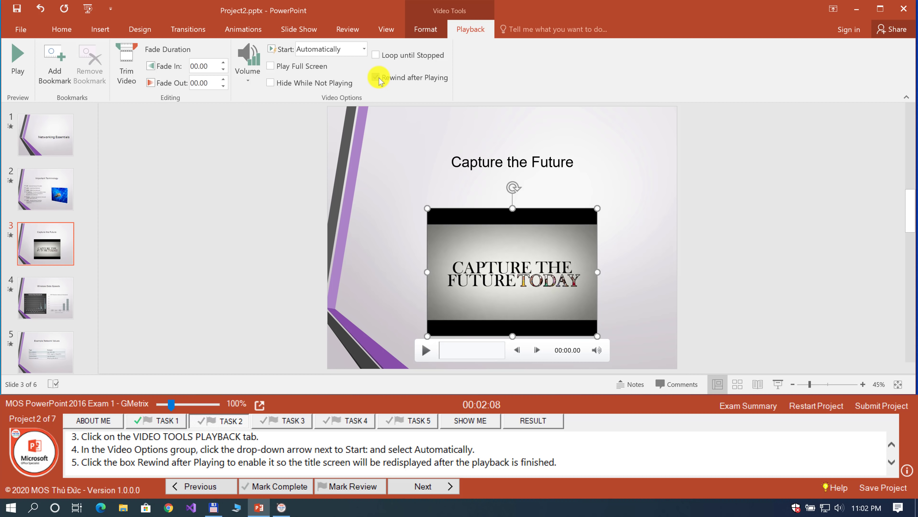
pyautogui.click(376, 77)
pyautogui.click(261, 486)
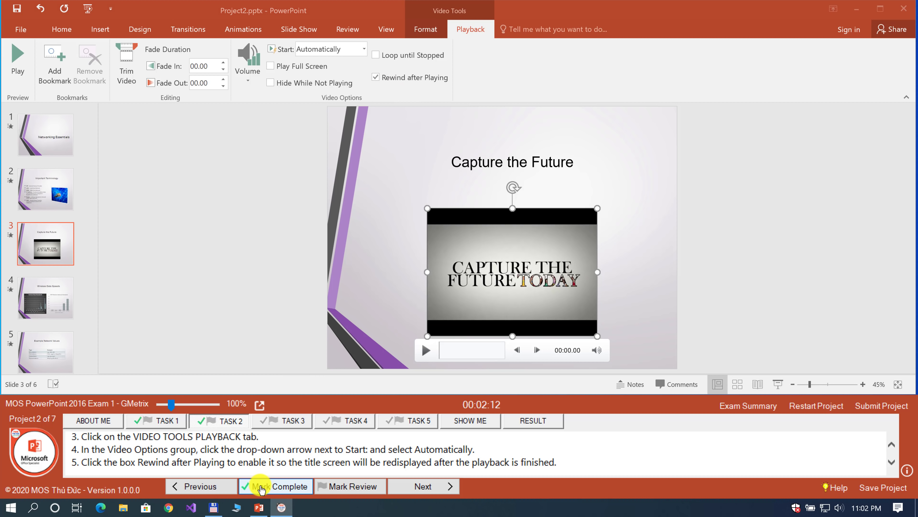
# Move on to Task 3, hide the hints, and go to slide 4's IEEE chart
pyautogui.click(416, 486)
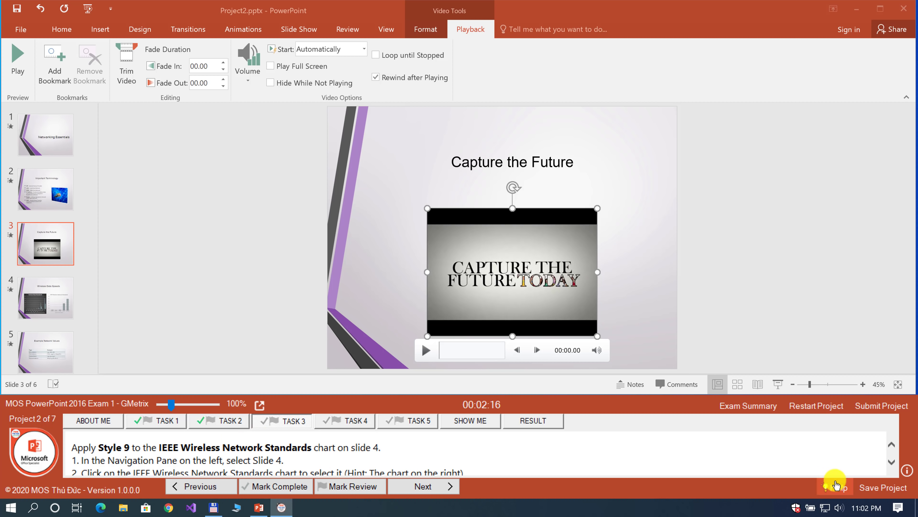
pyautogui.click(835, 487)
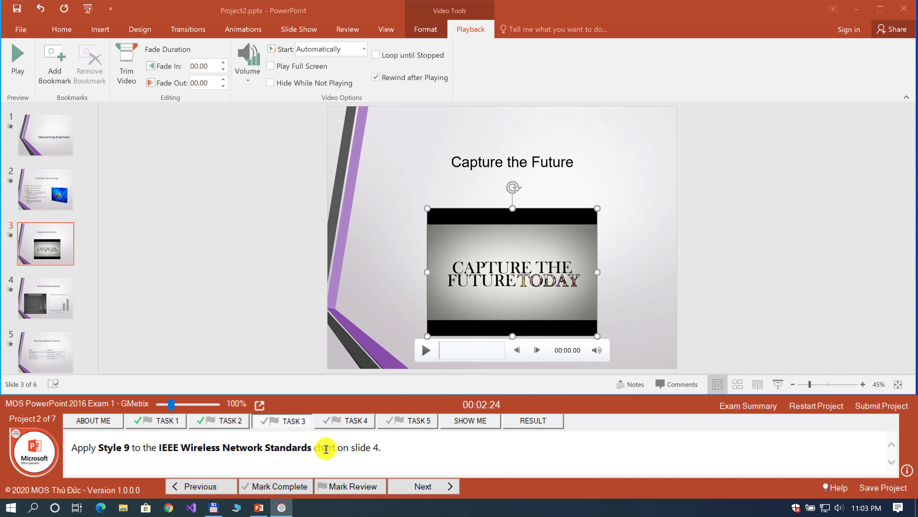
pyautogui.click(59, 312)
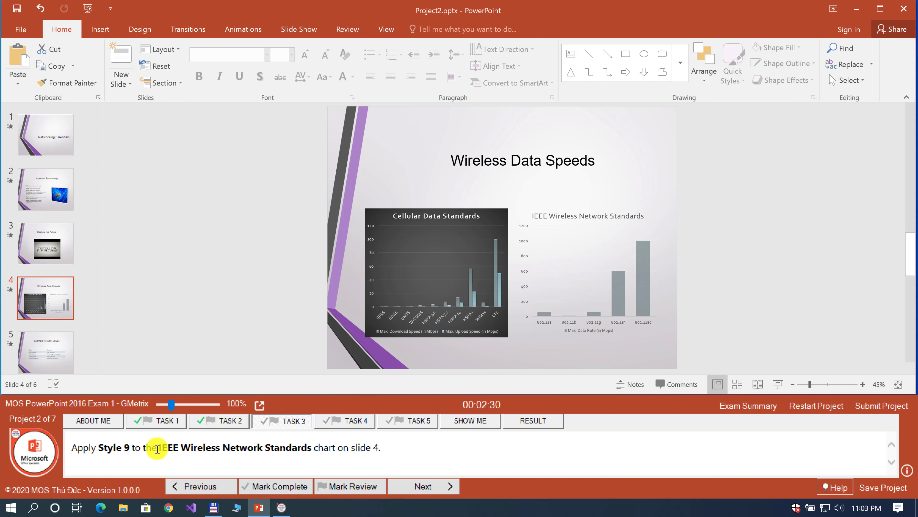
pyautogui.doubleClick(162, 448)
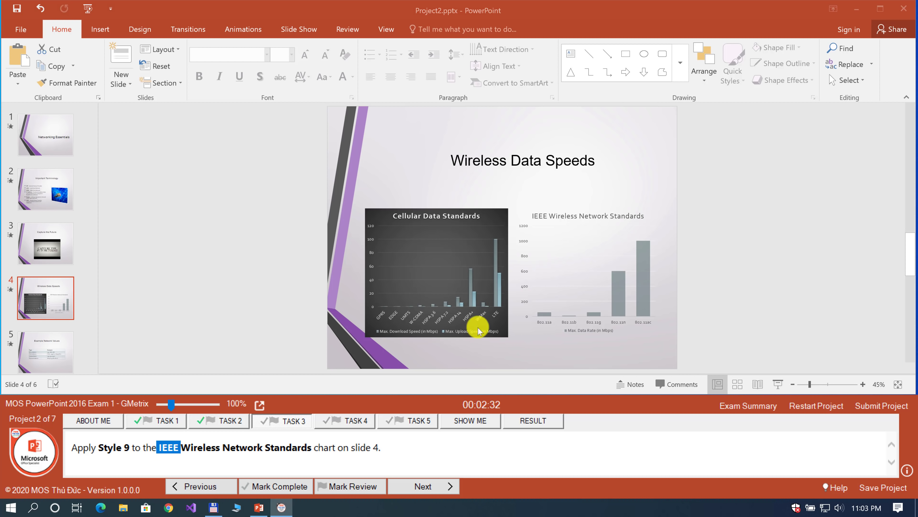
# Apply Style 9 to the IEEE Wireless Network Standards chart and mark the task complete
pyautogui.click(592, 274)
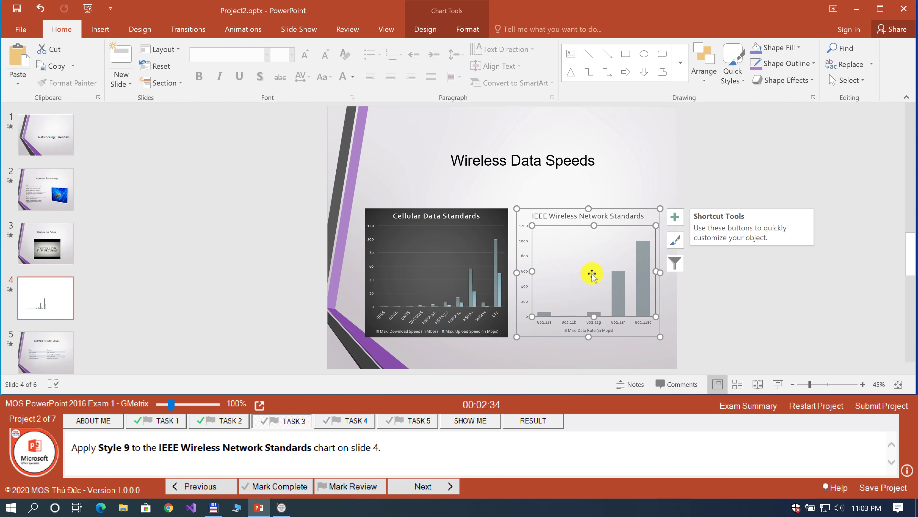
pyautogui.click(627, 328)
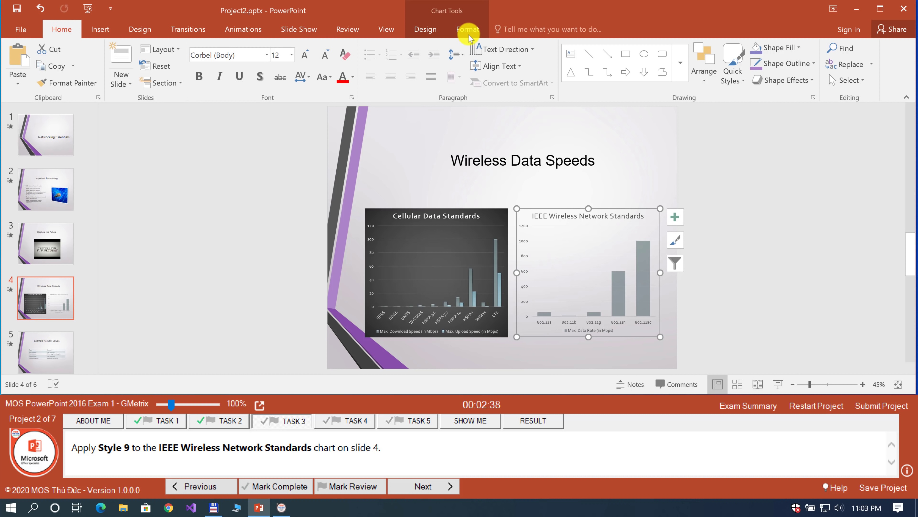
pyautogui.click(434, 28)
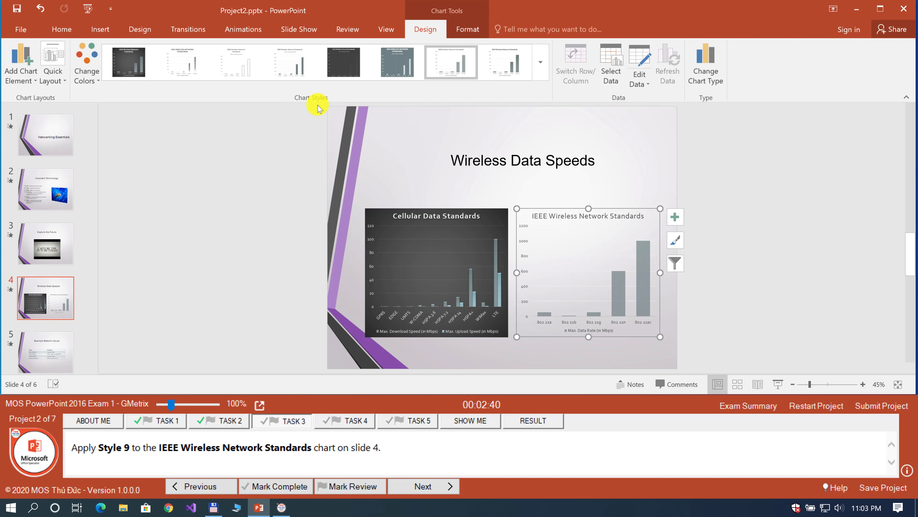
pyautogui.click(541, 64)
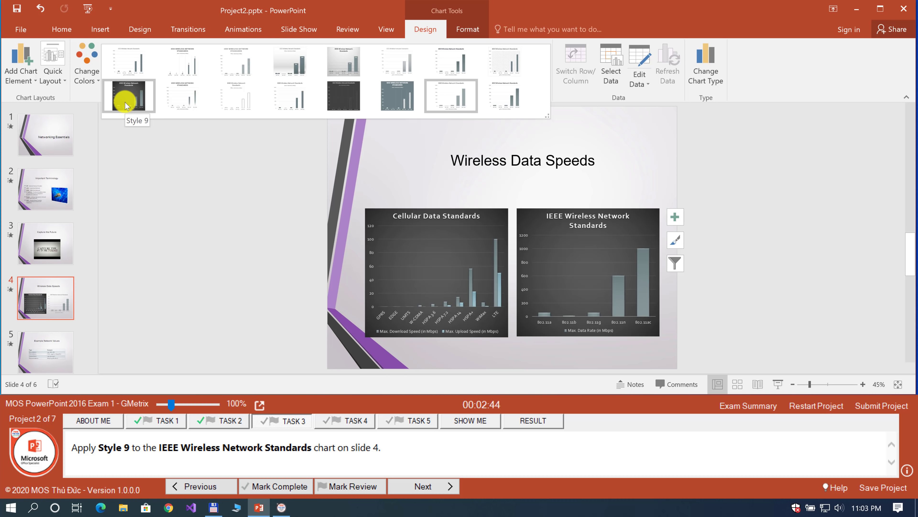
pyautogui.click(125, 102)
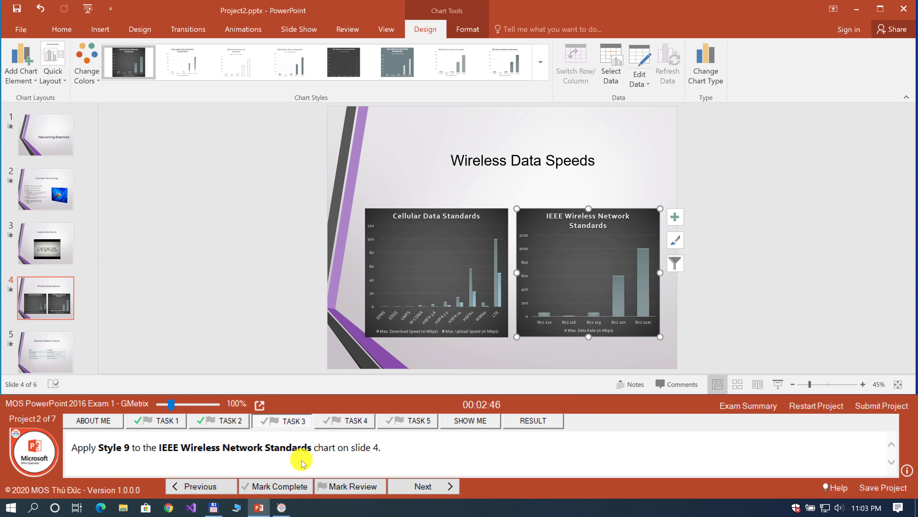
pyautogui.click(293, 484)
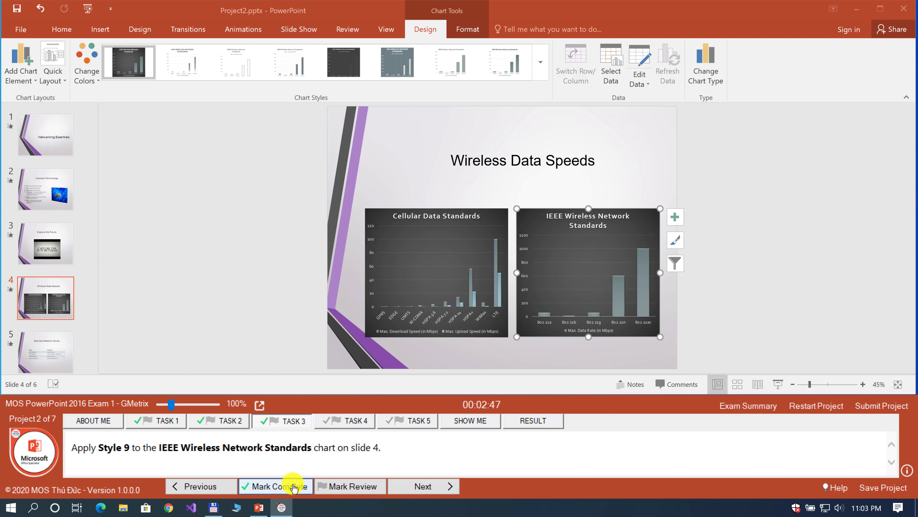
pyautogui.click(416, 486)
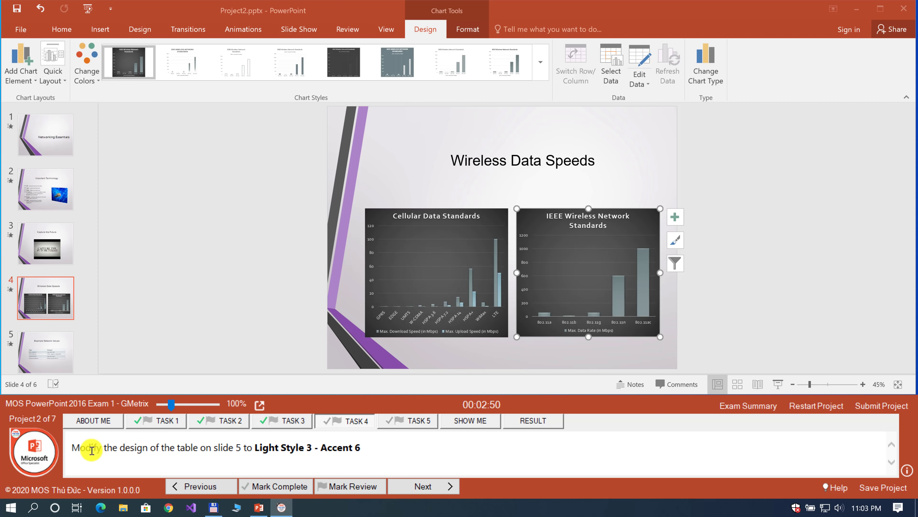
# Apply Light Style 3 - Accent 6 to slide 5's network values table and mark the task complete
pyautogui.moveTo(72, 448); pyautogui.dragTo(113, 450)
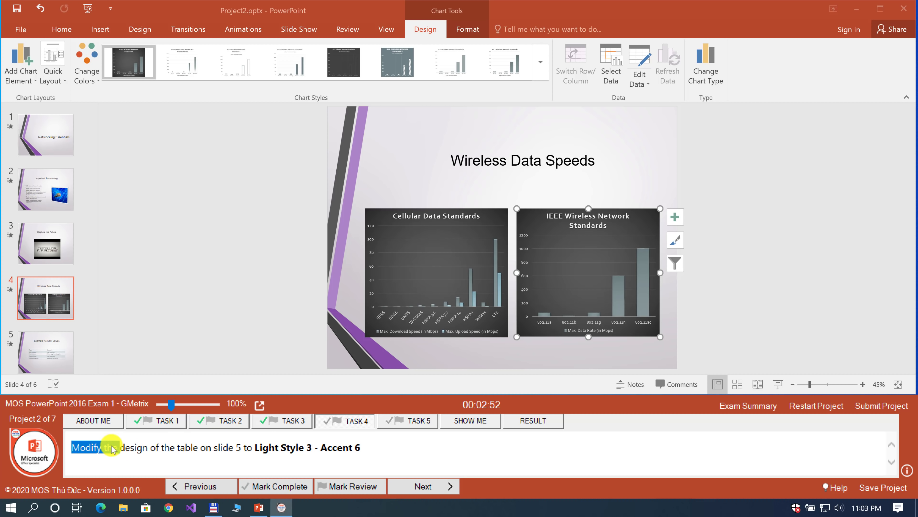
pyautogui.moveTo(185, 448); pyautogui.dragTo(243, 449)
pyautogui.click(38, 349)
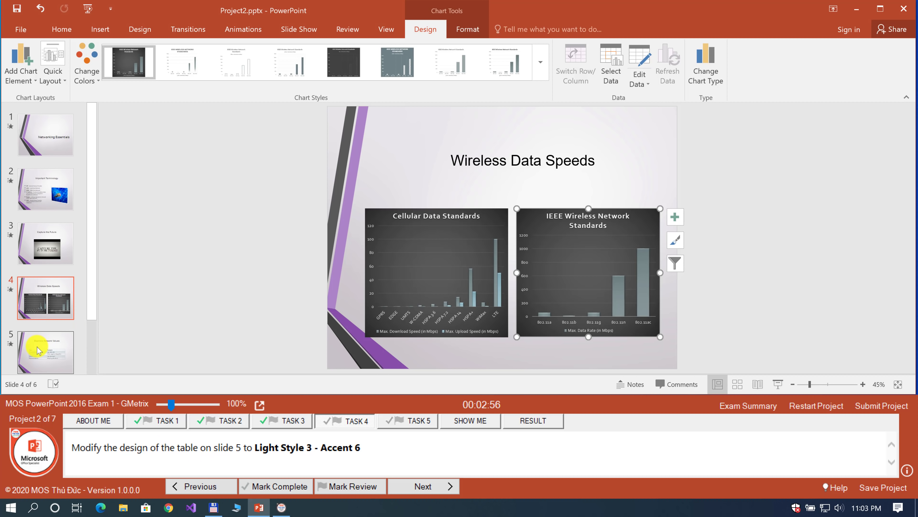
pyautogui.click(452, 253)
pyautogui.click(425, 29)
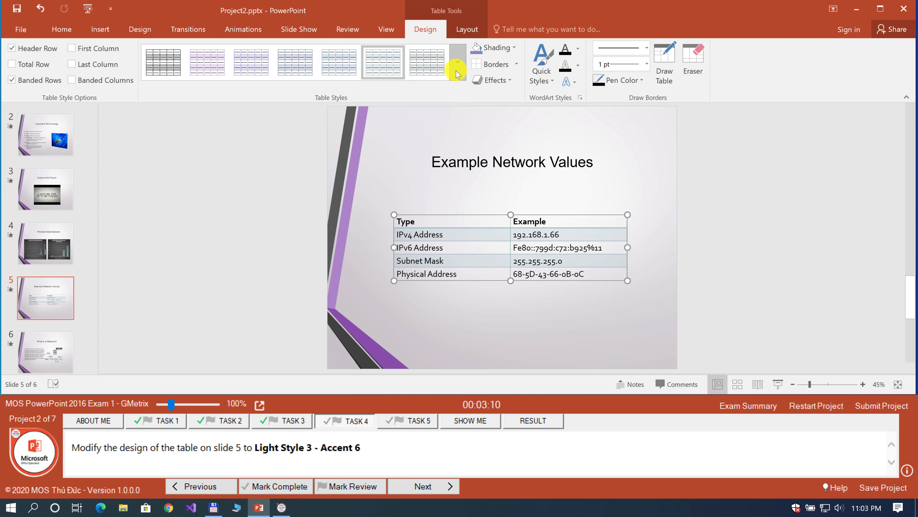
pyautogui.click(457, 62)
pyautogui.click(426, 234)
pyautogui.click(415, 421)
pyautogui.doubleClick(194, 448)
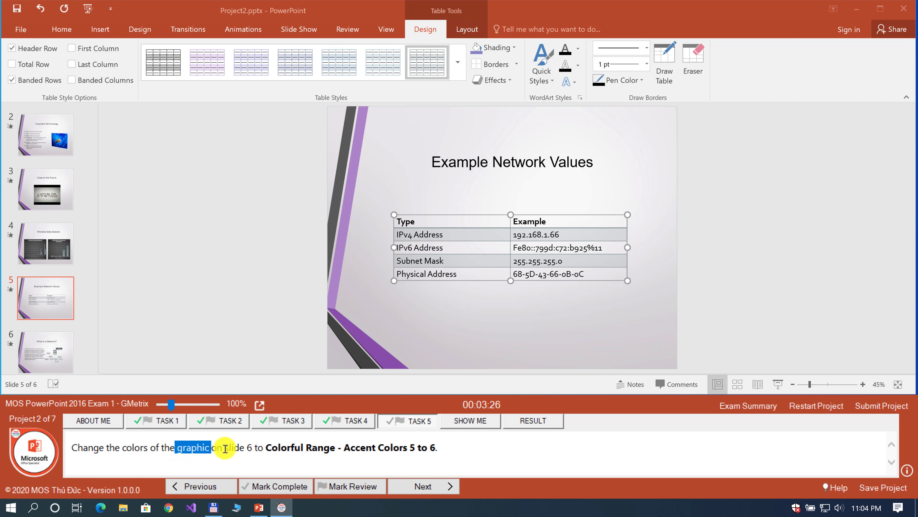
# Recolour slide 6's network SmartArt to Colorful Range - Accent Colors 5 to 6, mark it complete, and submit
pyautogui.doubleClick(237, 448)
pyautogui.click(21, 352)
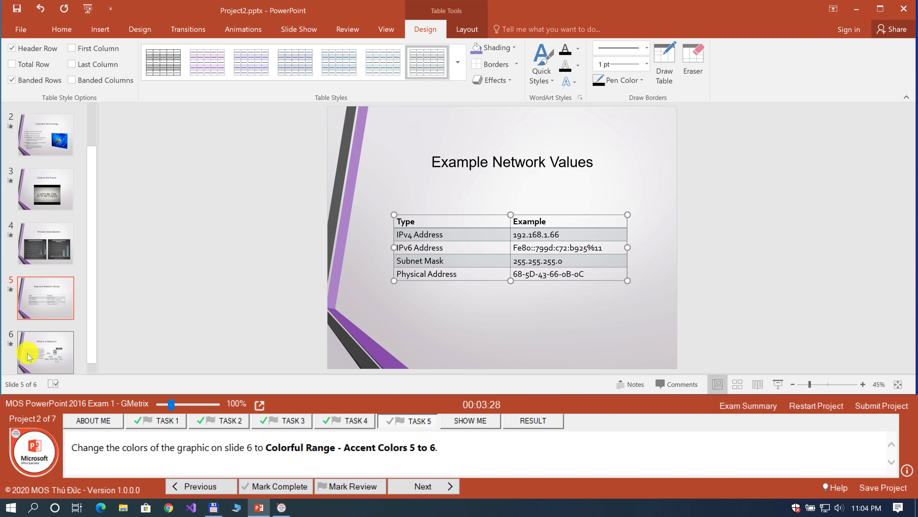
pyautogui.click(50, 356)
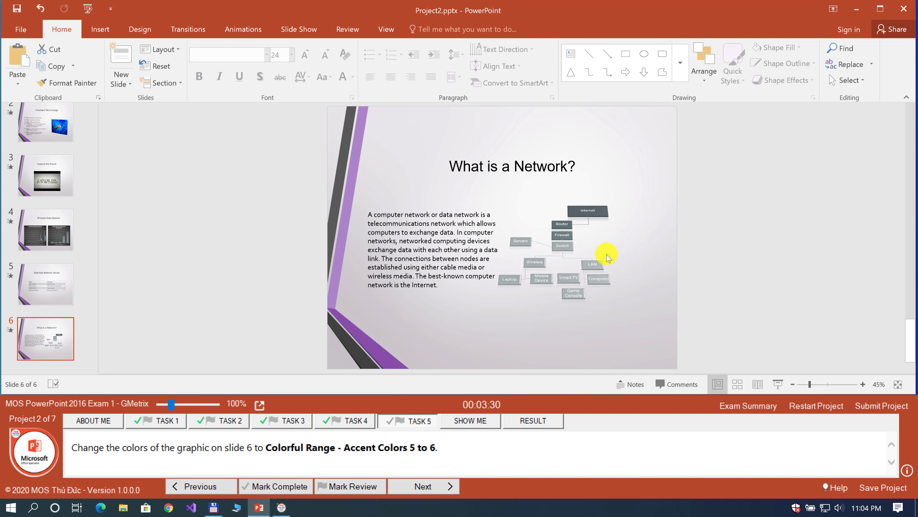
pyautogui.click(607, 258)
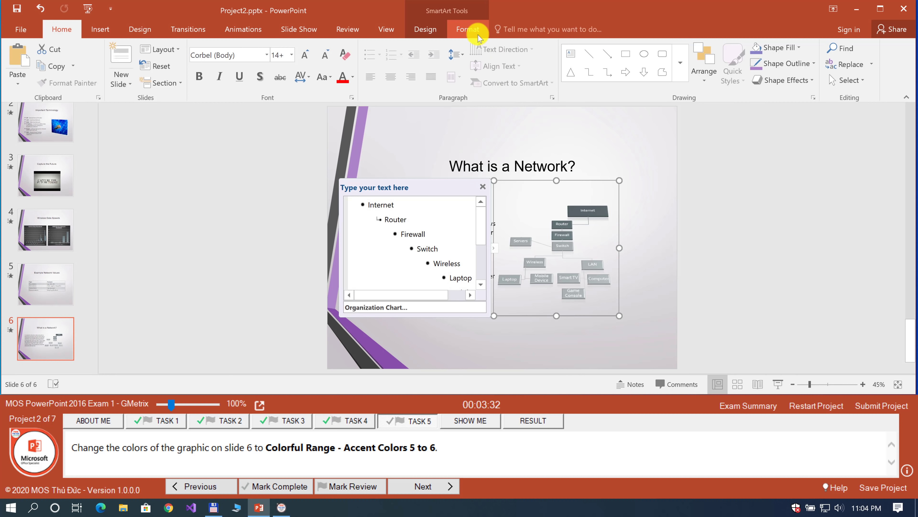
pyautogui.click(476, 32)
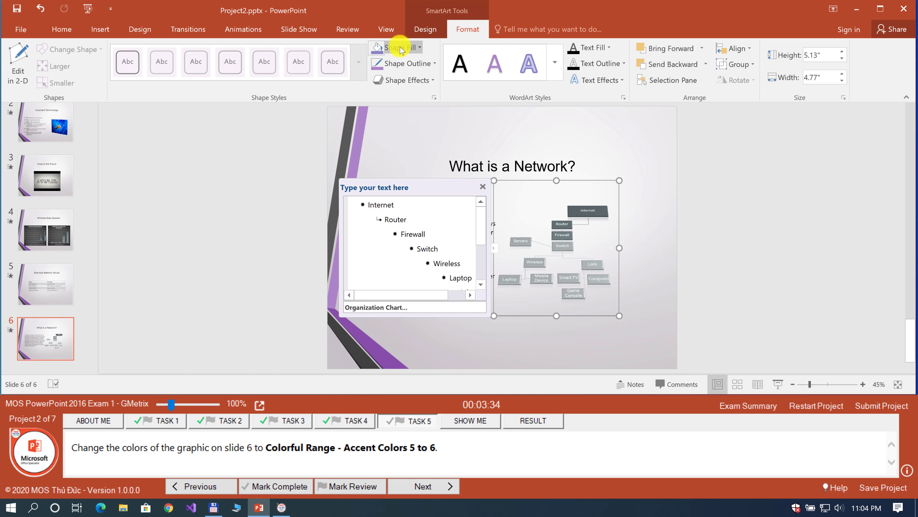
pyautogui.click(426, 30)
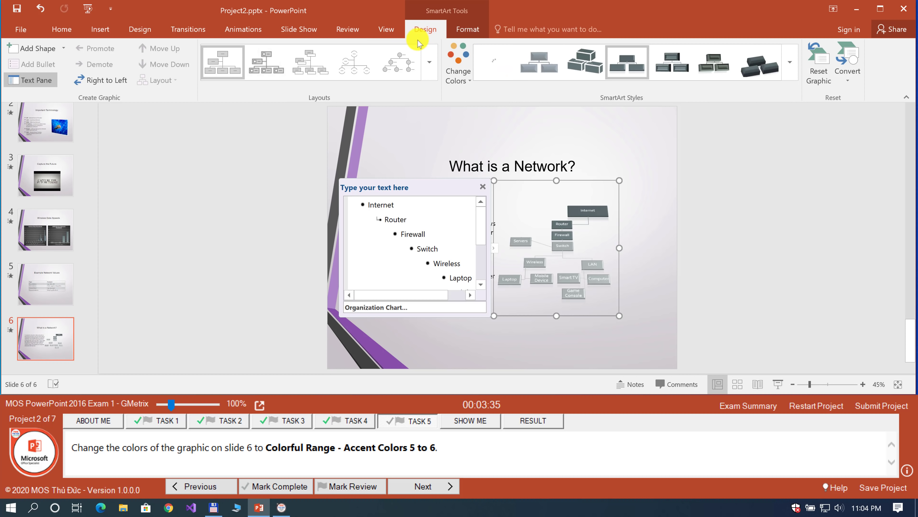
pyautogui.click(465, 84)
pyautogui.scroll(3, 502, 144)
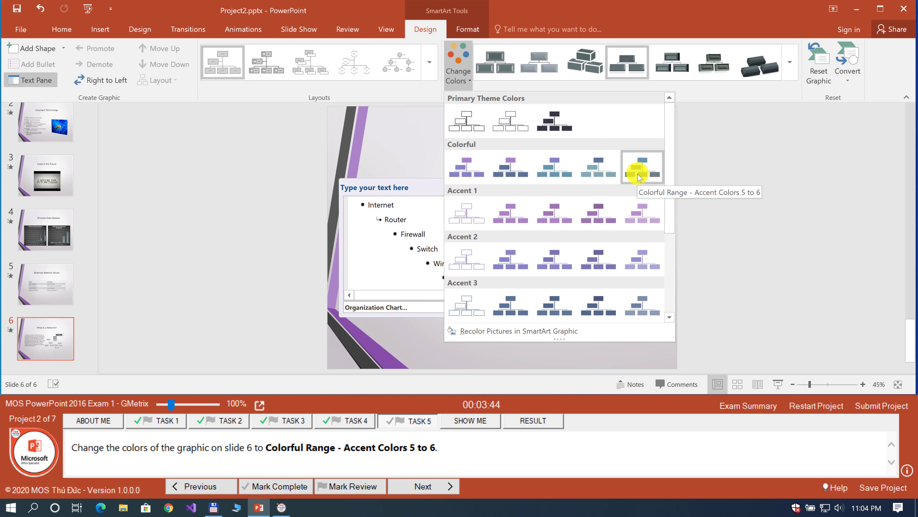
pyautogui.click(638, 177)
pyautogui.click(276, 486)
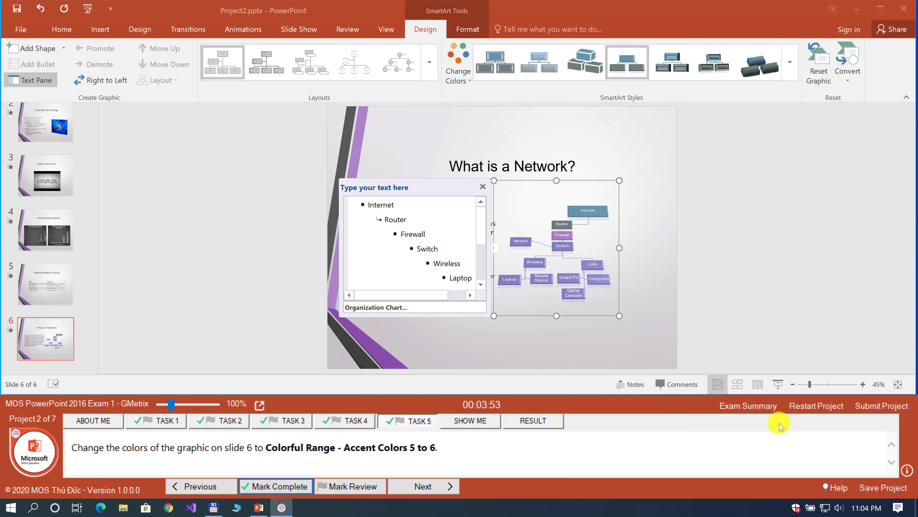
pyautogui.click(865, 407)
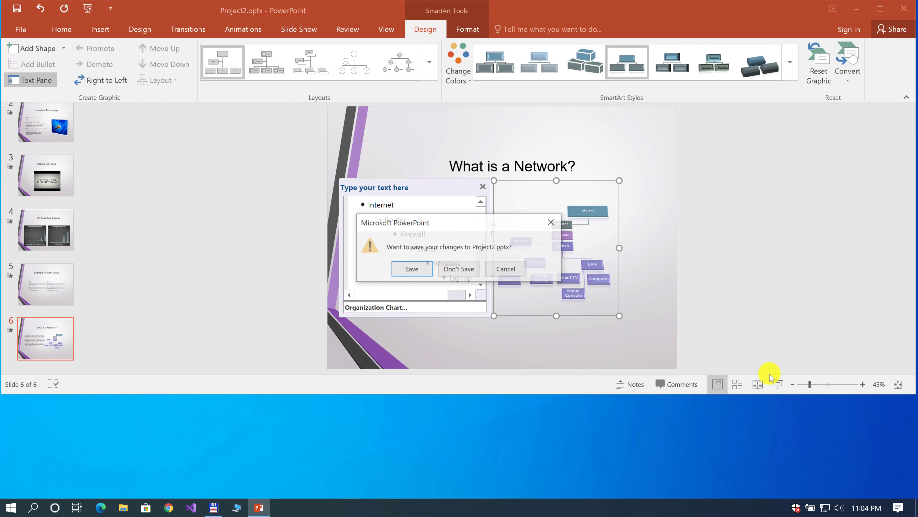
# Save Project2.pptx and bring up Project3's first task
pyautogui.click(409, 270)
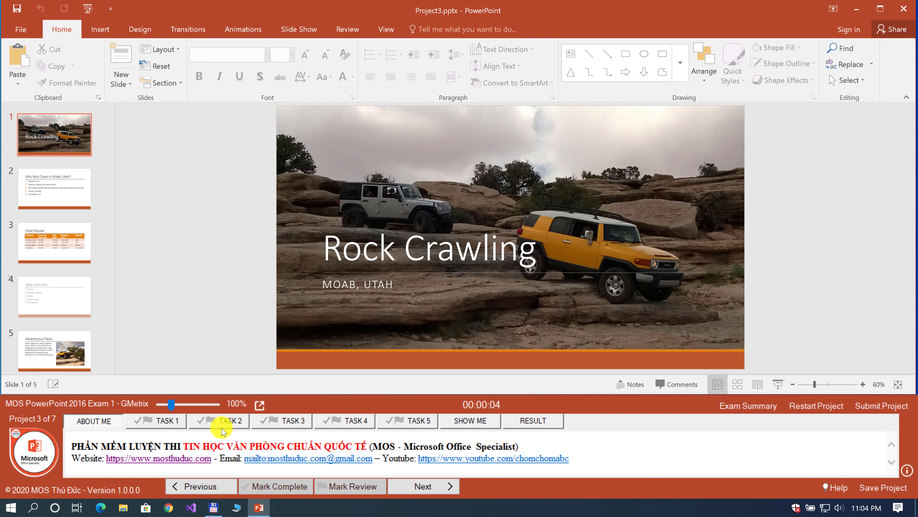
pyautogui.click(159, 420)
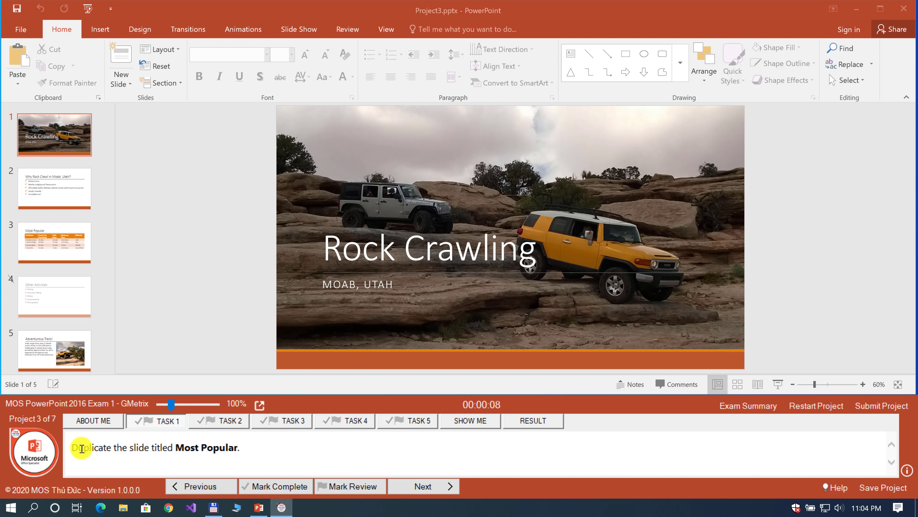
pyautogui.moveTo(81, 449); pyautogui.dragTo(89, 447)
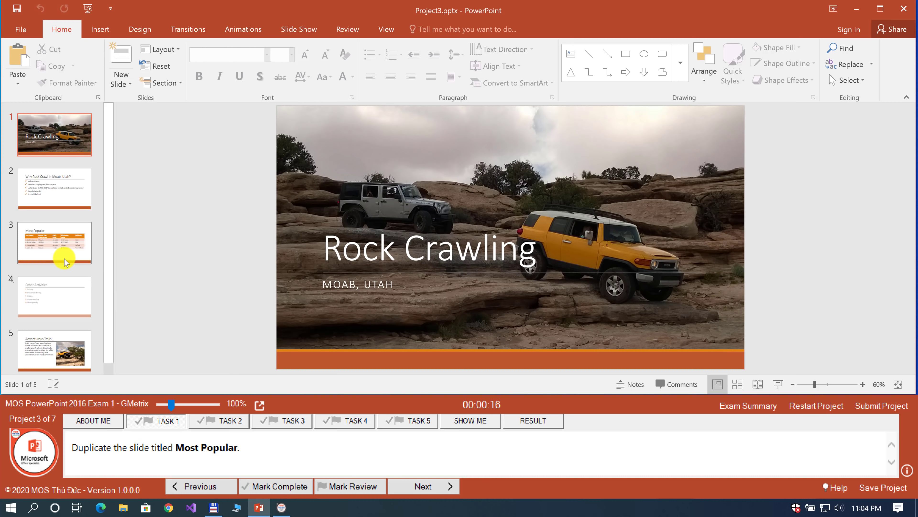
# Duplicate the Most Popular slide (slide 3) so the copy becomes slide 4, and mark it complete
pyautogui.click(59, 248)
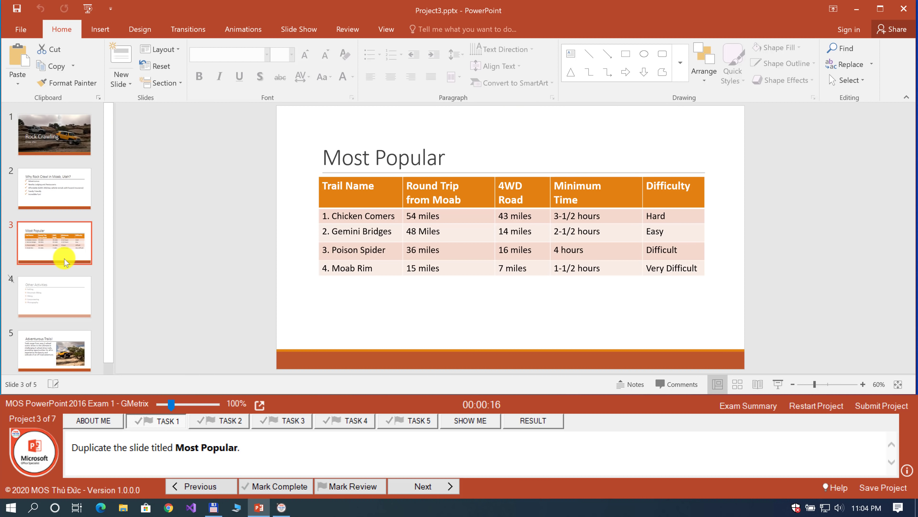
pyautogui.rightClick(59, 248)
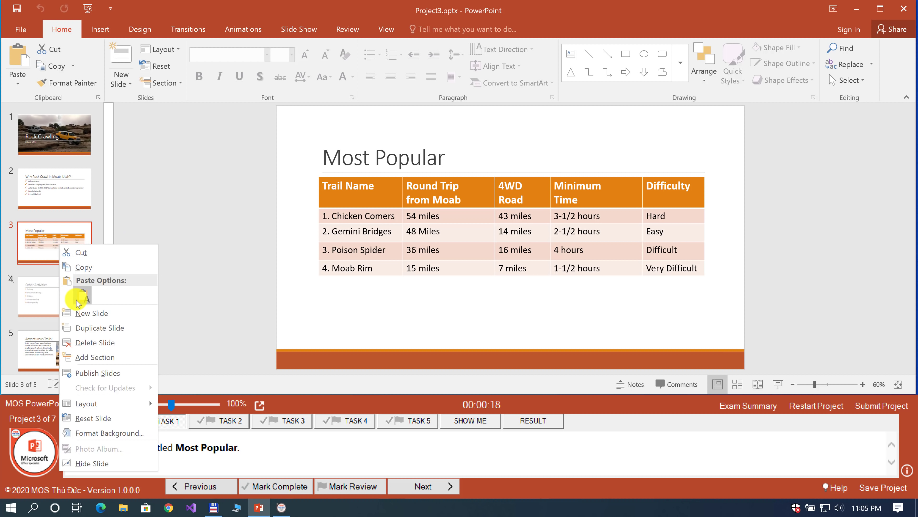
pyautogui.click(100, 328)
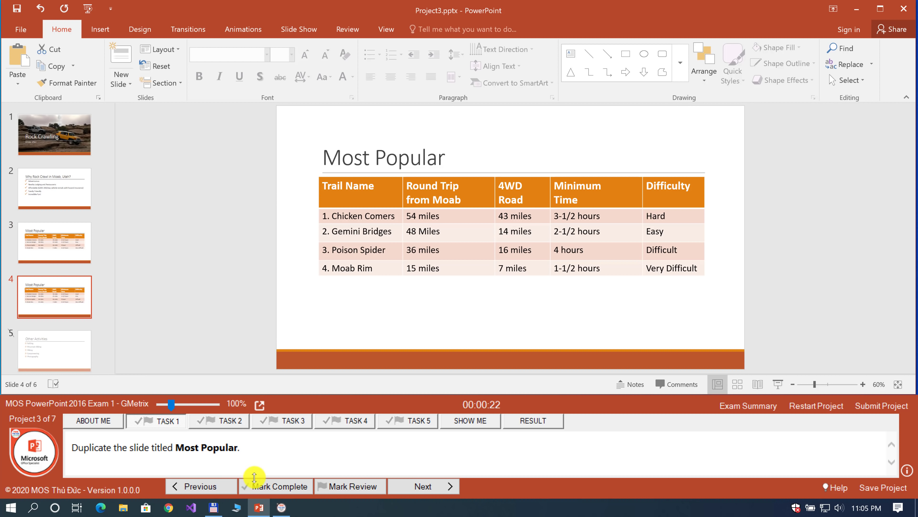
pyautogui.click(261, 485)
# Hide slide 1, the Rock Crawling title slide, and mark the visibility task complete
pyautogui.click(411, 485)
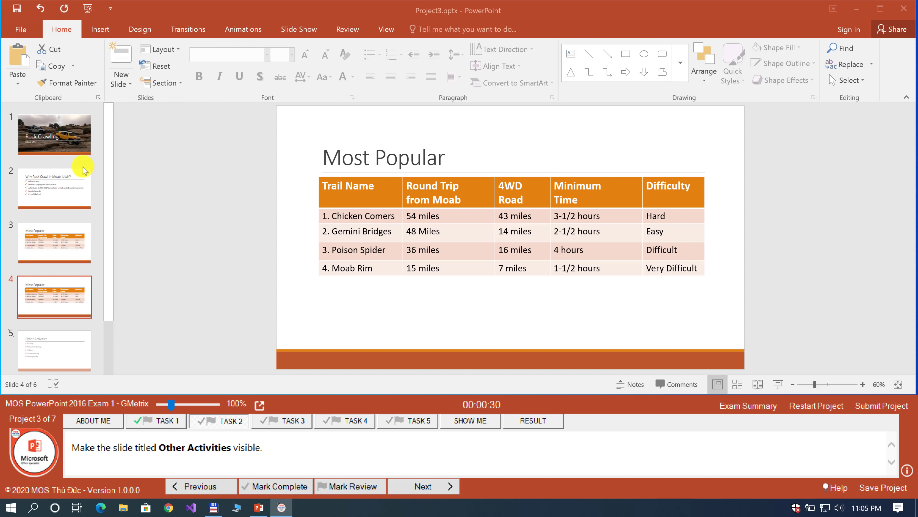
pyautogui.click(63, 141)
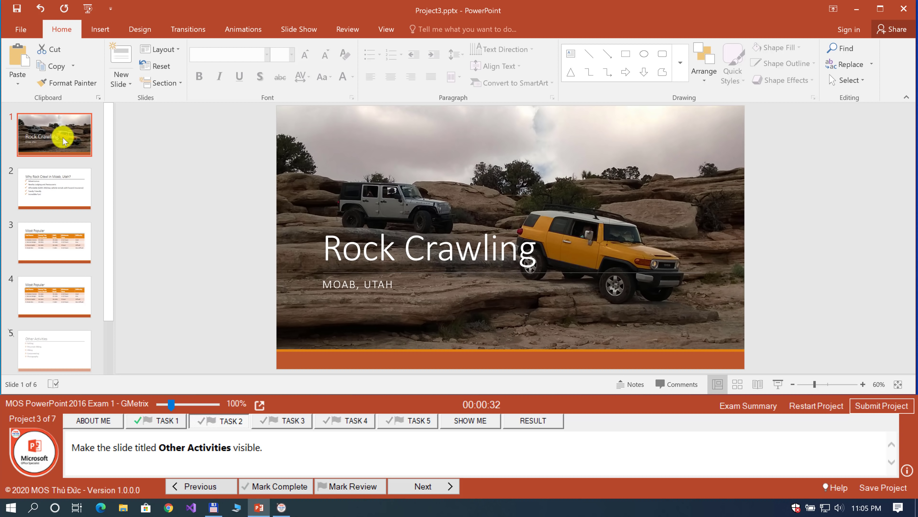
pyautogui.rightClick(64, 142)
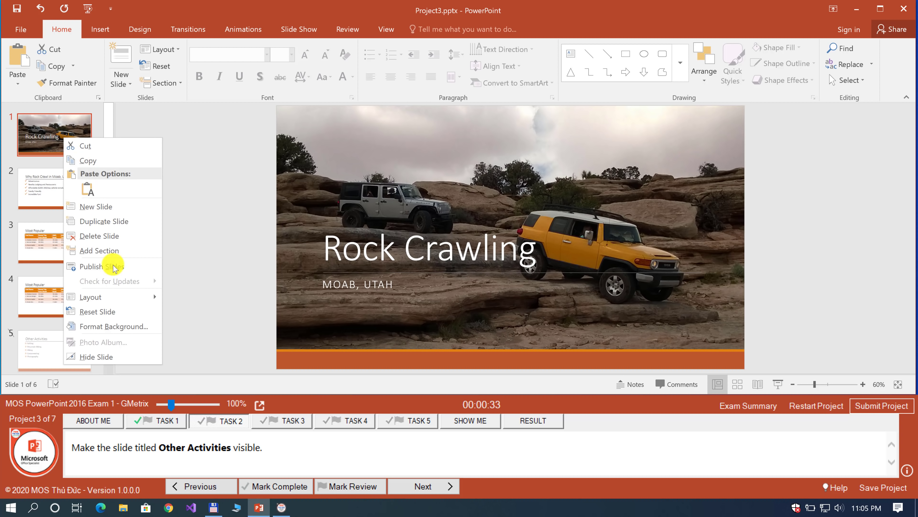
pyautogui.click(103, 357)
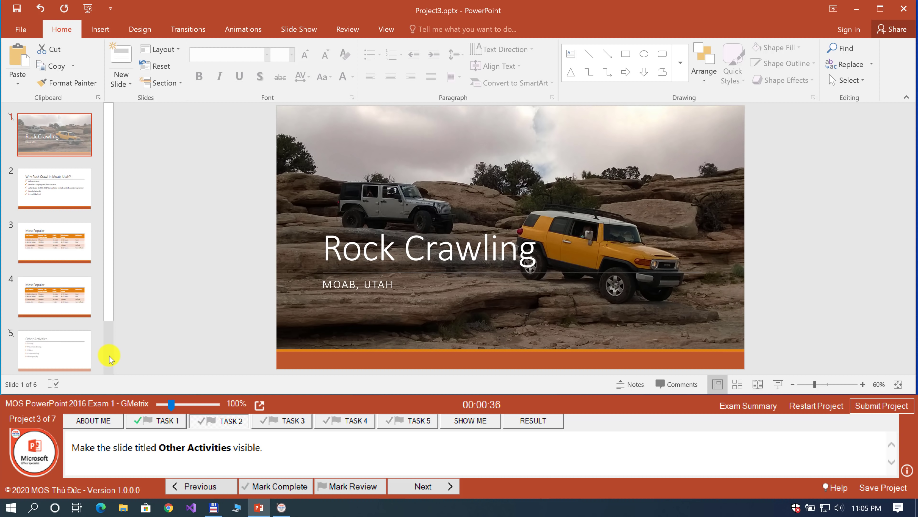
pyautogui.click(275, 485)
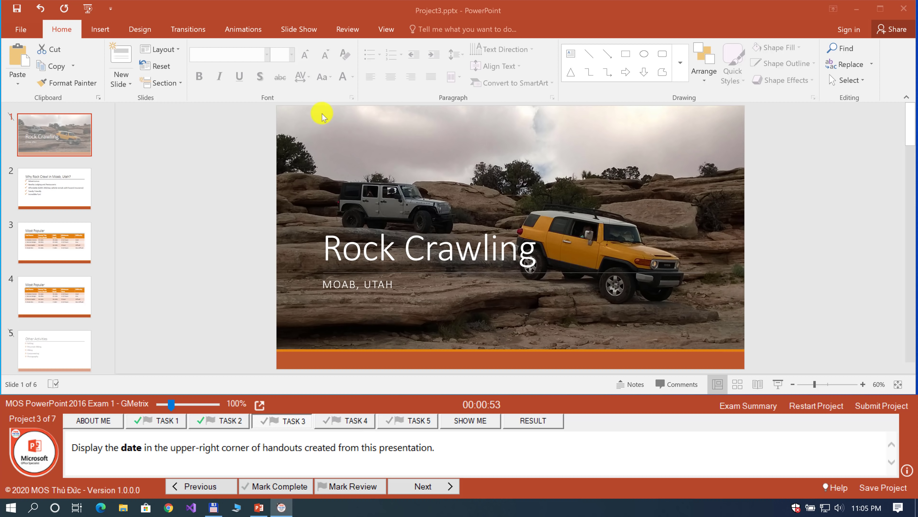
# Turn on Date in the Handout Master, close master view, and mark Task 3 complete
pyautogui.click(384, 28)
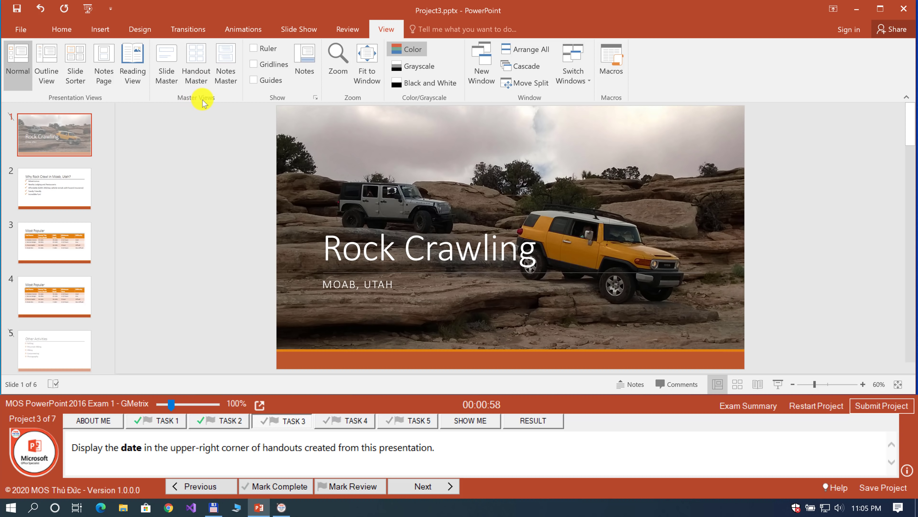
pyautogui.click(197, 76)
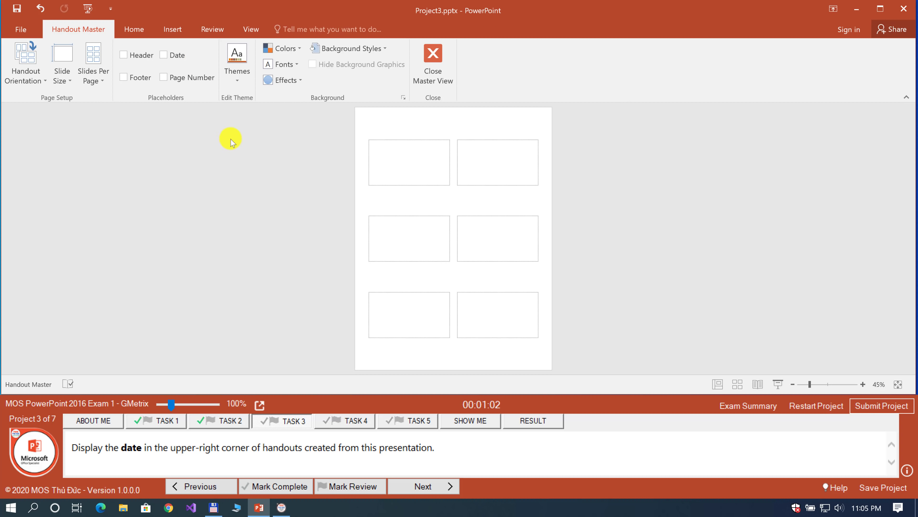
pyautogui.click(164, 55)
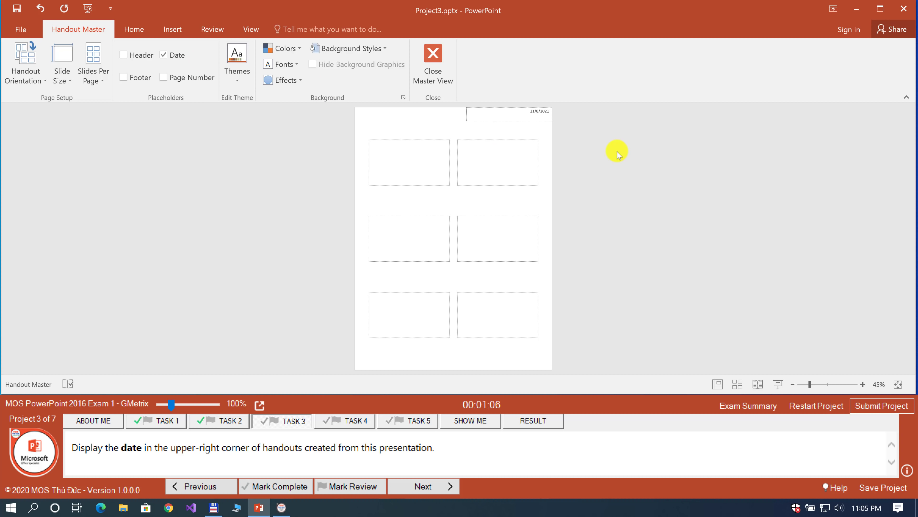
pyautogui.click(440, 67)
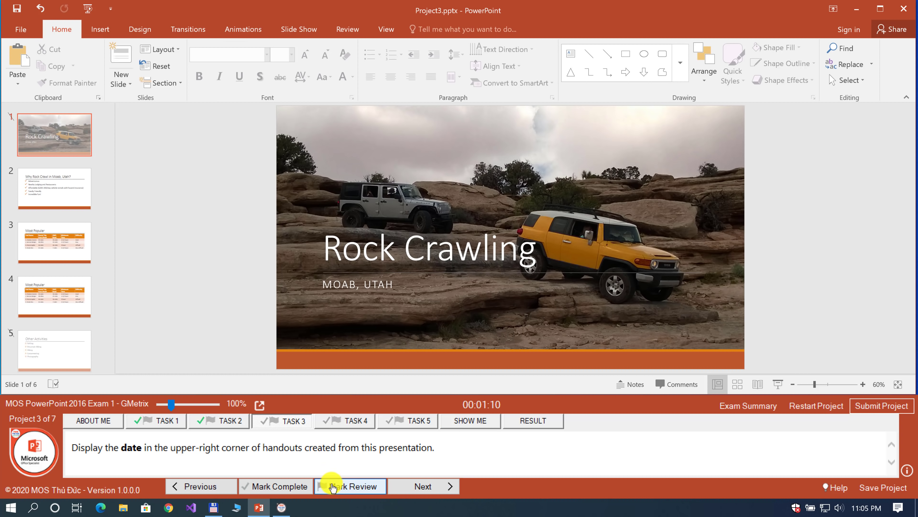
pyautogui.click(302, 485)
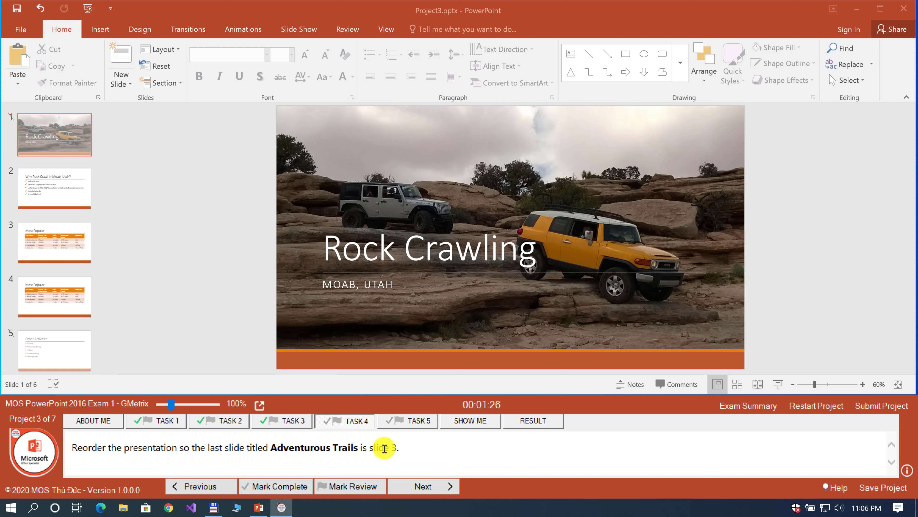
# In Slide Sorter view, move the Adventurous Trails slide to position 3
pyautogui.click(737, 384)
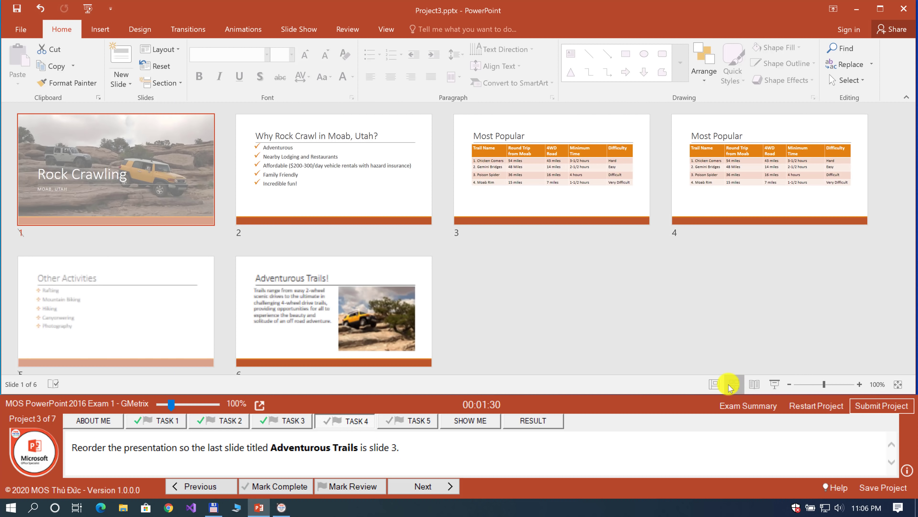
pyautogui.click(376, 310)
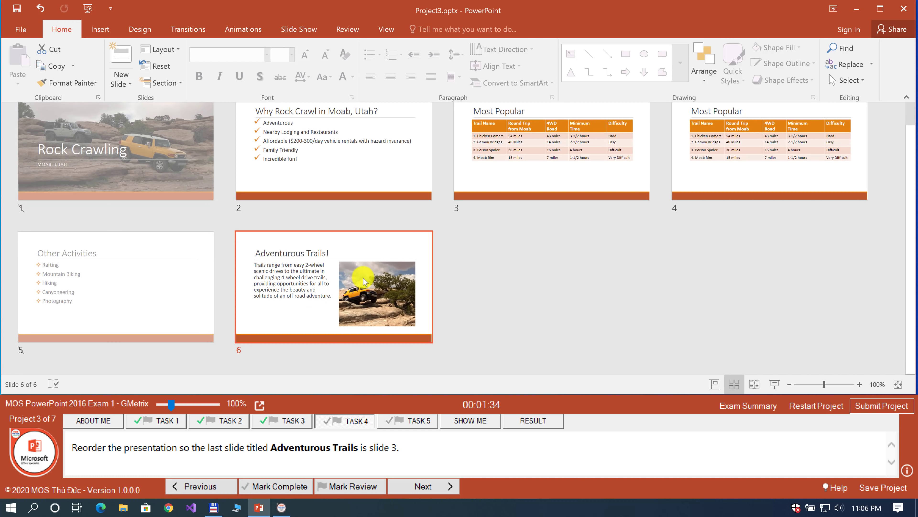
pyautogui.moveTo(364, 281); pyautogui.dragTo(579, 157)
pyautogui.click(515, 326)
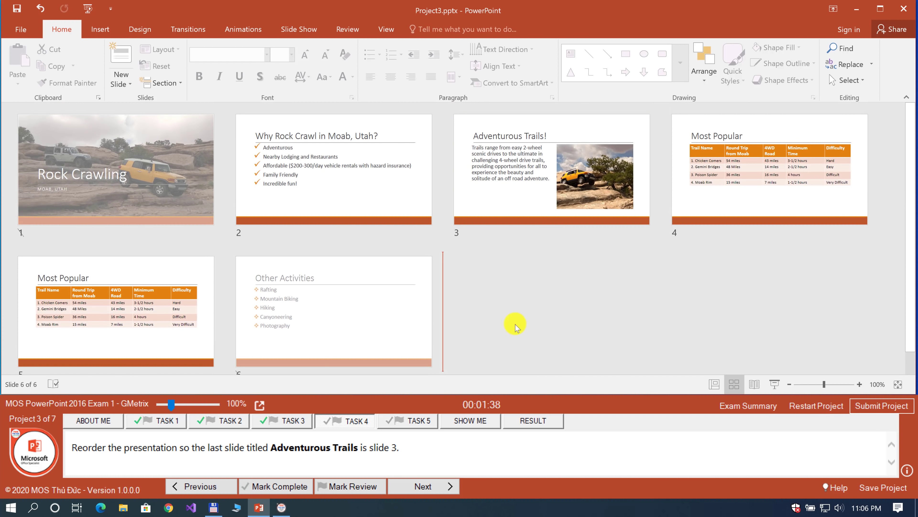
# Mark the reordering task complete and read Task 5's handout instructions
pyautogui.click(291, 486)
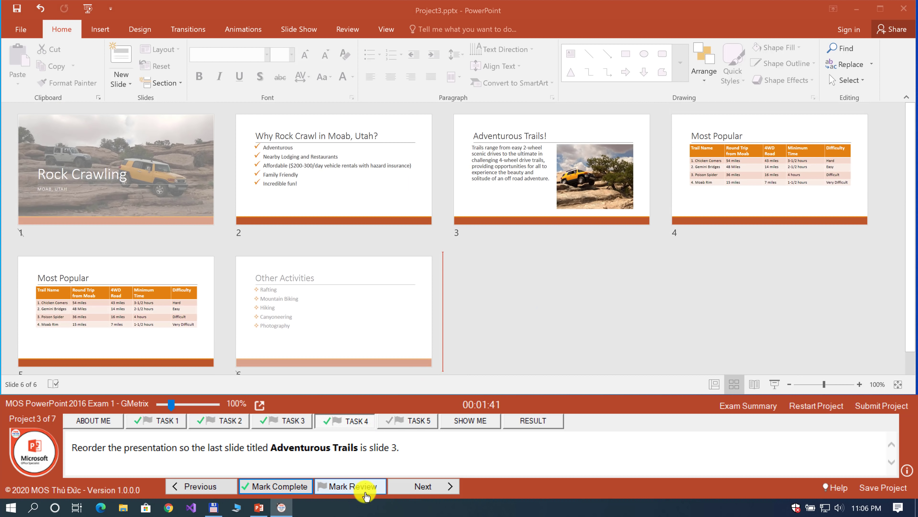
pyautogui.click(421, 486)
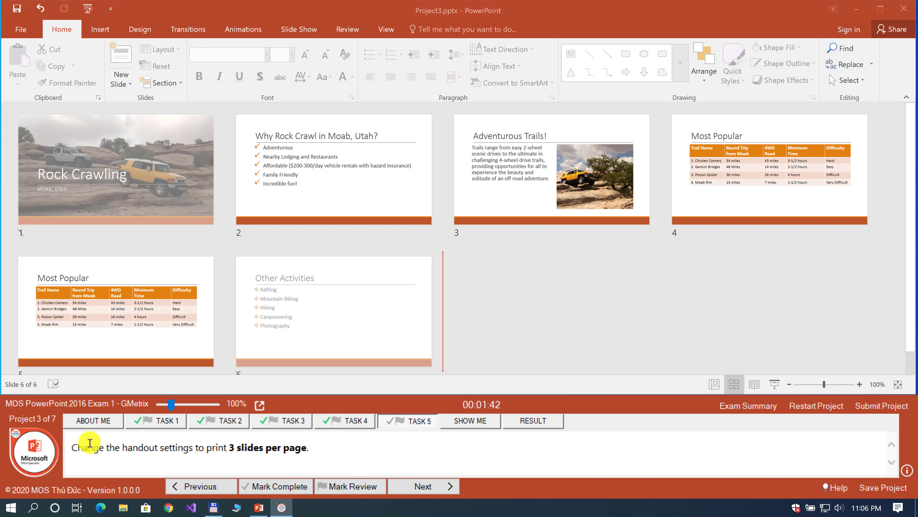
pyautogui.moveTo(75, 448); pyautogui.dragTo(219, 449)
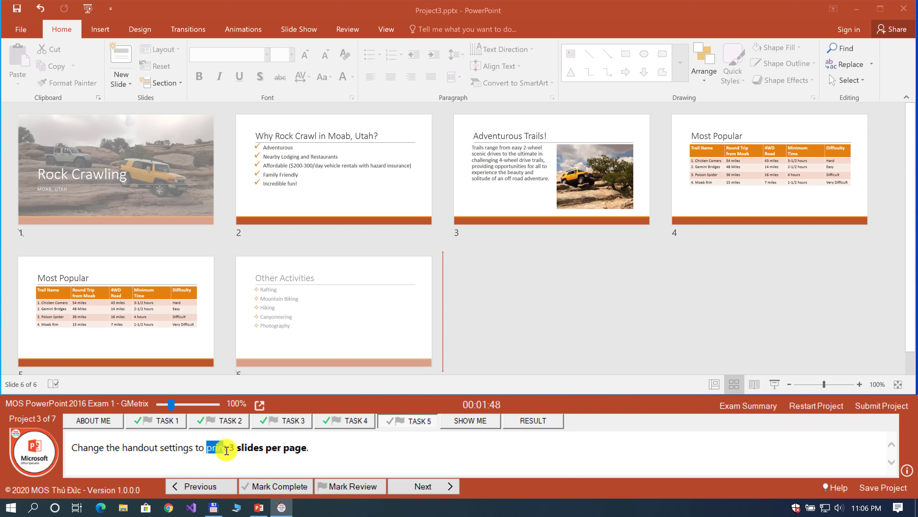
pyautogui.click(227, 449)
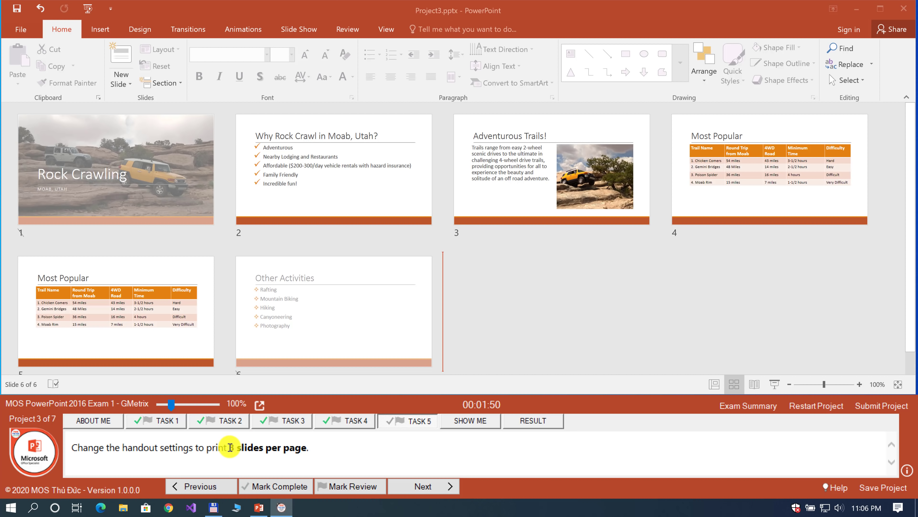
pyautogui.moveTo(230, 448); pyautogui.dragTo(269, 447)
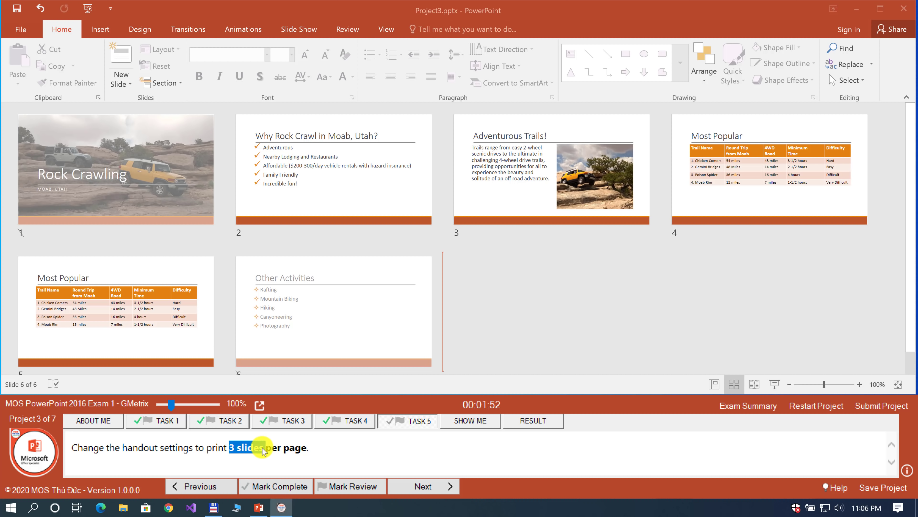
pyautogui.click(289, 448)
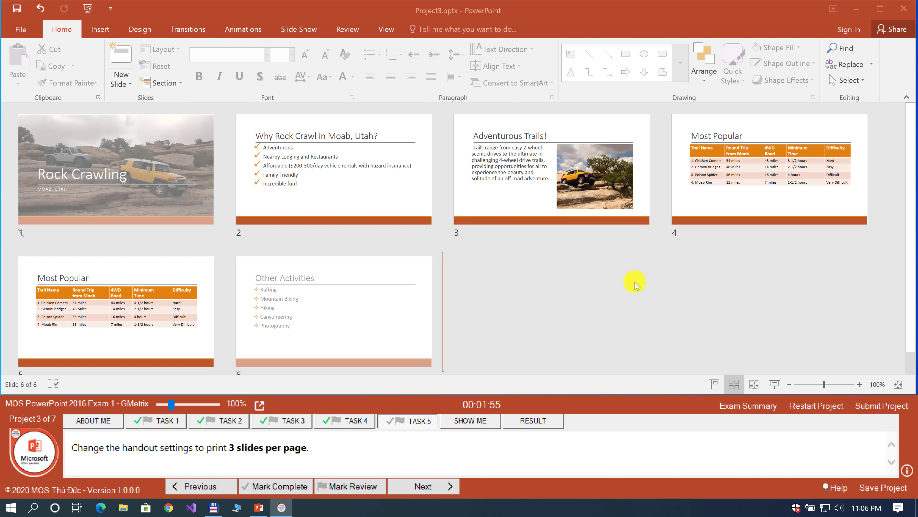
pyautogui.click(15, 33)
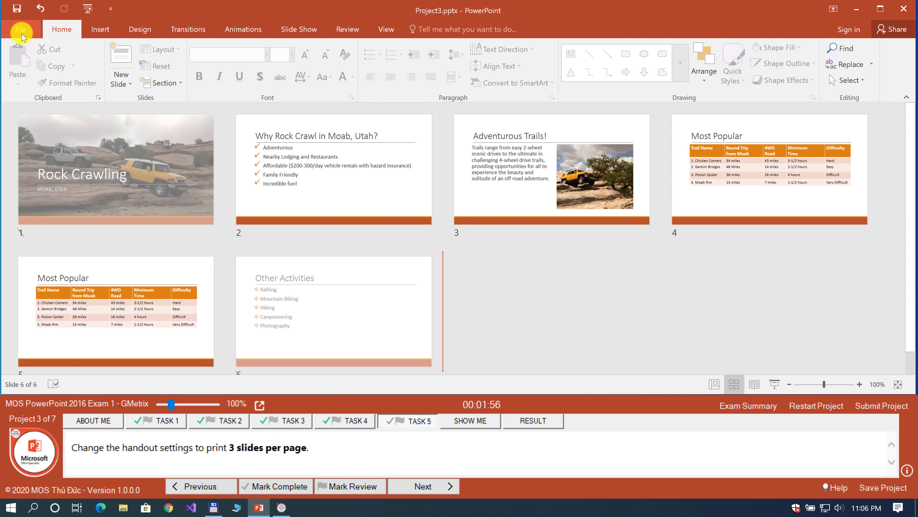
# Set the print layout to Handouts with 3 slides per page, then return to the slides
pyautogui.click(15, 32)
pyautogui.click(39, 173)
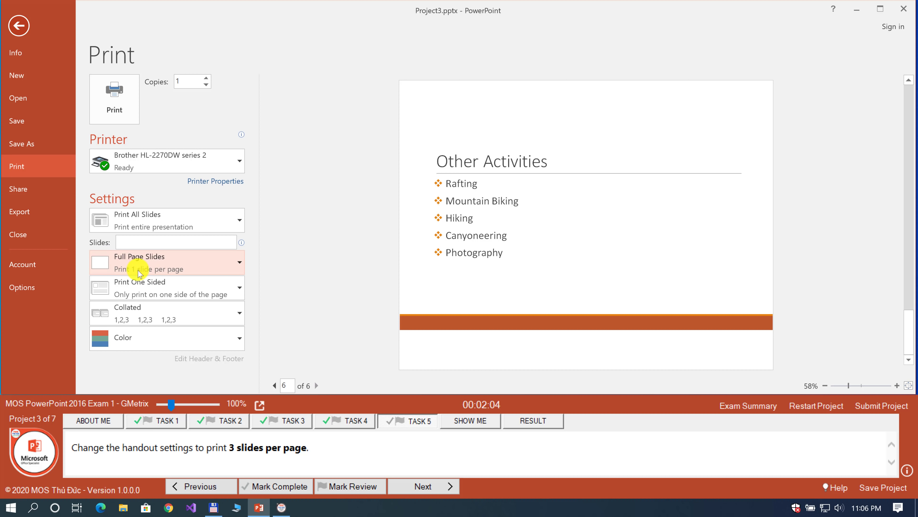
pyautogui.click(147, 270)
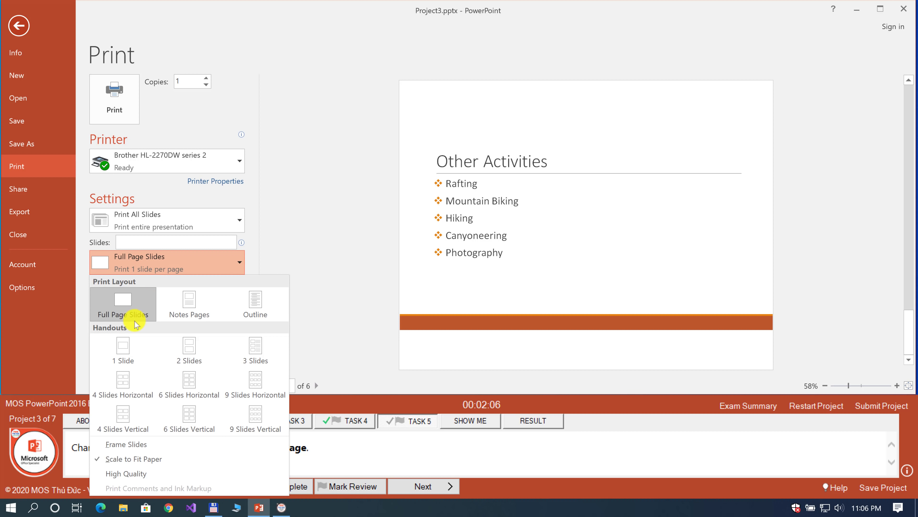
pyautogui.click(254, 356)
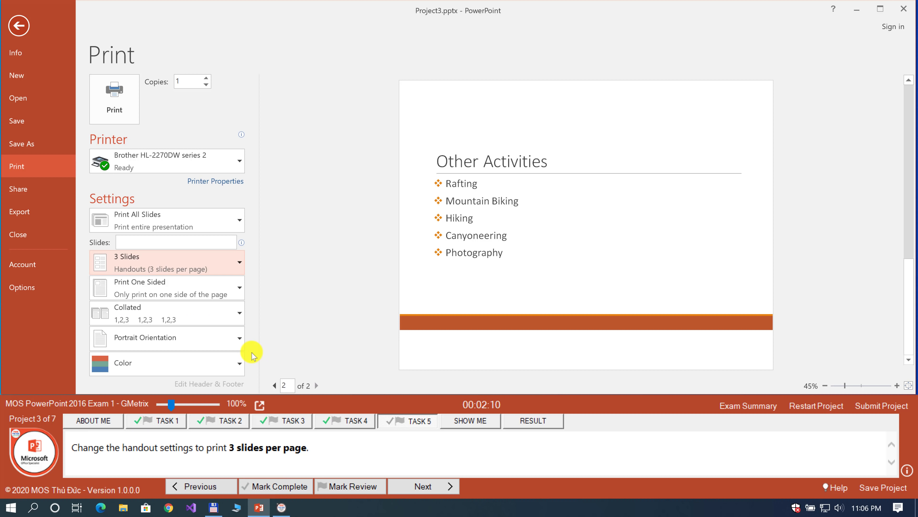
pyautogui.click(19, 25)
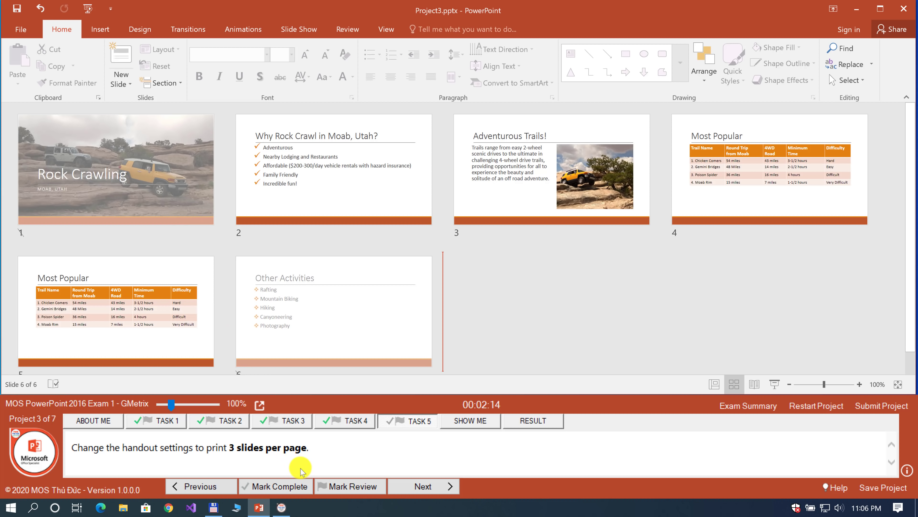
# Complete the handout task, submit Project 3 saving its changes, and continue to Project 4
pyautogui.click(300, 485)
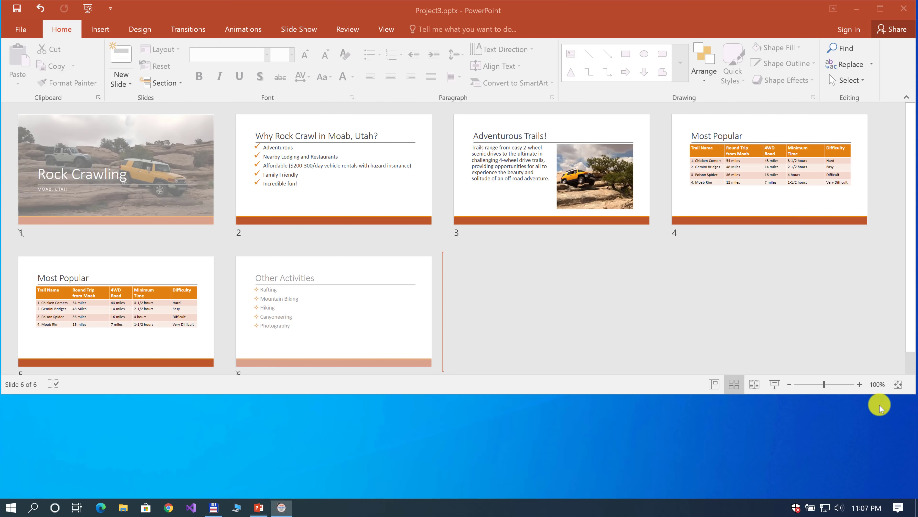
pyautogui.click(878, 406)
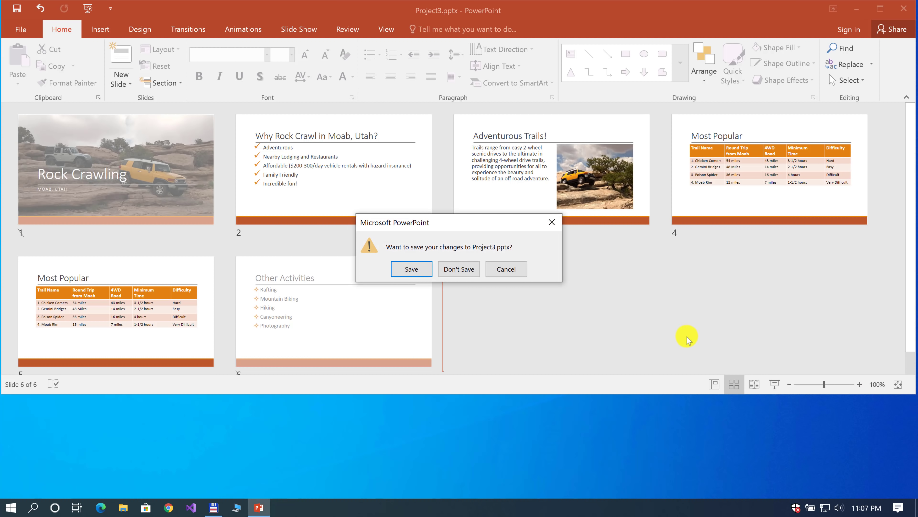
pyautogui.click(408, 270)
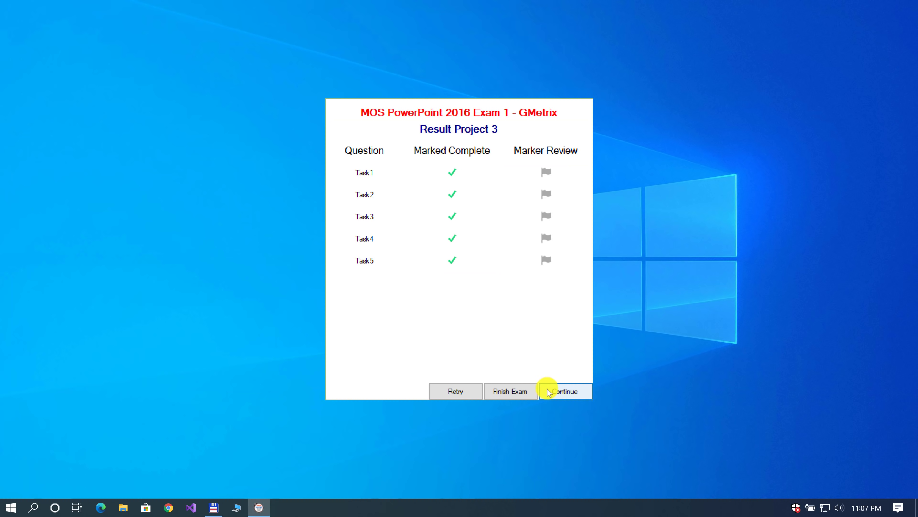
pyautogui.click(562, 391)
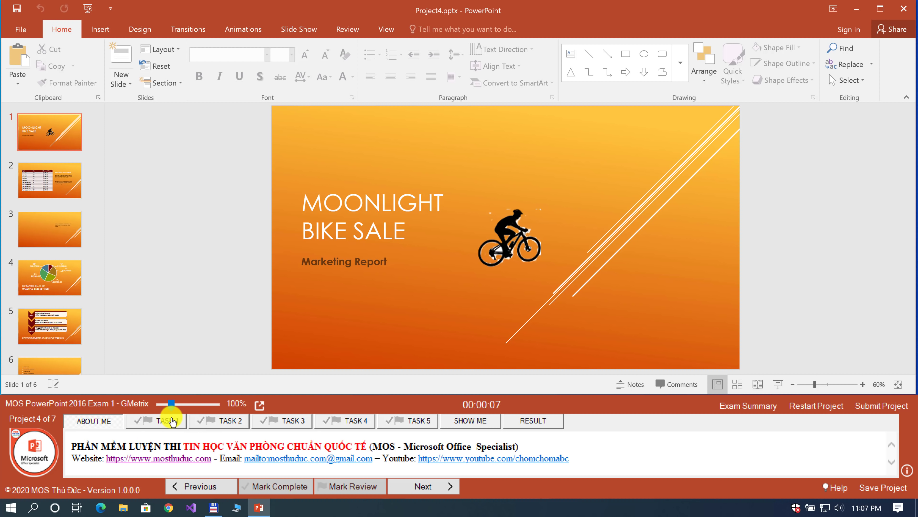
# Review Task 1's oval requirements, then select the title slide and show the Insert commands
pyautogui.click(170, 420)
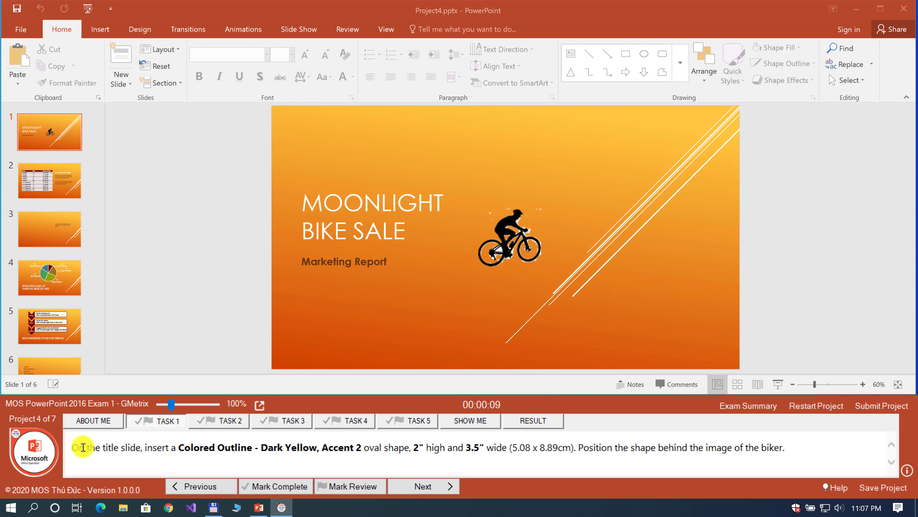
pyautogui.moveTo(82, 448); pyautogui.dragTo(169, 447)
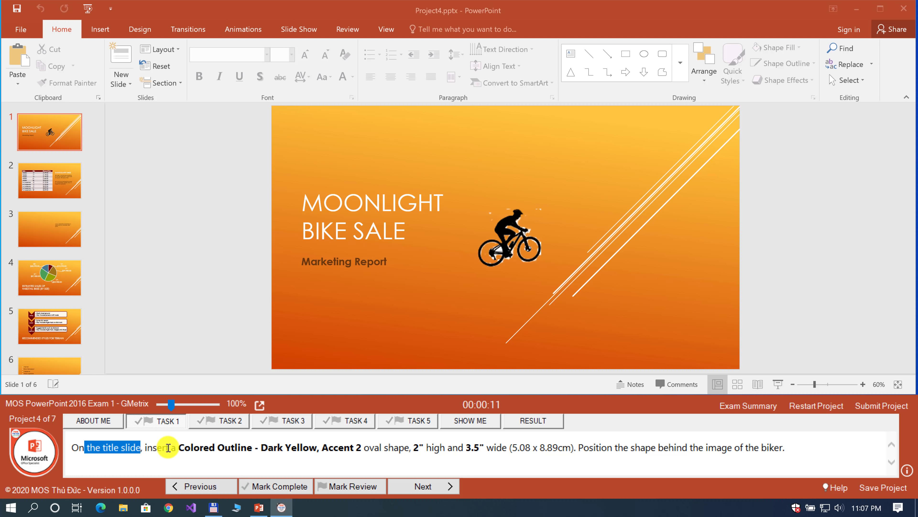
pyautogui.click(169, 447)
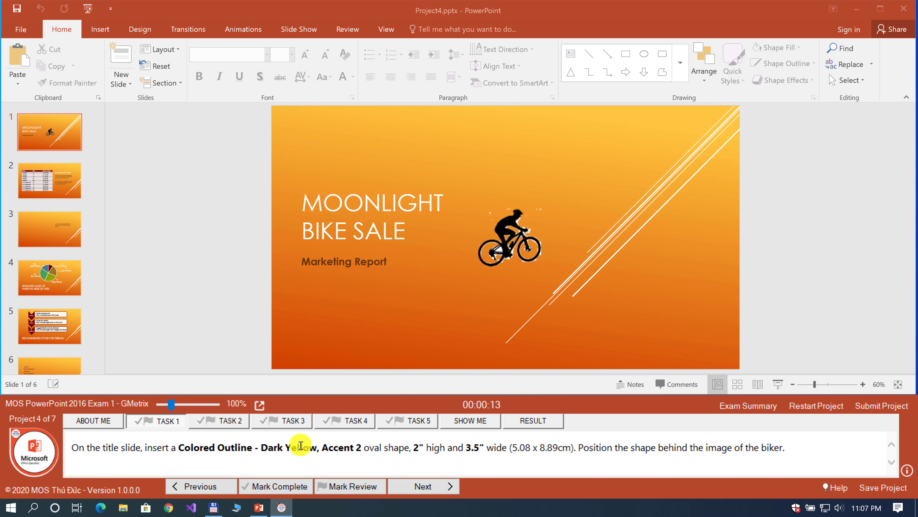
pyautogui.moveTo(367, 449); pyautogui.dragTo(383, 449)
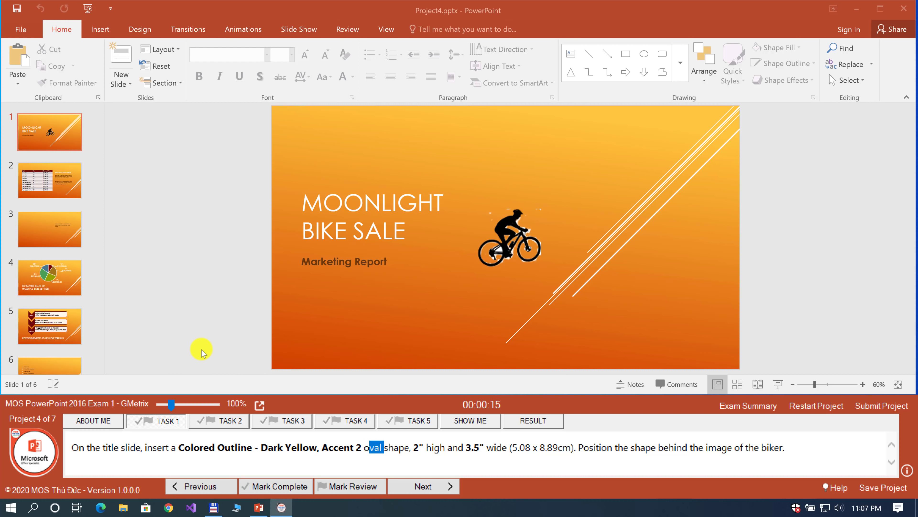
pyautogui.click(50, 132)
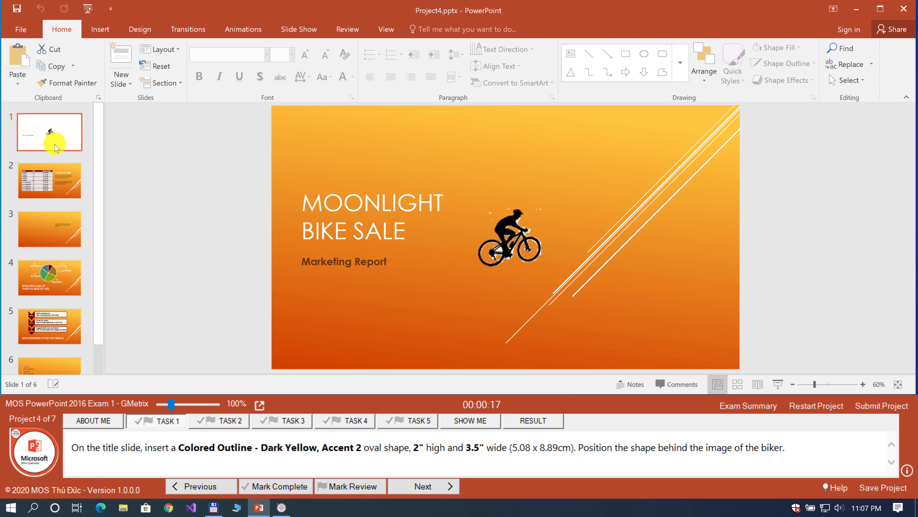
pyautogui.click(100, 29)
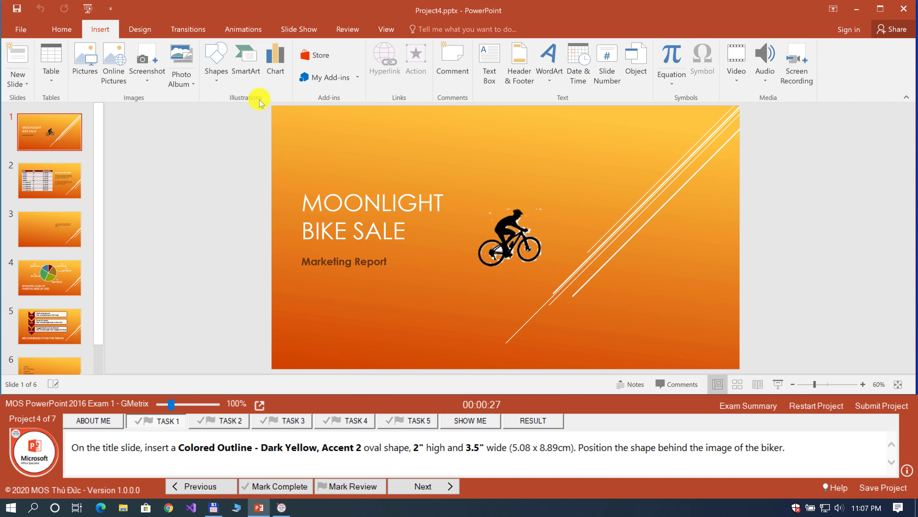
# Draw an oval on the title slide and size it 2" high by 3.5" wide
pyautogui.click(216, 80)
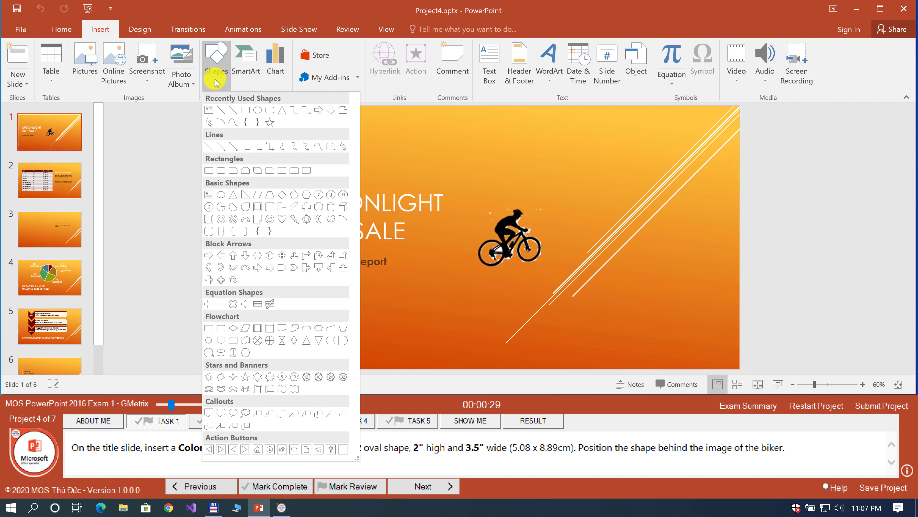
pyautogui.click(256, 110)
pyautogui.moveTo(358, 137); pyautogui.dragTo(488, 209)
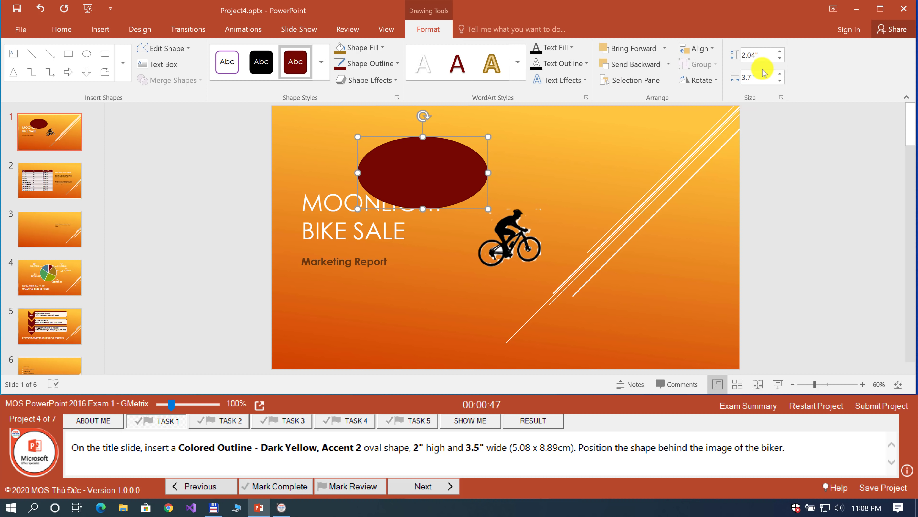
pyautogui.click(778, 61)
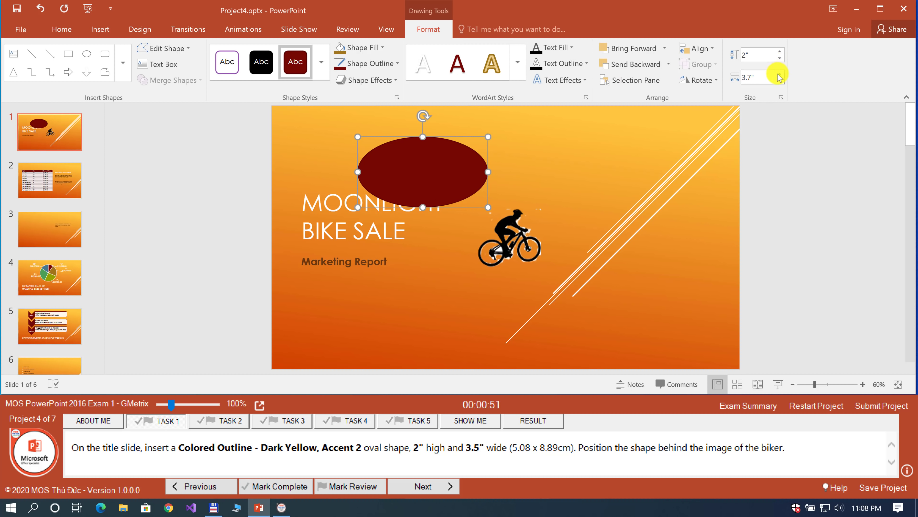
pyautogui.click(780, 81)
pyautogui.click(780, 80)
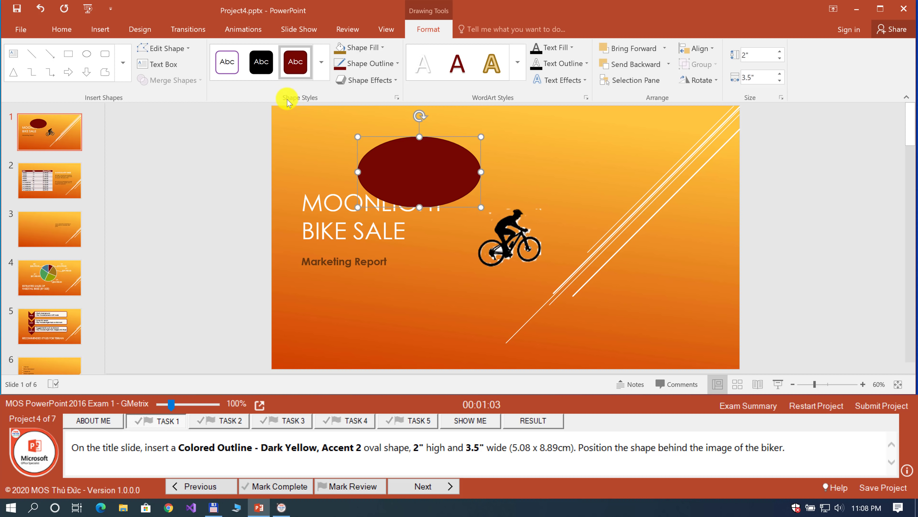
# Style the oval Colored Outline - Dark Yellow, Accent 2 and place it behind the biker image
pyautogui.click(322, 67)
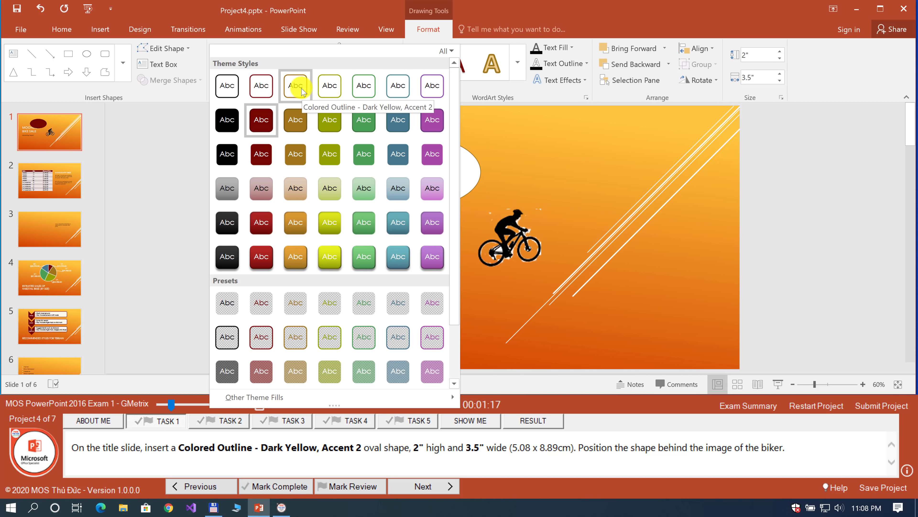
pyautogui.click(296, 86)
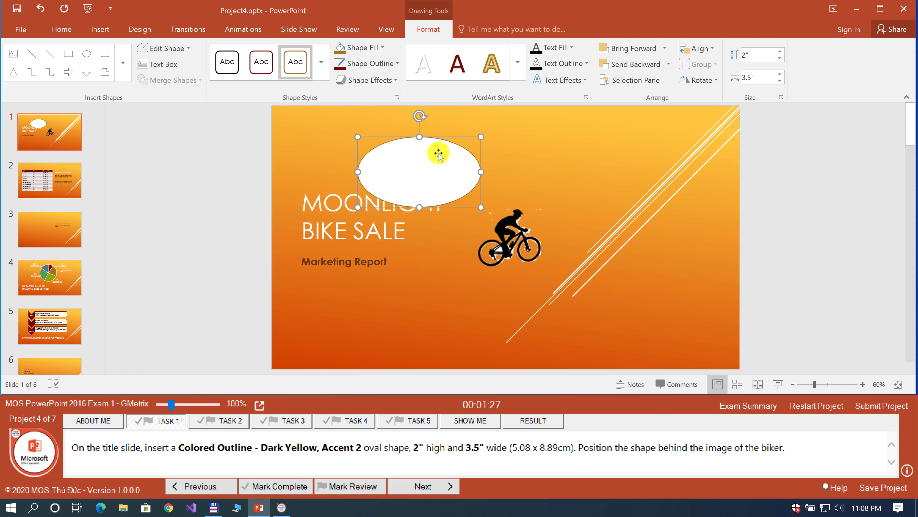
pyautogui.moveTo(412, 165); pyautogui.dragTo(502, 230)
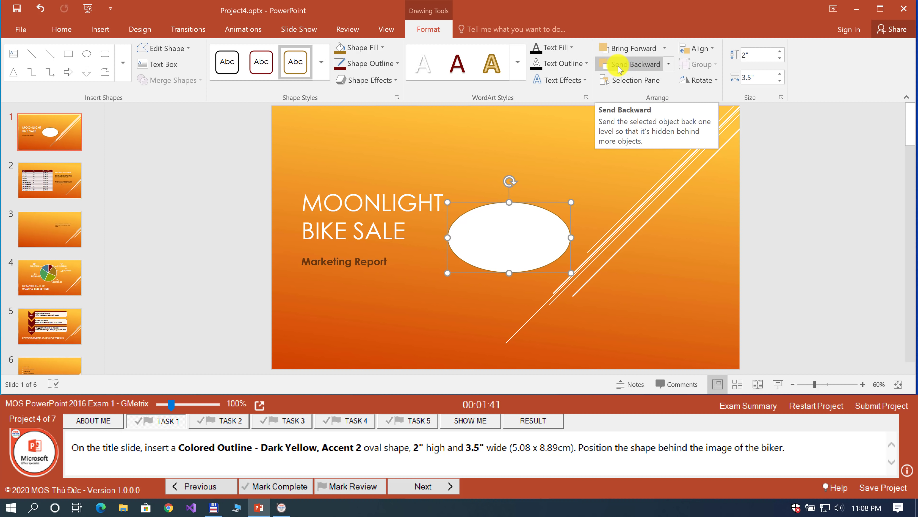
pyautogui.click(669, 67)
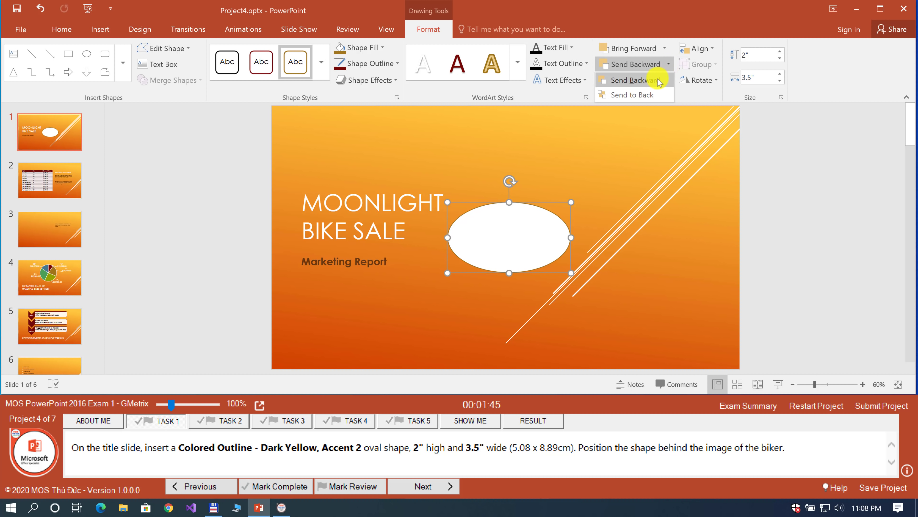
pyautogui.click(632, 86)
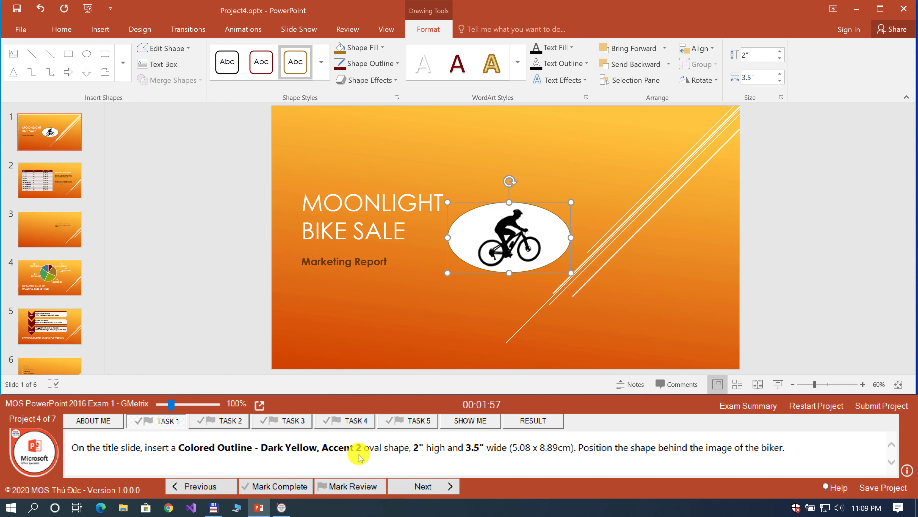
# Mark the oval task complete and read Task 2, copying 'Touring Bikes' from its text
pyautogui.click(256, 486)
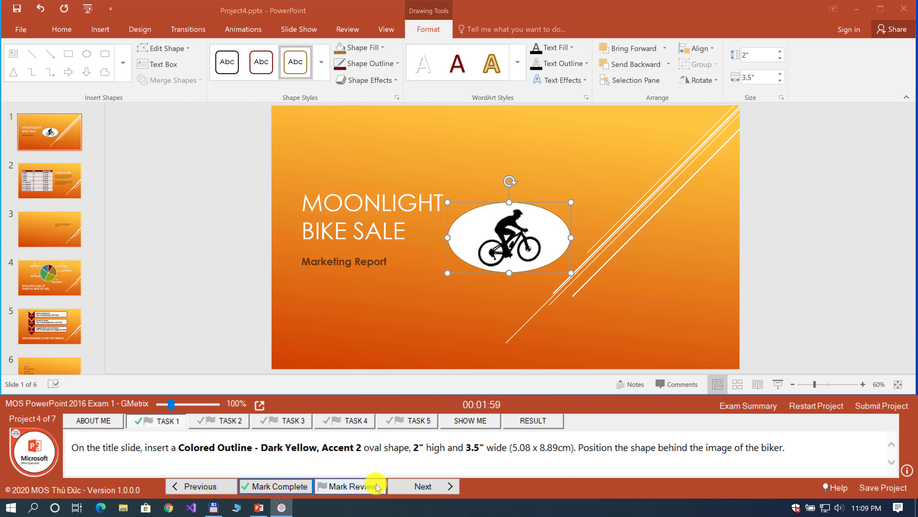
pyautogui.click(405, 485)
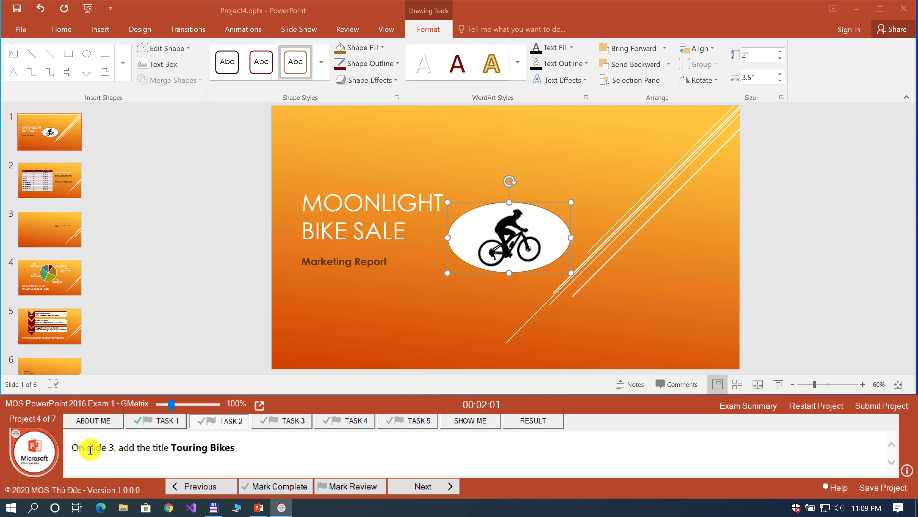
pyautogui.click(54, 232)
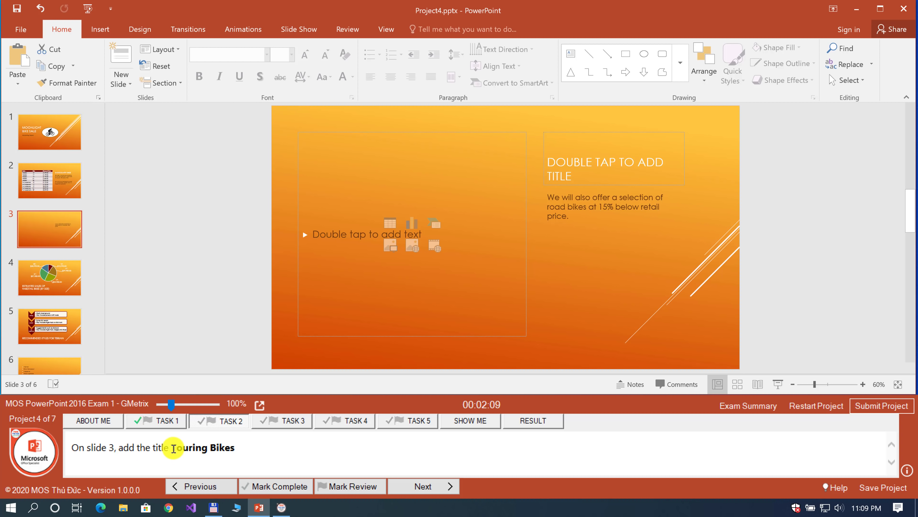
pyautogui.moveTo(173, 448); pyautogui.dragTo(223, 450)
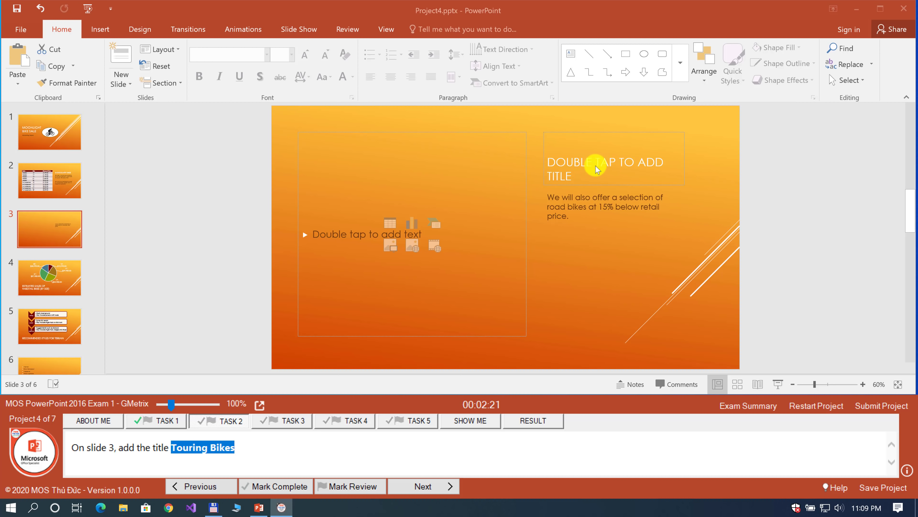
# Try pasting Touring Bikes into the slide 3 title, undoing to leave the placeholder empty
pyautogui.click(577, 168)
pyautogui.click(575, 168)
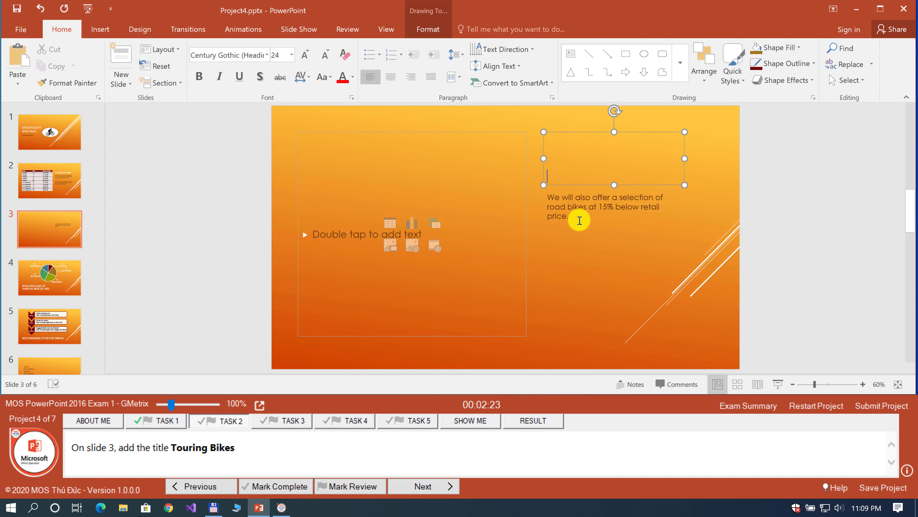
pyautogui.click(718, 235)
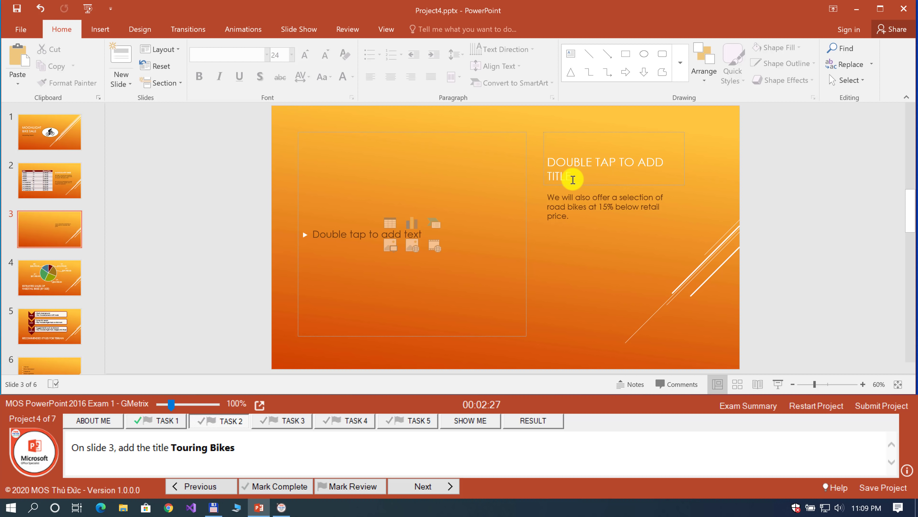
pyautogui.click(574, 178)
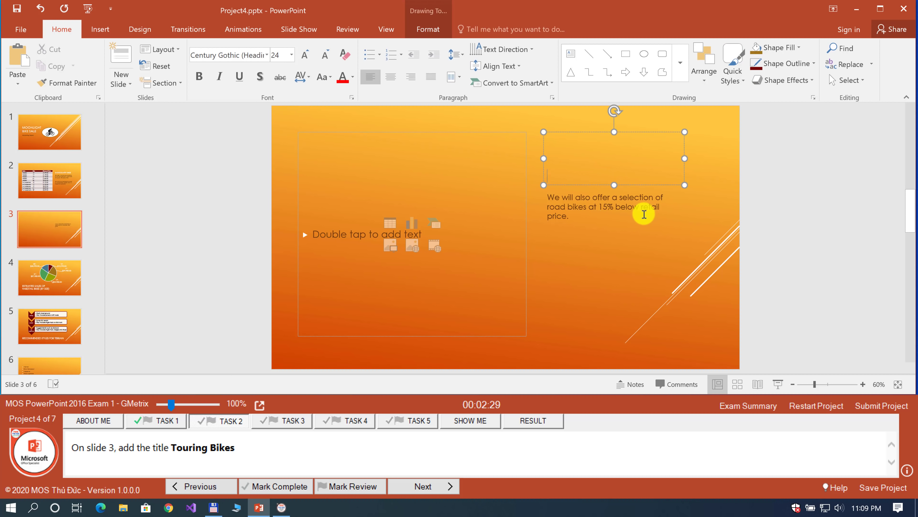
pyautogui.write('TOURING BIKES')
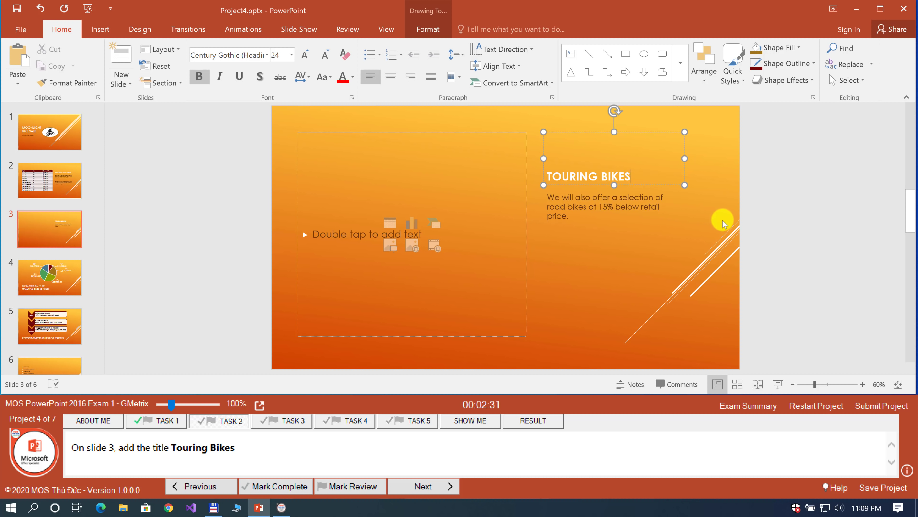
pyautogui.click(723, 221)
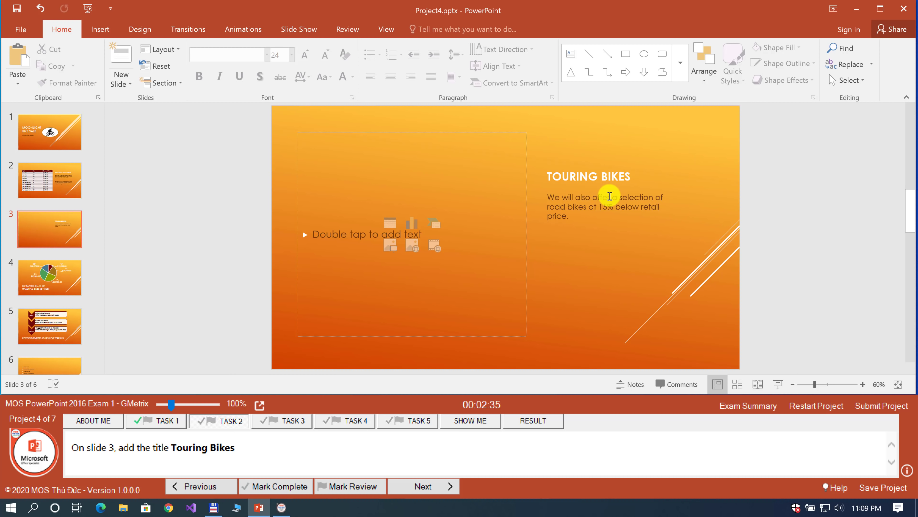
pyautogui.hotkey('ctrl', 'z')
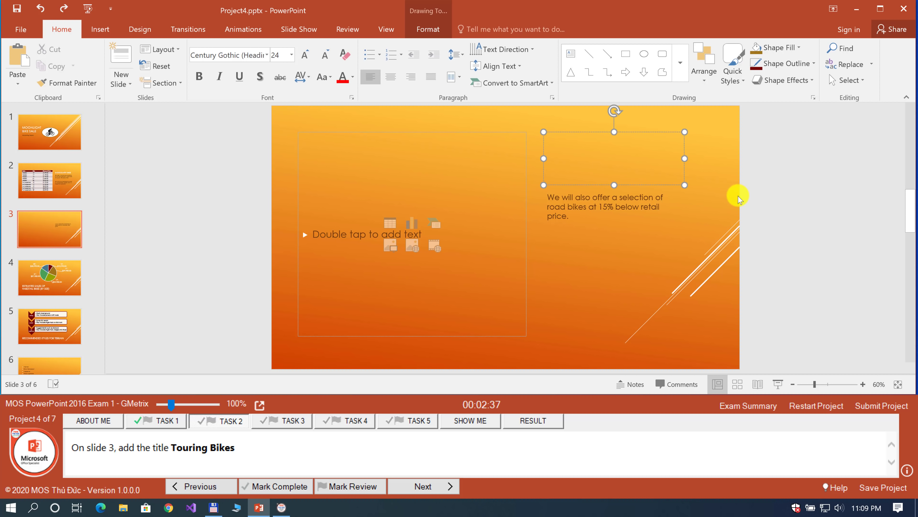
pyautogui.click(737, 199)
pyautogui.click(583, 170)
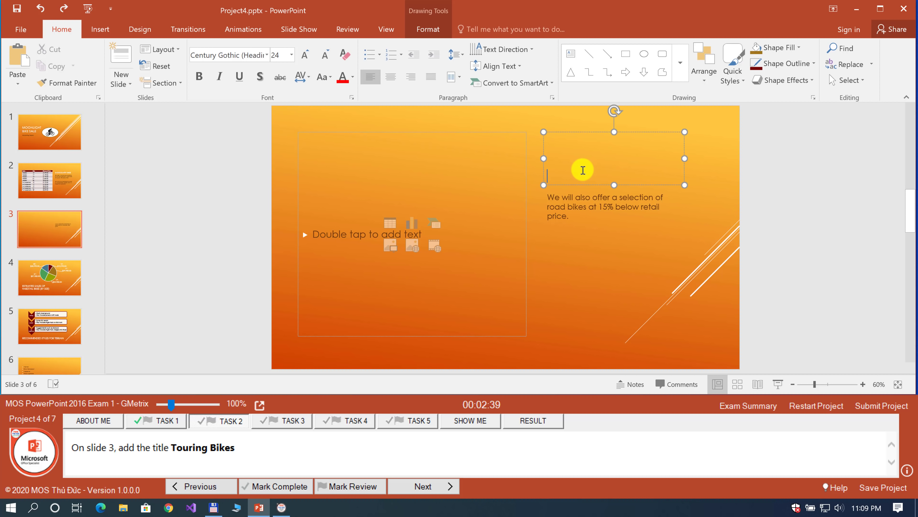
pyautogui.write('TOURING BIKES')
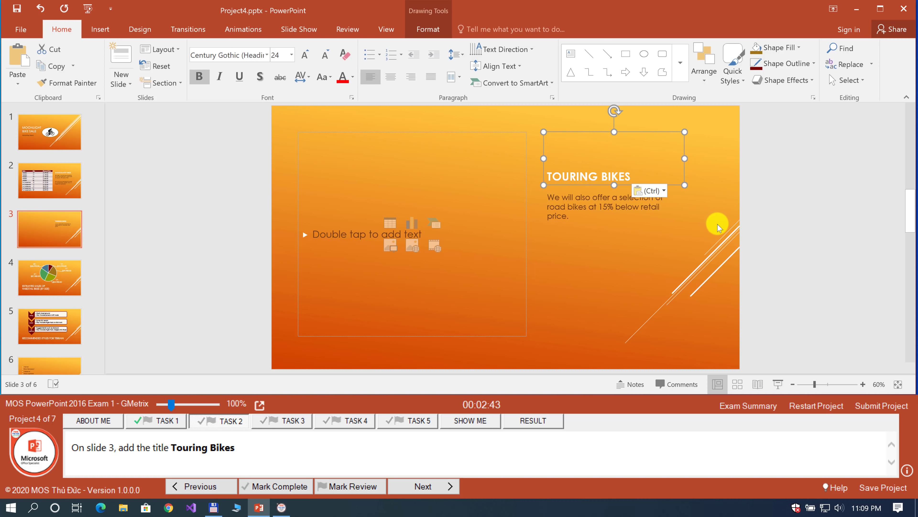
pyautogui.click(717, 224)
pyautogui.hotkey('ctrl', 'z')
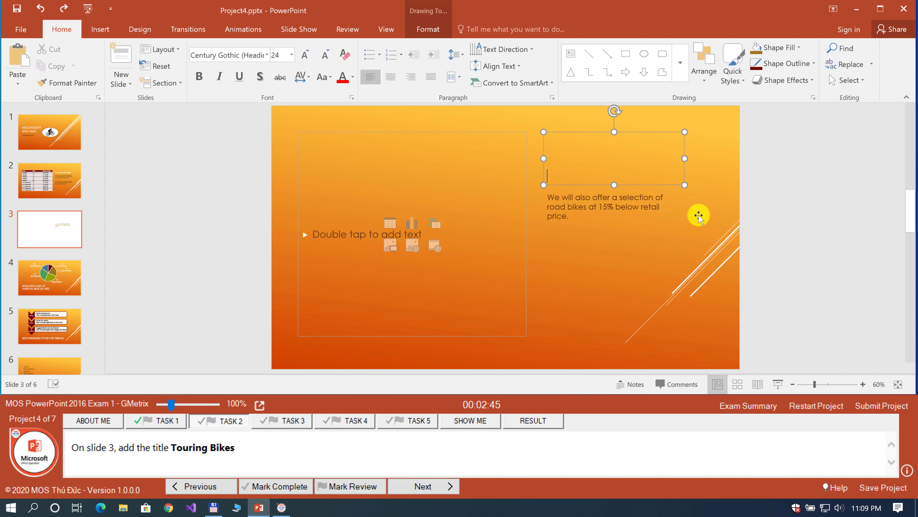
# Paste the slide 3 title with Keep Text Only, then mark Task 2 complete and advance
pyautogui.rightClick(578, 177)
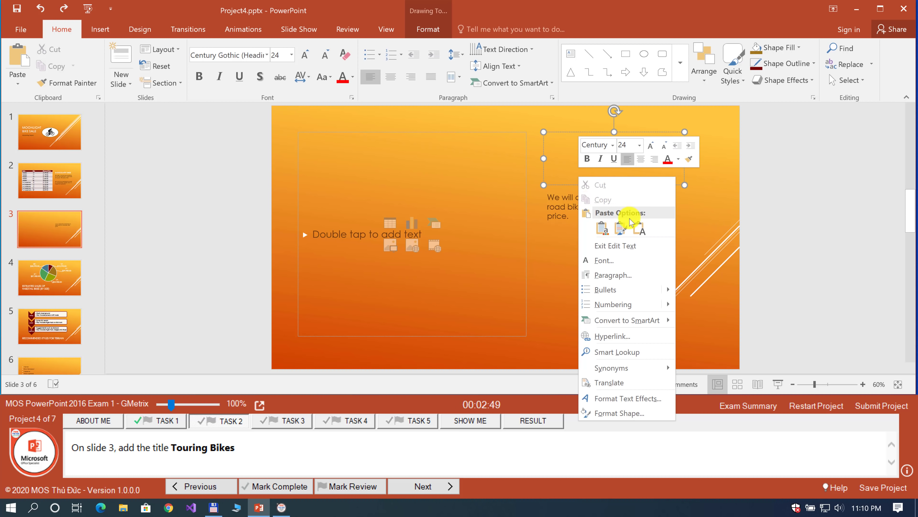
pyautogui.click(638, 228)
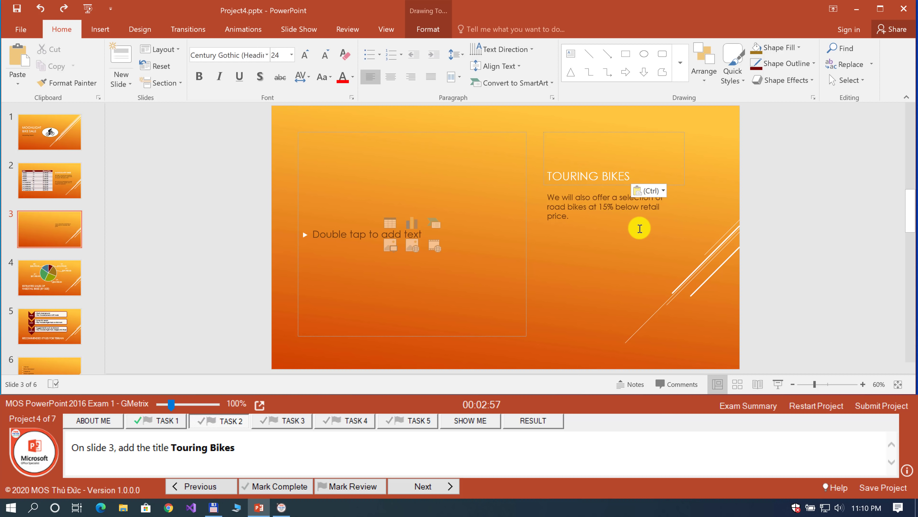
pyautogui.click(722, 218)
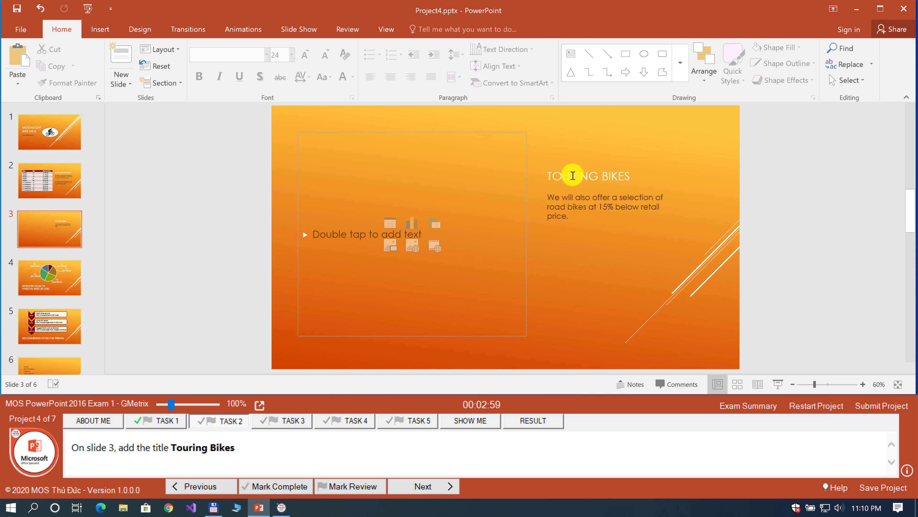
pyautogui.click(281, 486)
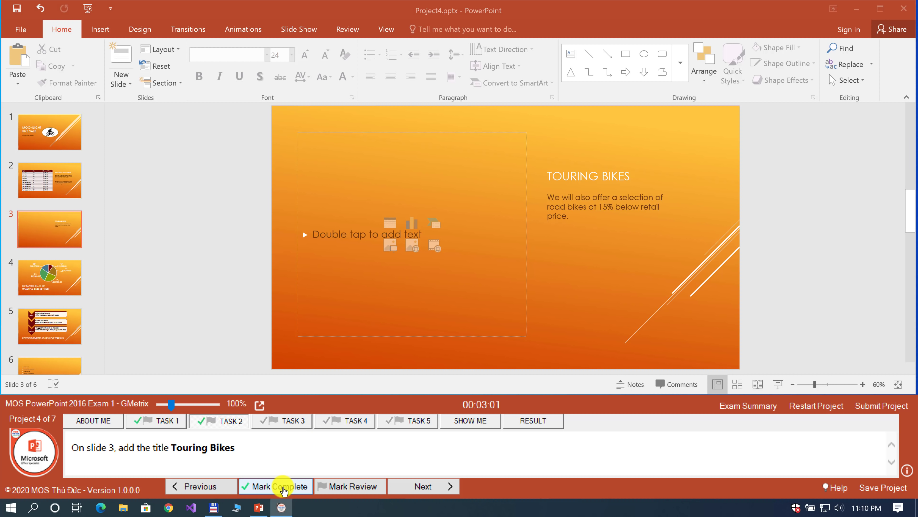
pyautogui.click(418, 486)
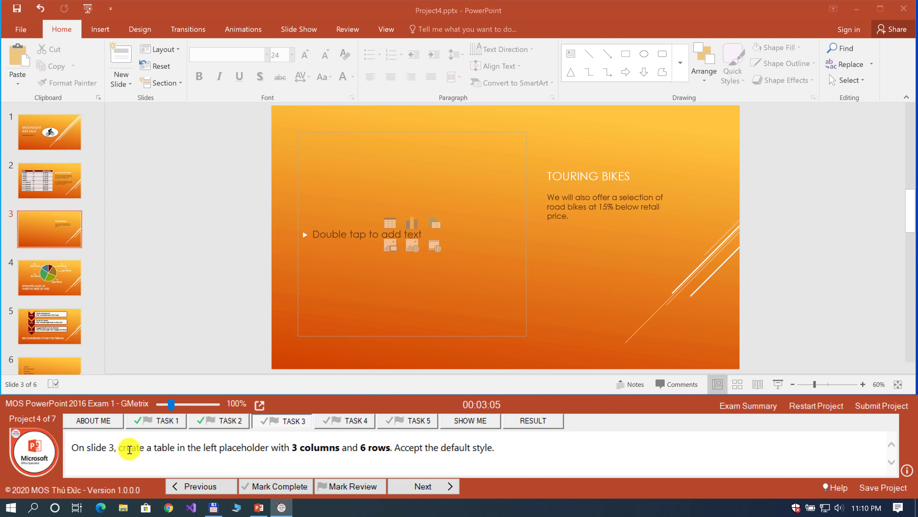
# Insert a 3-column, 6-row table in the default style into slide 3's left placeholder
pyautogui.doubleClick(168, 447)
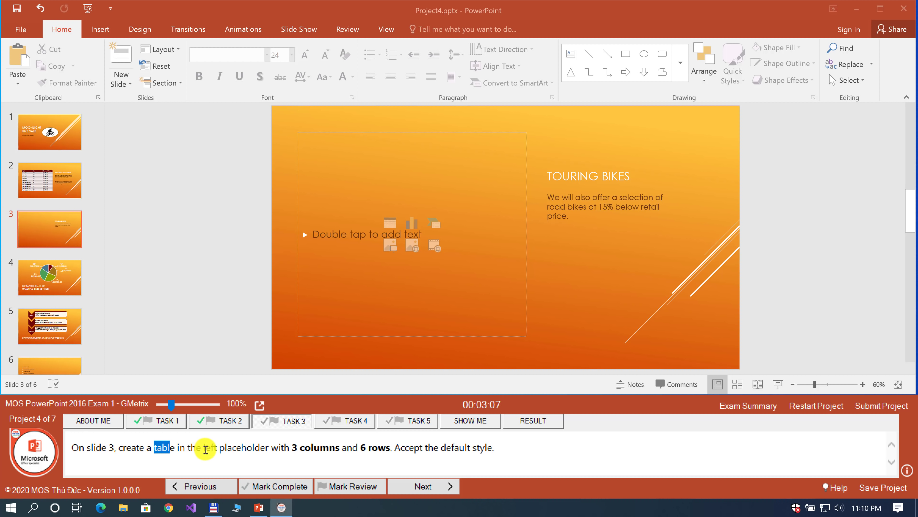
pyautogui.moveTo(205, 448); pyautogui.dragTo(358, 447)
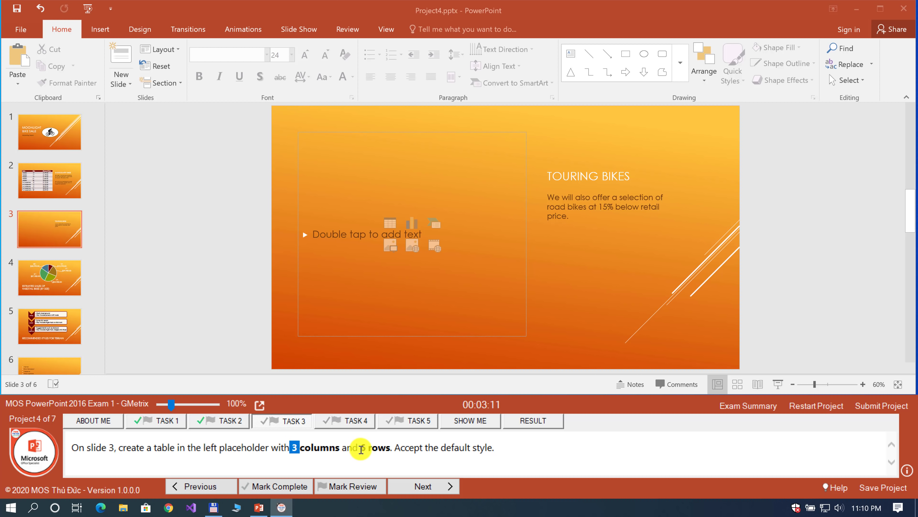
pyautogui.click(365, 447)
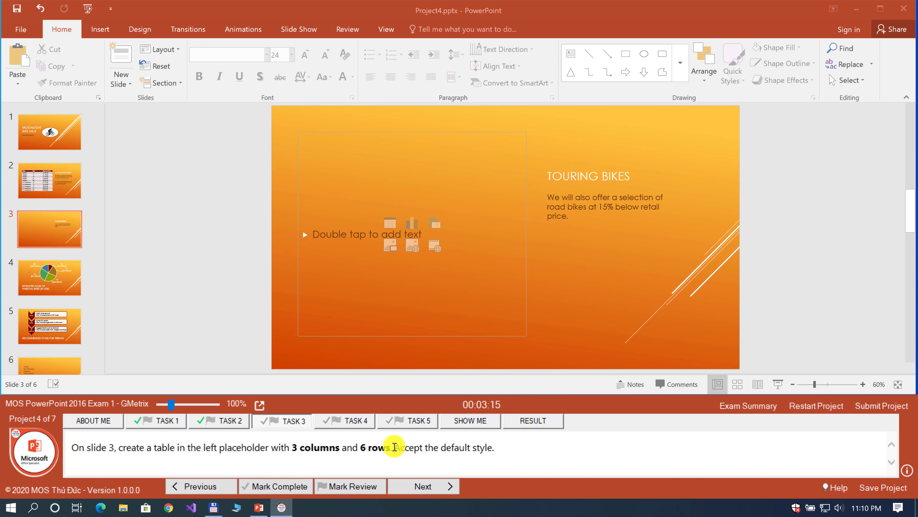
pyautogui.moveTo(395, 448); pyautogui.dragTo(479, 448)
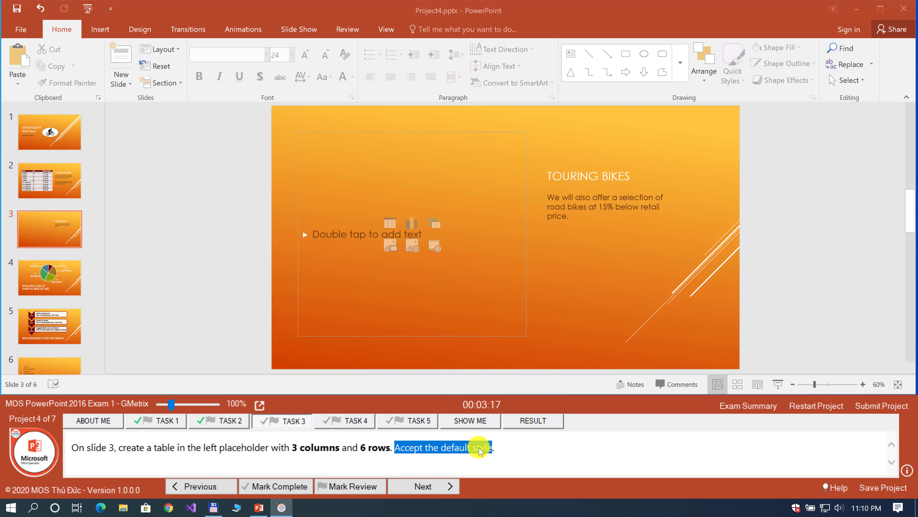
pyautogui.click(274, 266)
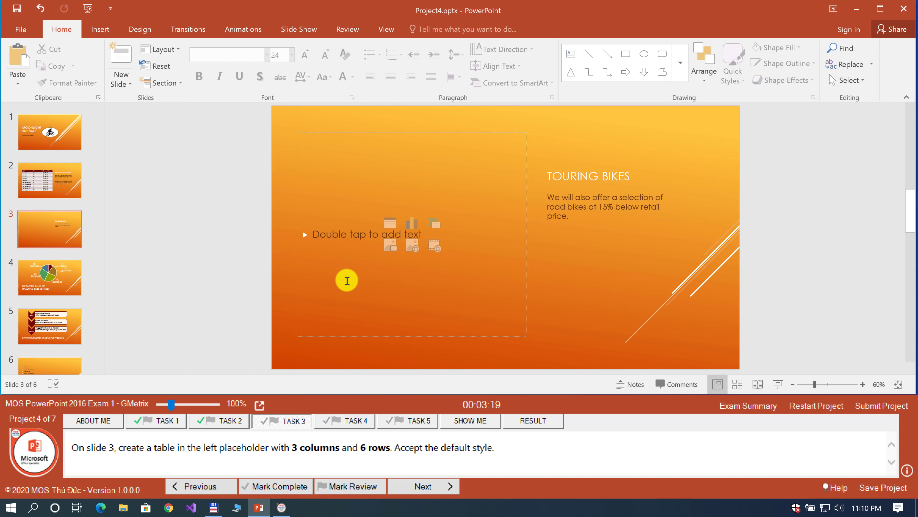
pyautogui.click(387, 223)
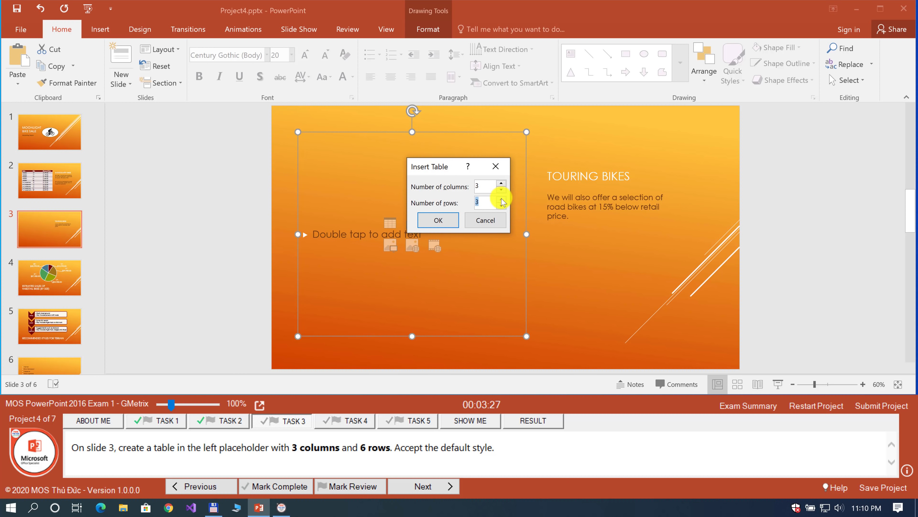
pyautogui.click(443, 220)
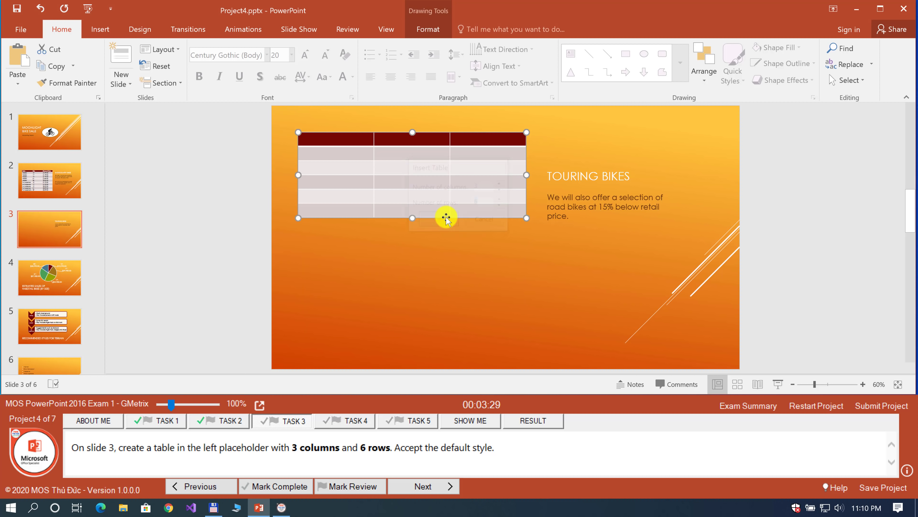
pyautogui.click(396, 449)
pyautogui.moveTo(395, 448); pyautogui.dragTo(491, 450)
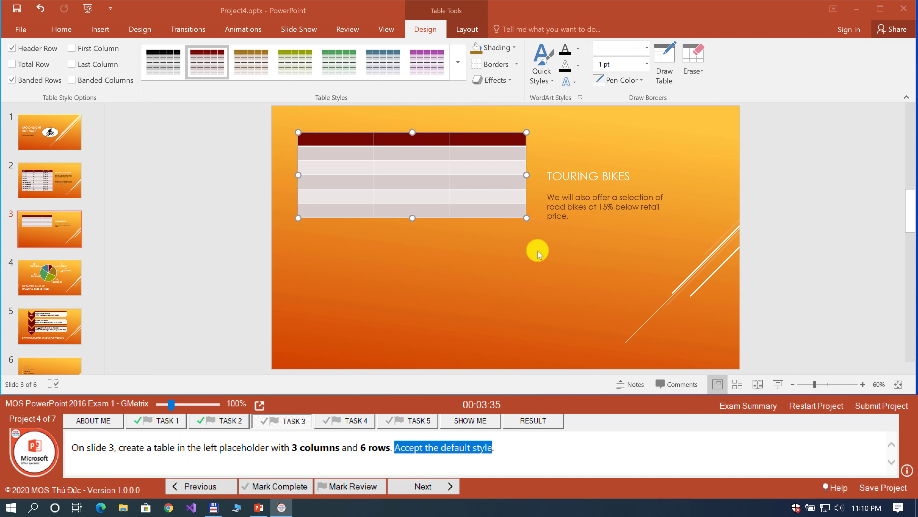
pyautogui.click(428, 306)
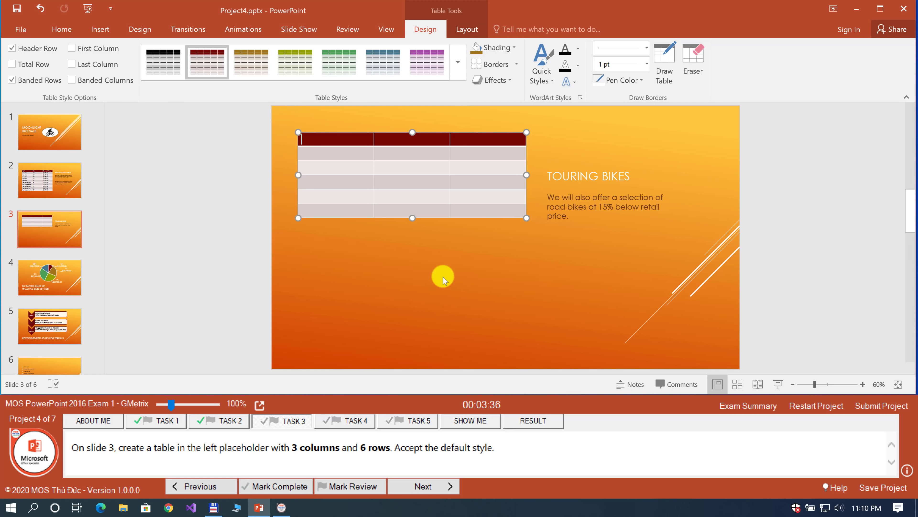
pyautogui.click(428, 300)
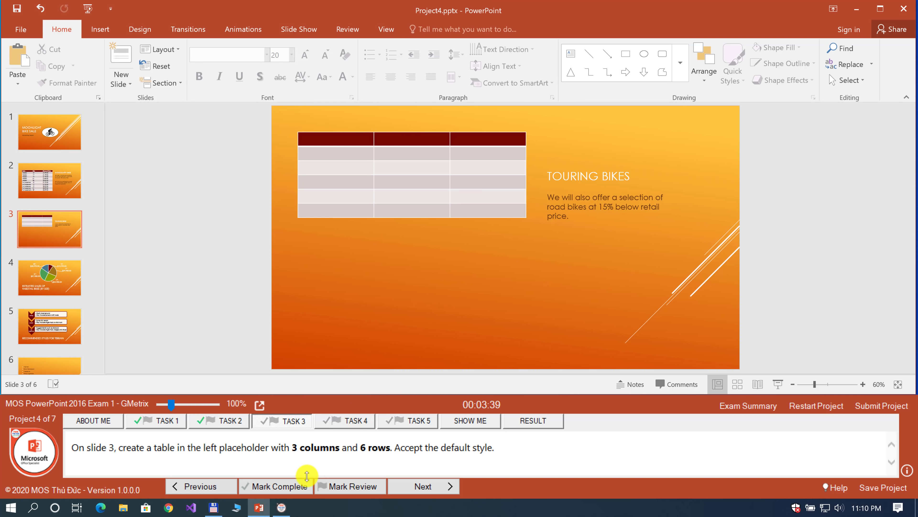
# Mark Task 3 complete and read Task 4's custom show requirements for slides 1, 2, 4 and 6
pyautogui.click(289, 486)
pyautogui.click(412, 486)
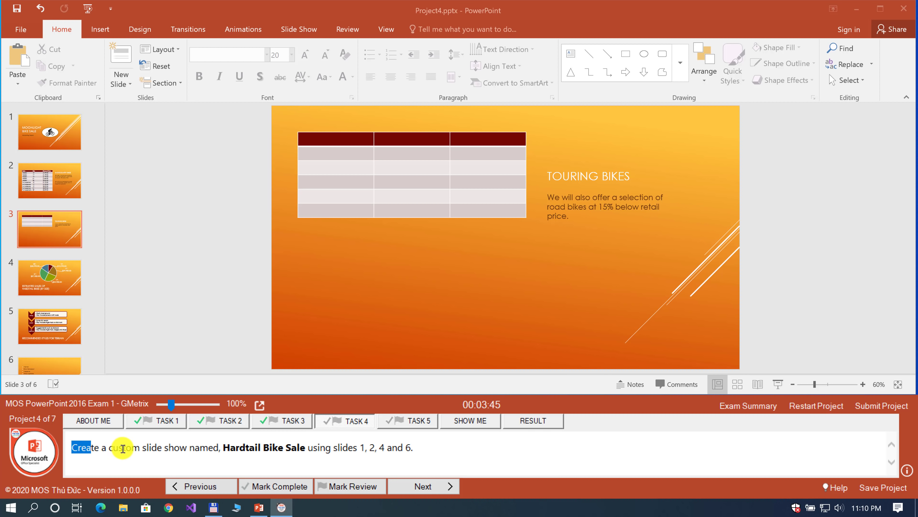
pyautogui.moveTo(72, 449); pyautogui.dragTo(106, 448)
pyautogui.doubleClick(139, 449)
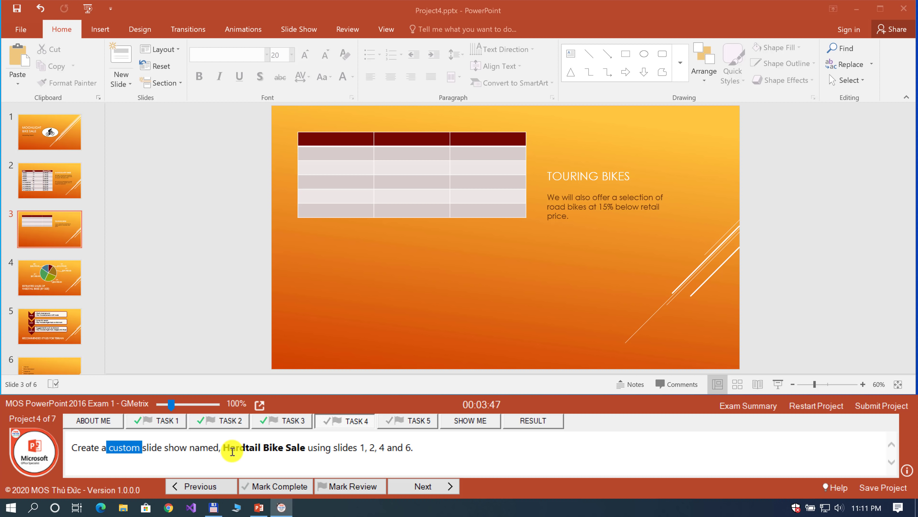
pyautogui.click(273, 439)
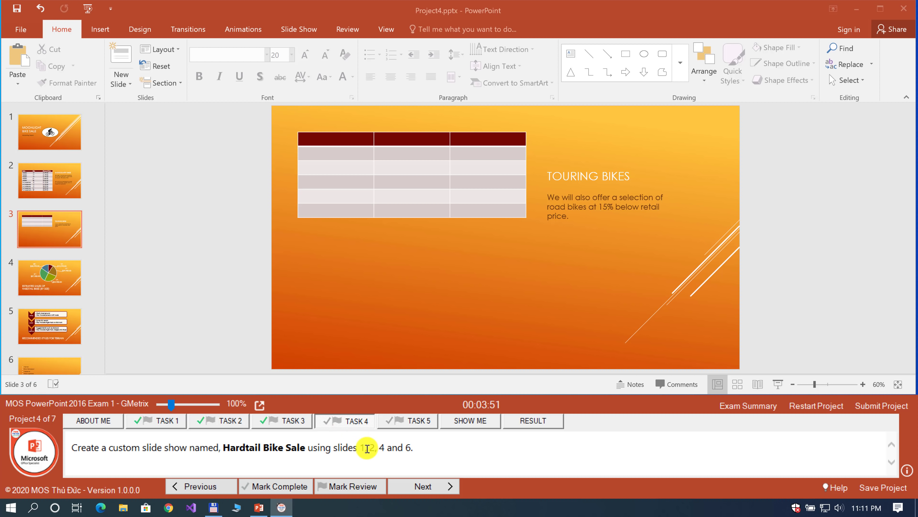
pyautogui.moveTo(361, 448); pyautogui.dragTo(414, 449)
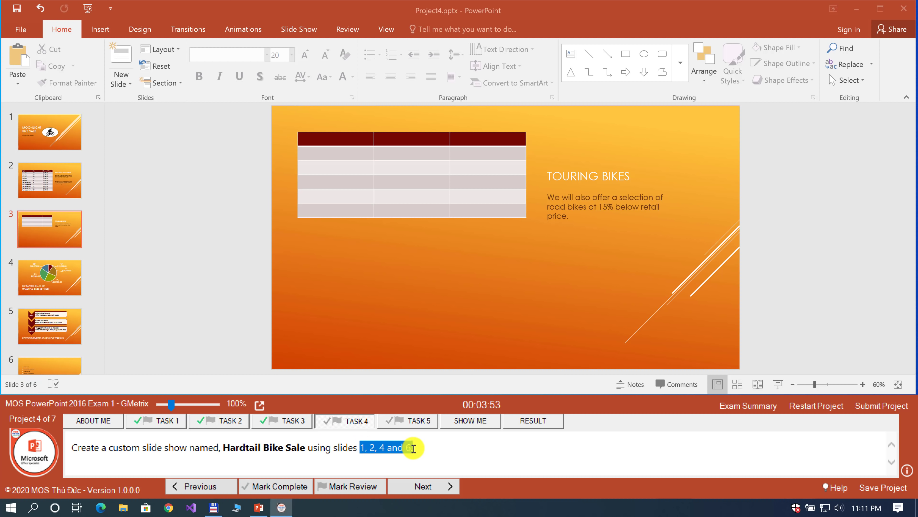
pyautogui.click(387, 452)
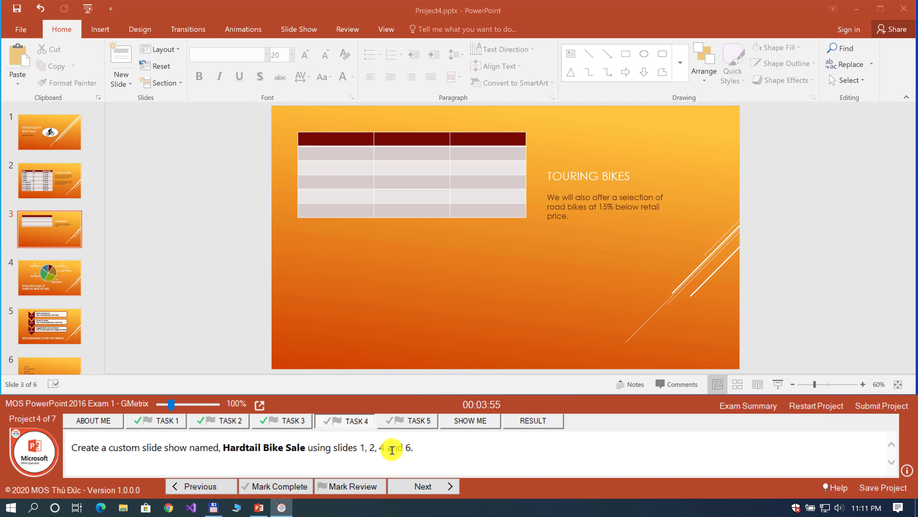
# Open Custom Shows from the Slide Show ribbon and start a new custom show
pyautogui.click(290, 32)
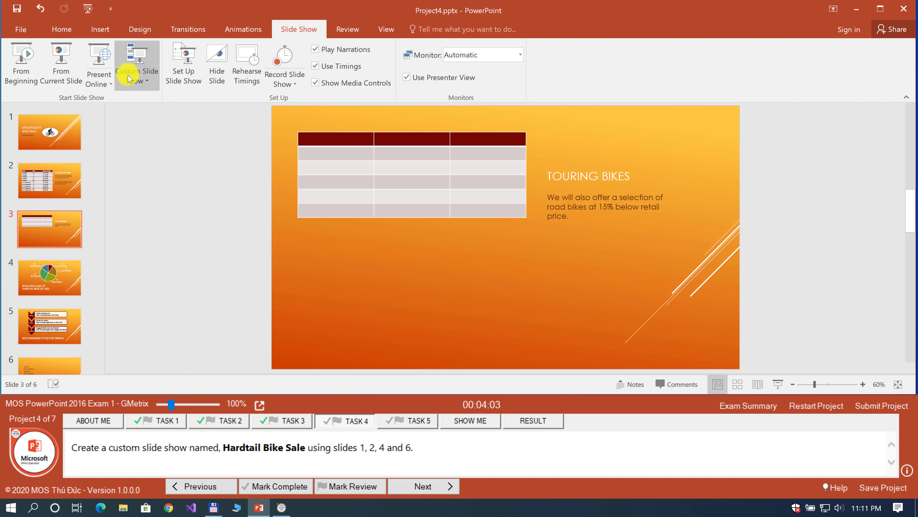
pyautogui.click(145, 82)
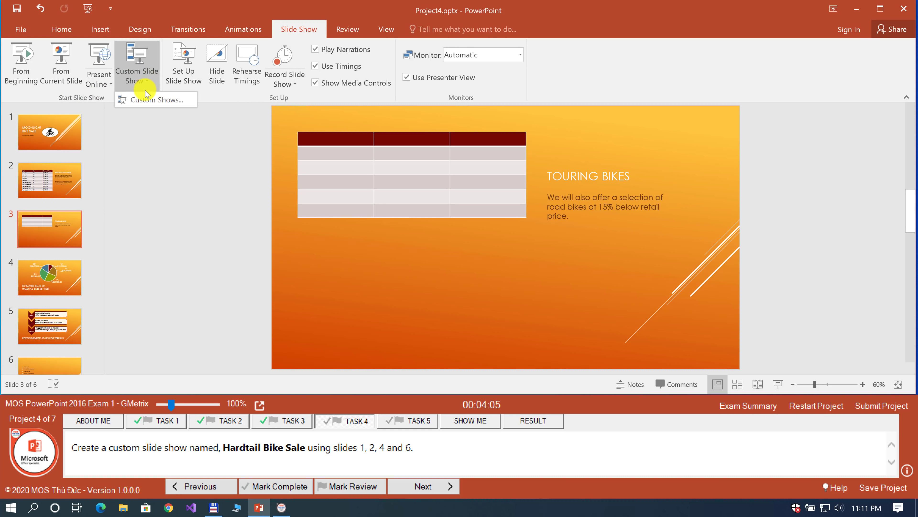
pyautogui.click(154, 102)
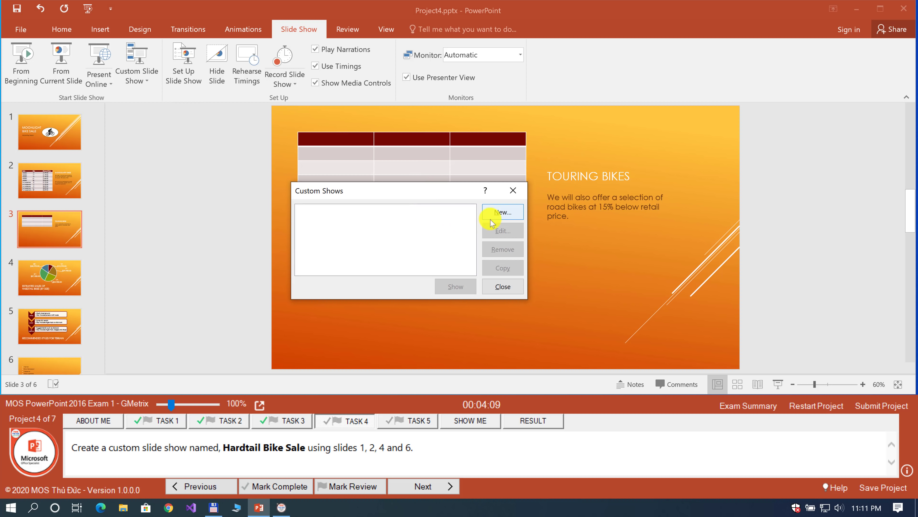
pyautogui.click(511, 197)
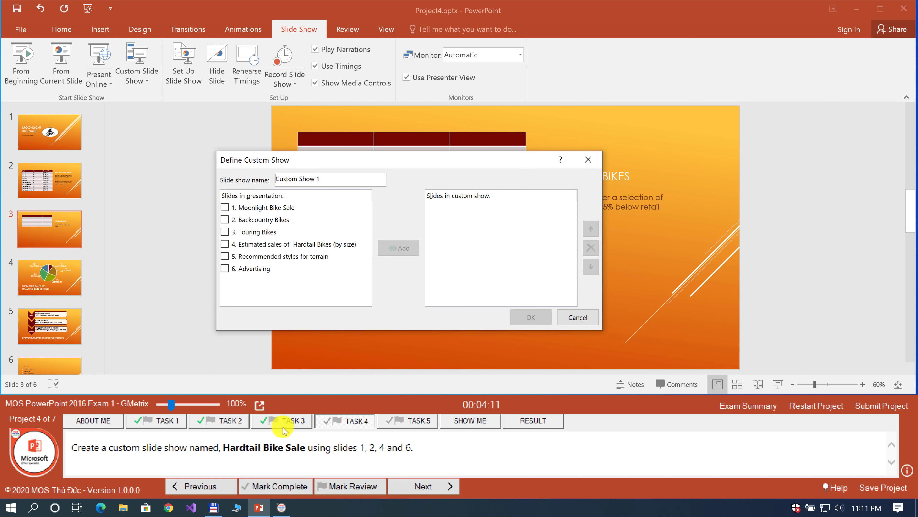
# Name the new custom show Hardtail Bike Sale
pyautogui.click(246, 447)
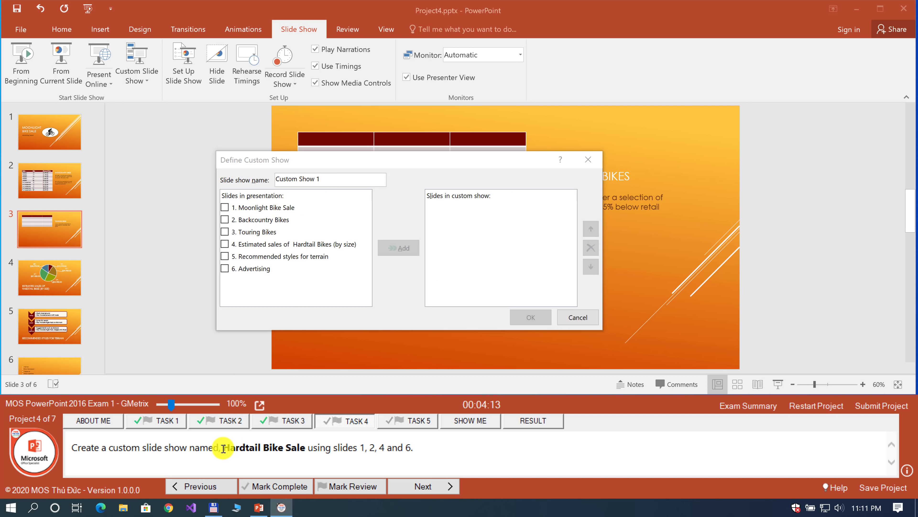
pyautogui.moveTo(223, 448); pyautogui.dragTo(297, 446)
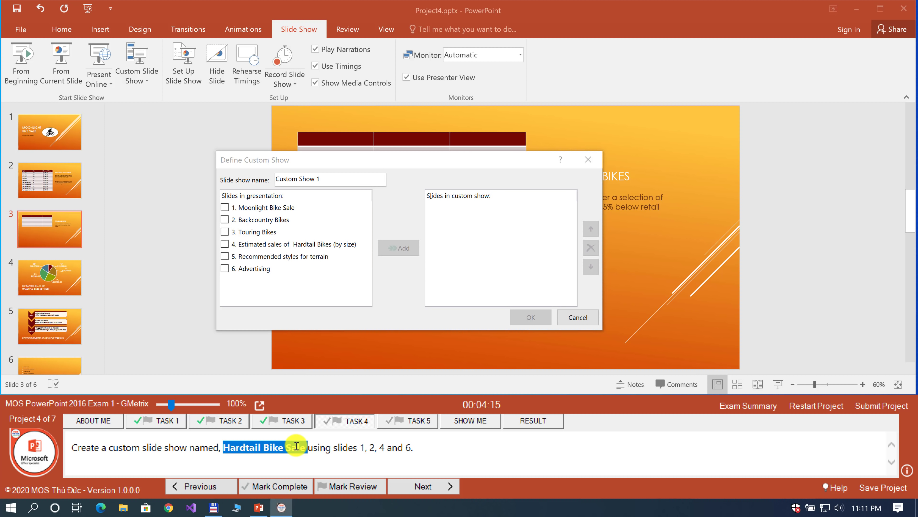
pyautogui.click(327, 182)
pyautogui.write('Hardtail Bike Sale')
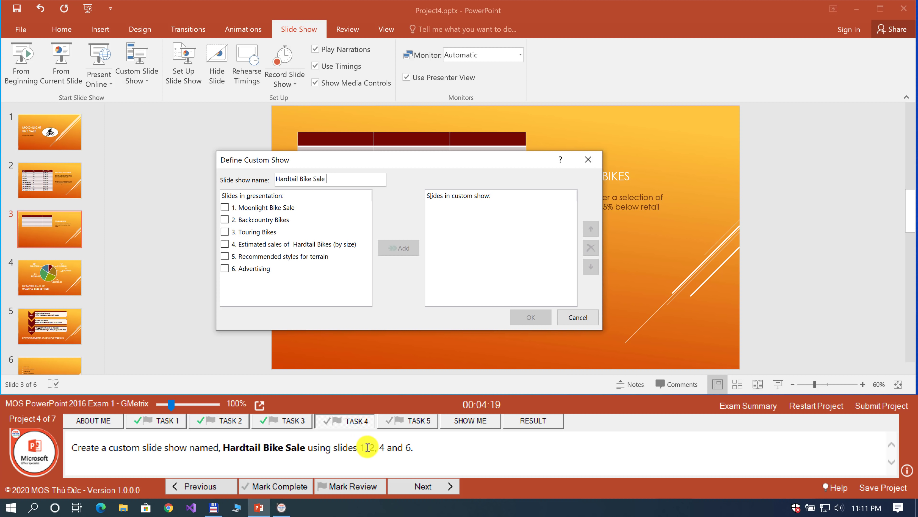
# Add slides 1, 2, 4 and 6 to the show, confirm it, and close Custom Shows
pyautogui.moveTo(360, 449); pyautogui.dragTo(411, 448)
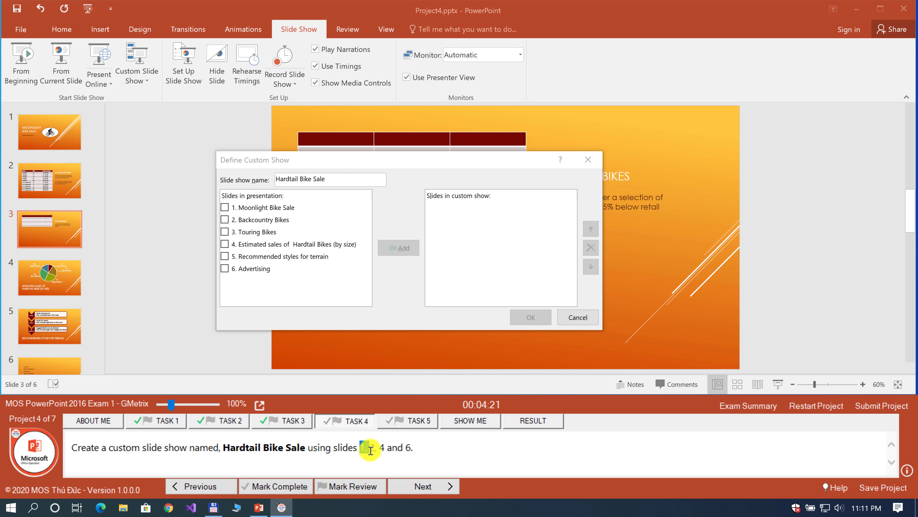
pyautogui.click(225, 207)
pyautogui.click(224, 219)
pyautogui.click(225, 244)
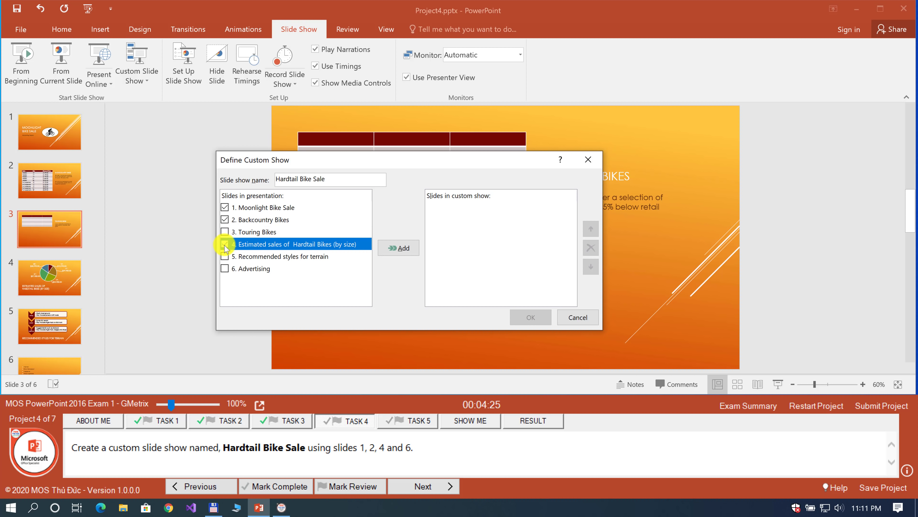
pyautogui.click(225, 268)
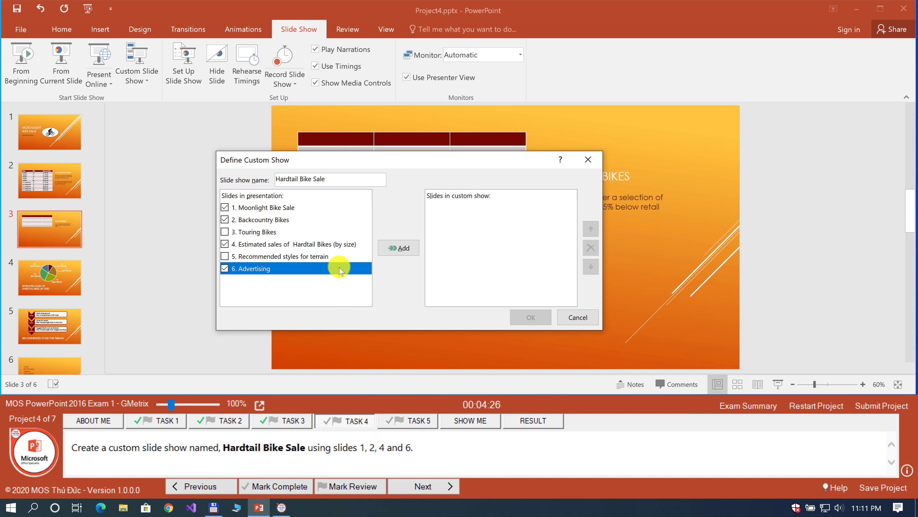
pyautogui.click(398, 248)
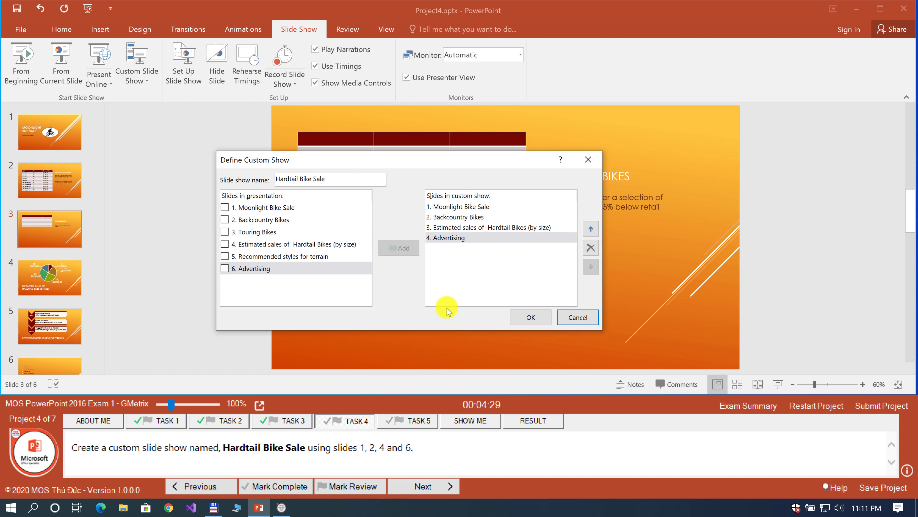
pyautogui.click(537, 321)
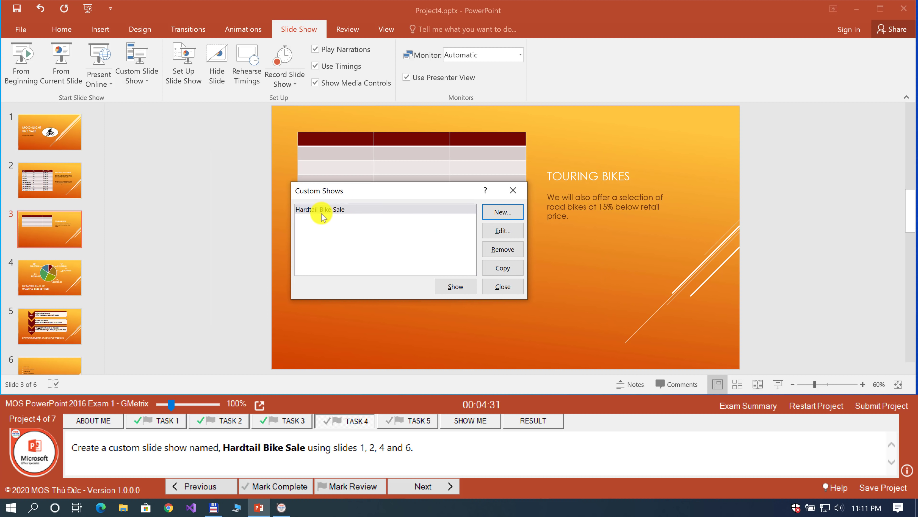
pyautogui.click(491, 291)
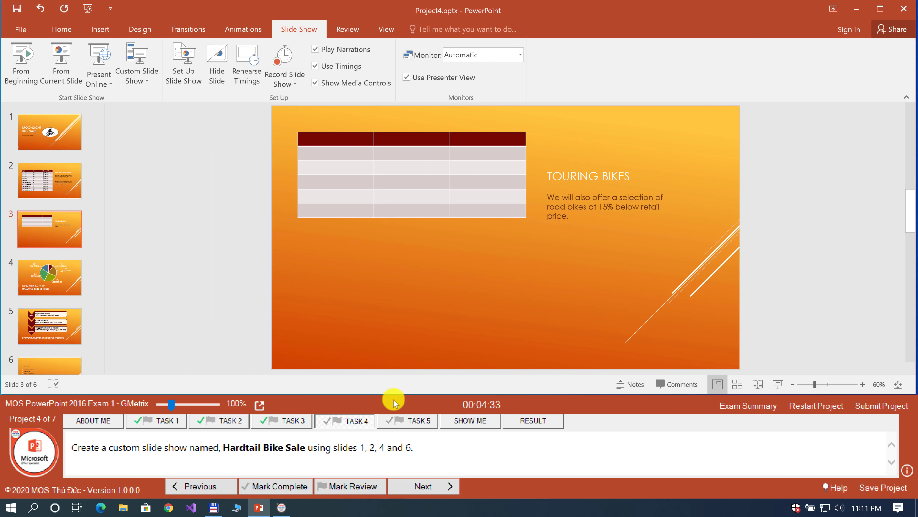
# Verify Hardtail Bike Sale appears in the custom show list and mark Task 4 complete
pyautogui.click(143, 78)
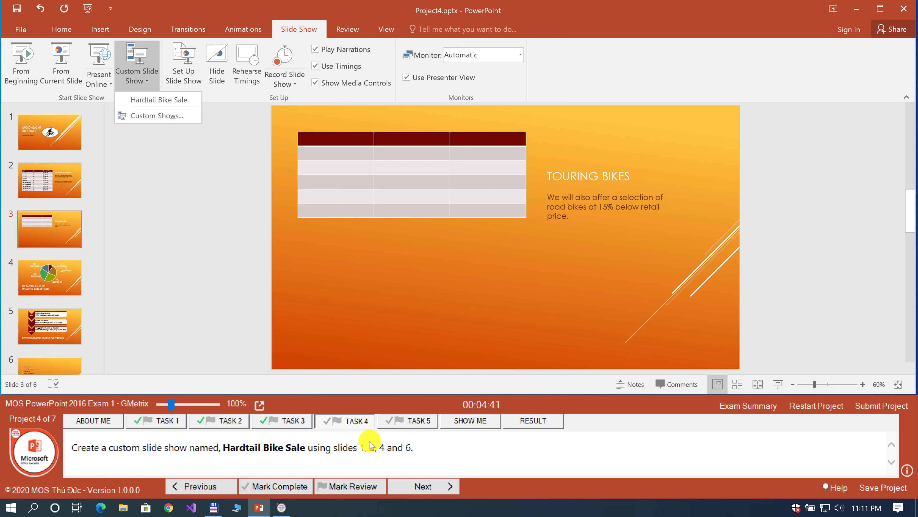
pyautogui.click(364, 446)
pyautogui.moveTo(362, 448); pyautogui.dragTo(405, 447)
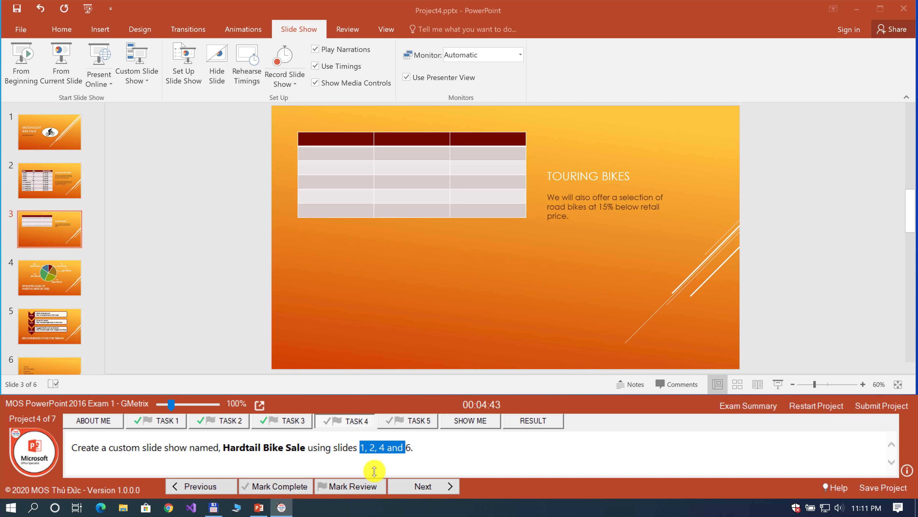
pyautogui.click(291, 486)
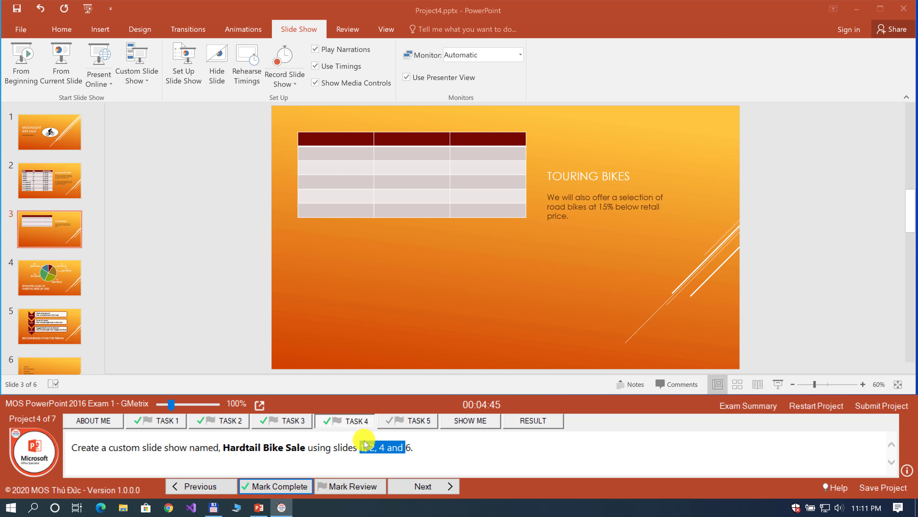
# Move to Task 5 and highlight Disable, timings, narrations and media controls in its text
pyautogui.click(413, 487)
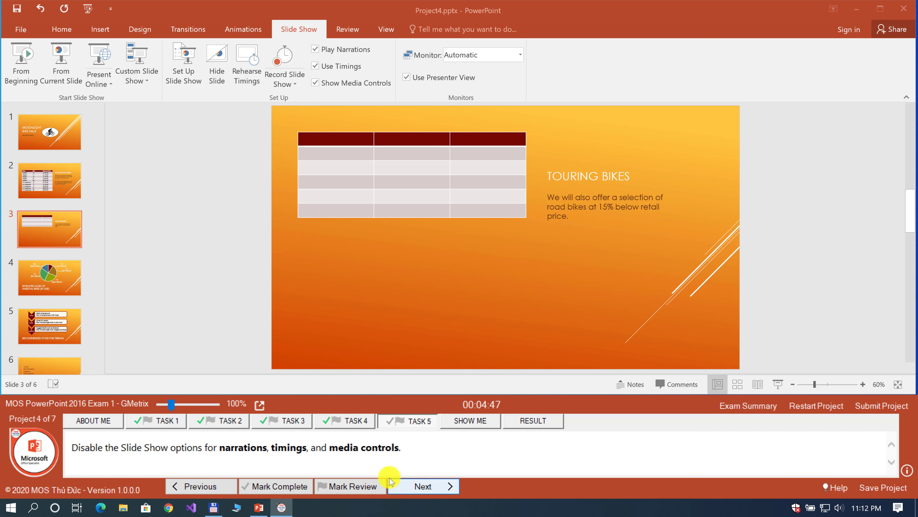
pyautogui.doubleClick(92, 450)
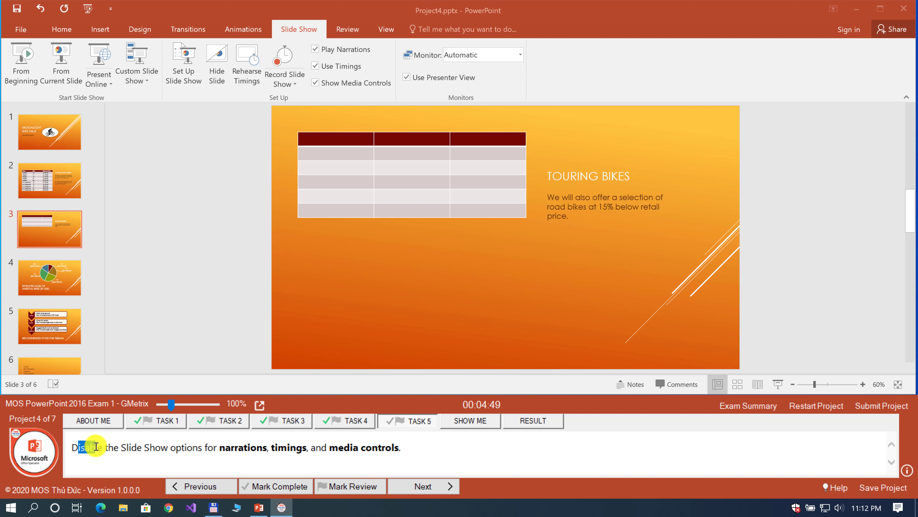
pyautogui.click(119, 450)
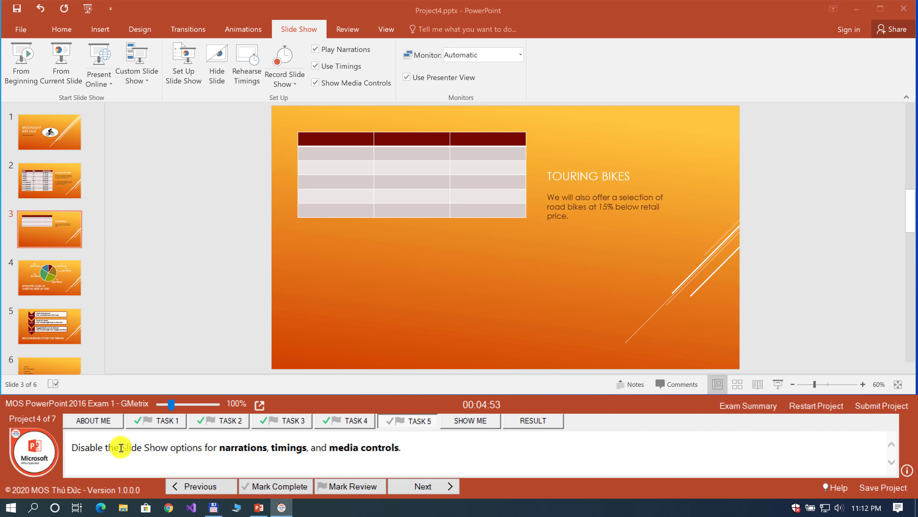
pyautogui.doubleClick(130, 447)
pyautogui.click(152, 448)
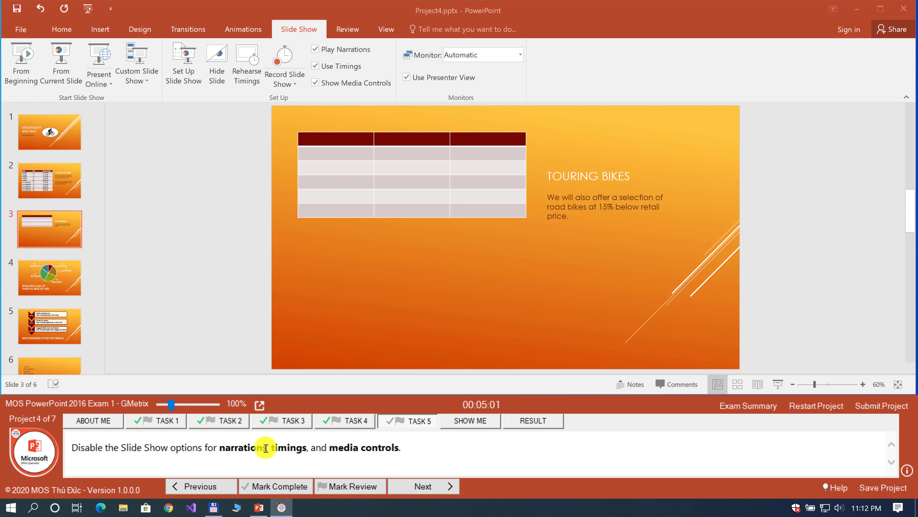
pyautogui.moveTo(271, 448); pyautogui.dragTo(279, 458)
pyautogui.click(234, 449)
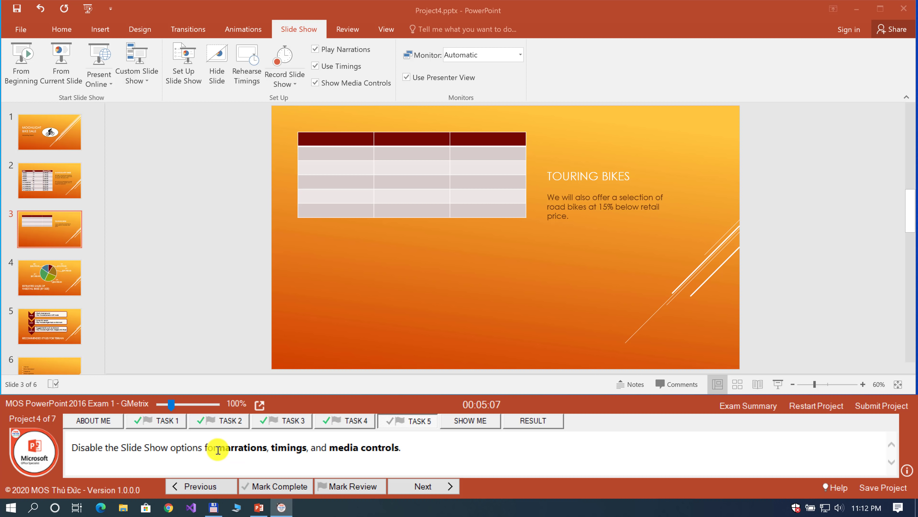
pyautogui.doubleClick(224, 448)
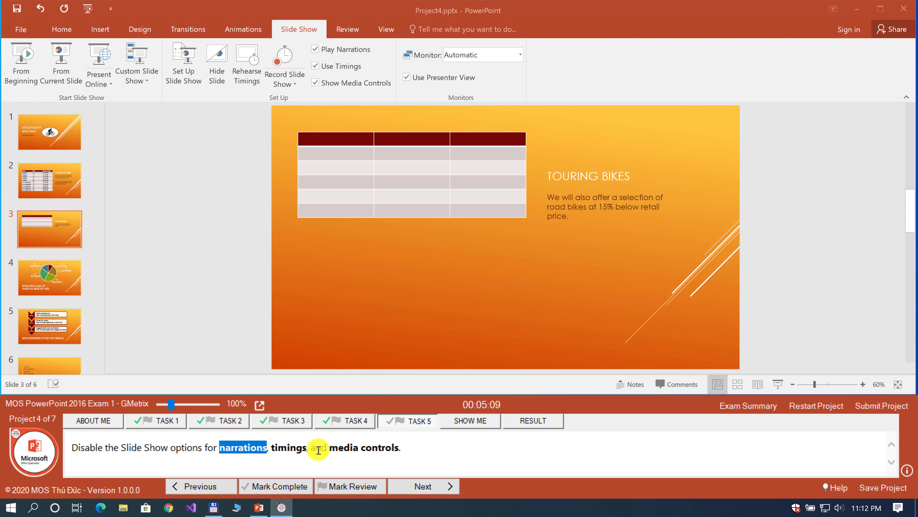
pyautogui.moveTo(330, 449); pyautogui.dragTo(379, 448)
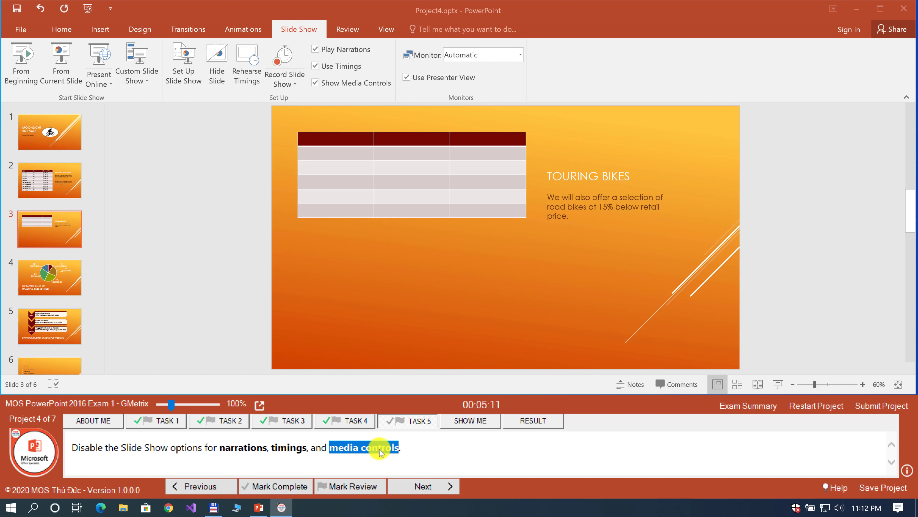
# Uncheck Play Narrations, Use Timings and Show Media Controls, then mark Task 5 complete
pyautogui.click(304, 31)
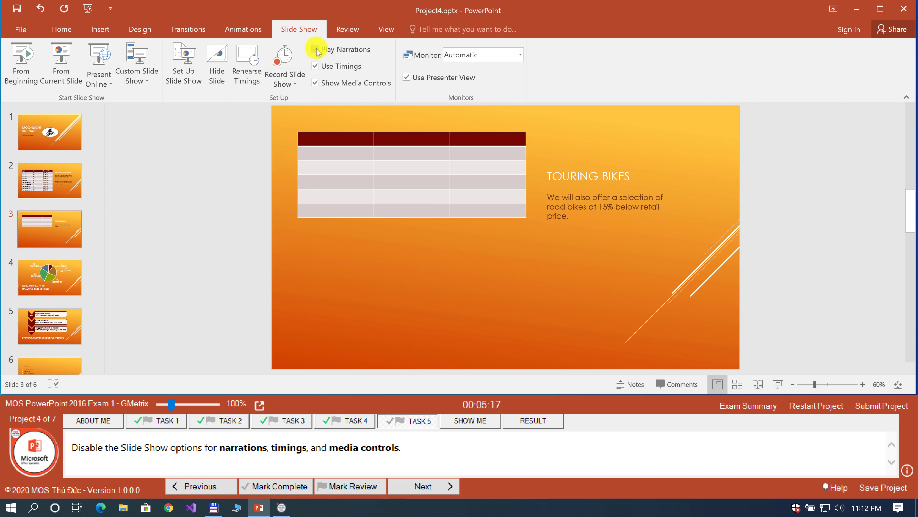
pyautogui.click(316, 66)
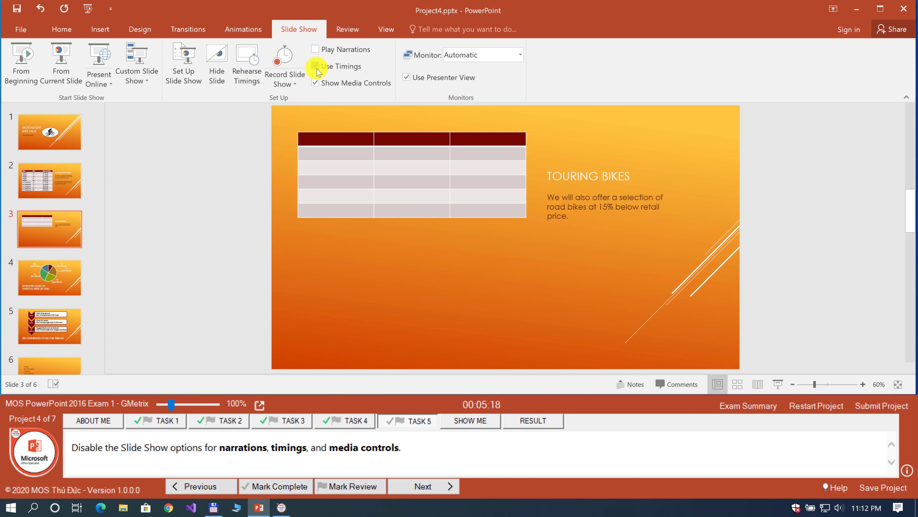
pyautogui.click(316, 82)
pyautogui.click(278, 487)
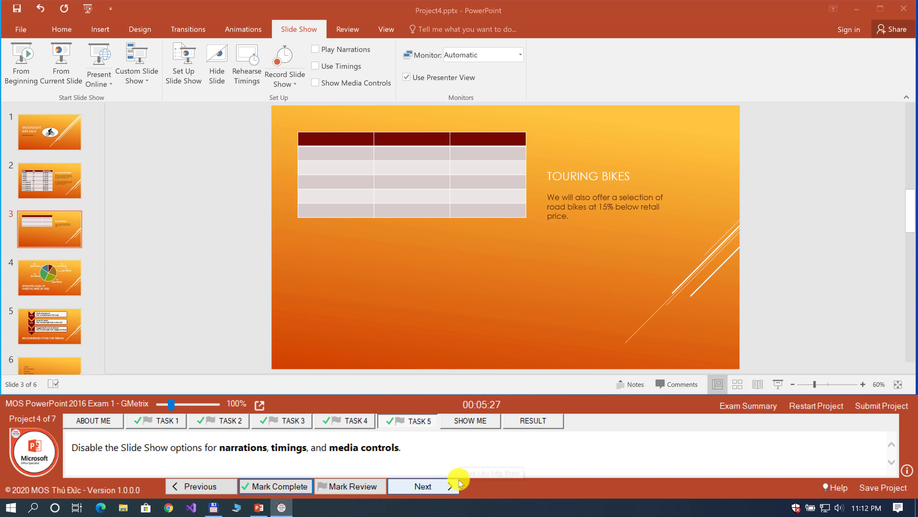
# Submit Project 4 with Project4.pptx saved and continue to Project 5
pyautogui.click(879, 407)
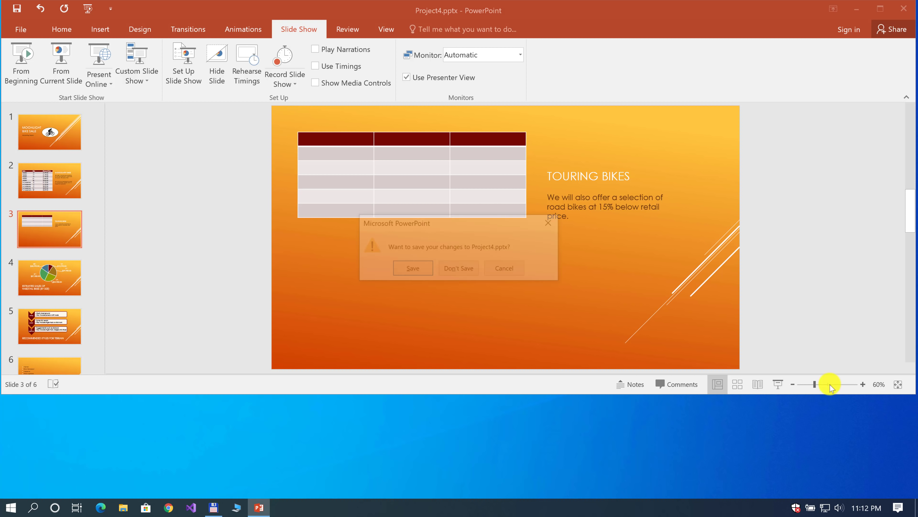
pyautogui.click(416, 268)
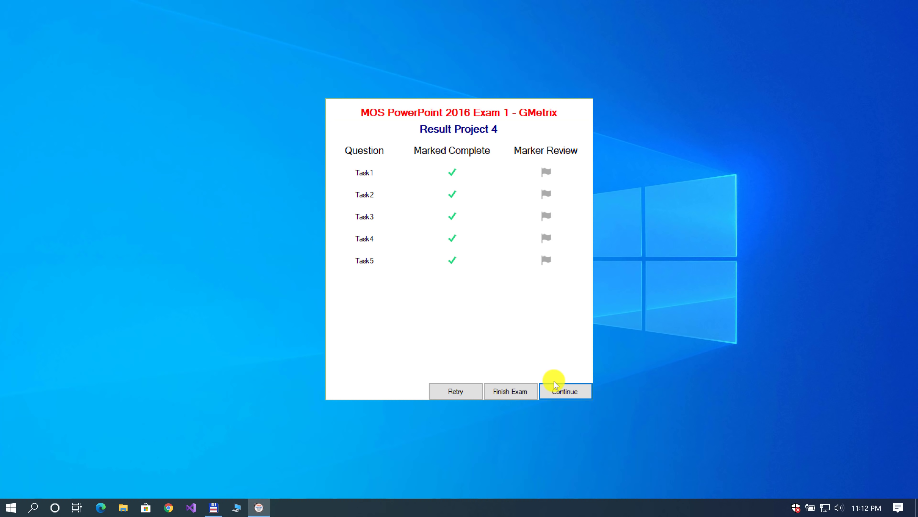
pyautogui.click(556, 385)
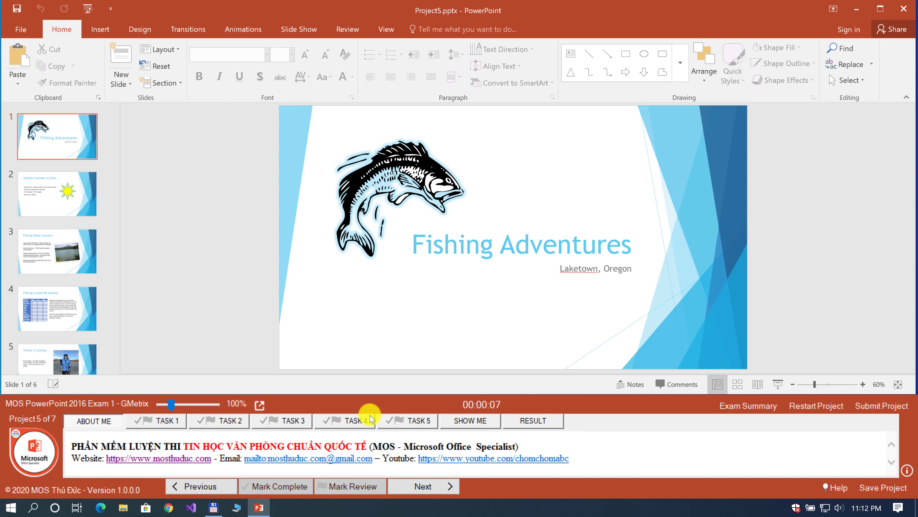
# Show Project 5's Task 1 and highlight 'Summer Success' in its text
pyautogui.click(168, 423)
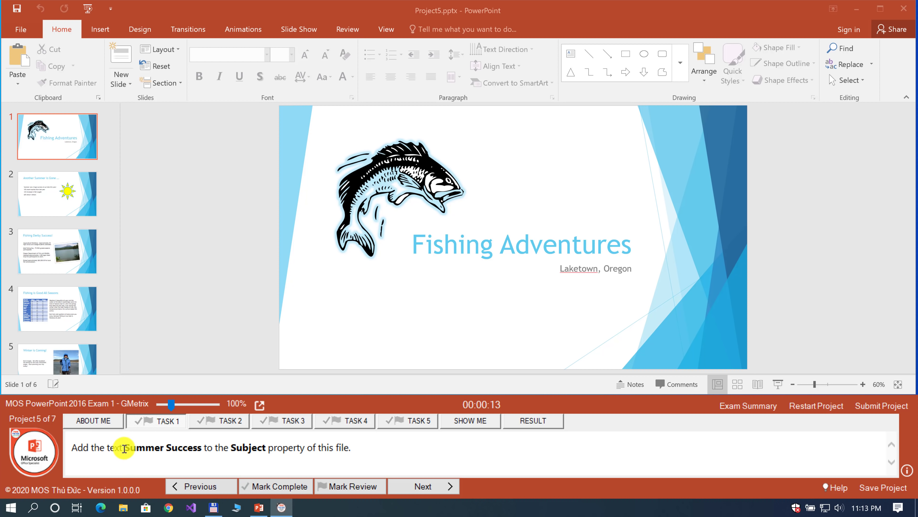
pyautogui.moveTo(126, 448); pyautogui.dragTo(203, 448)
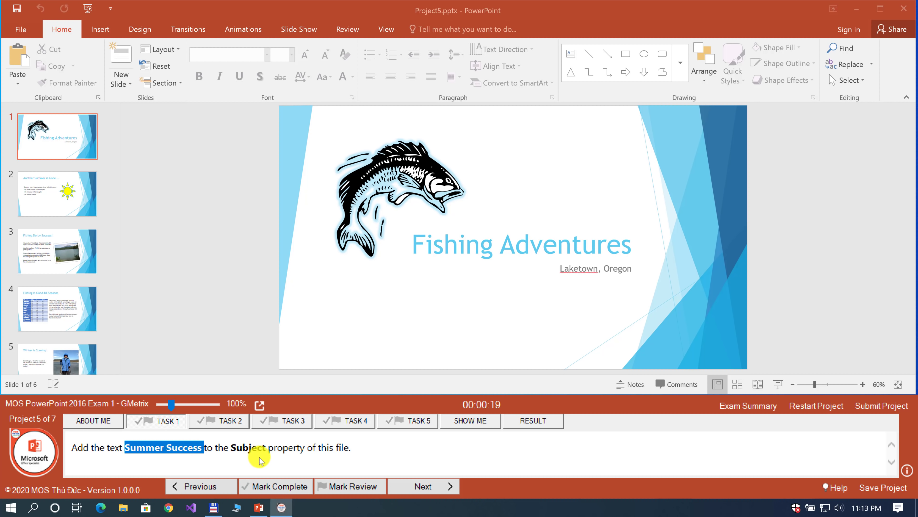
pyautogui.click(261, 448)
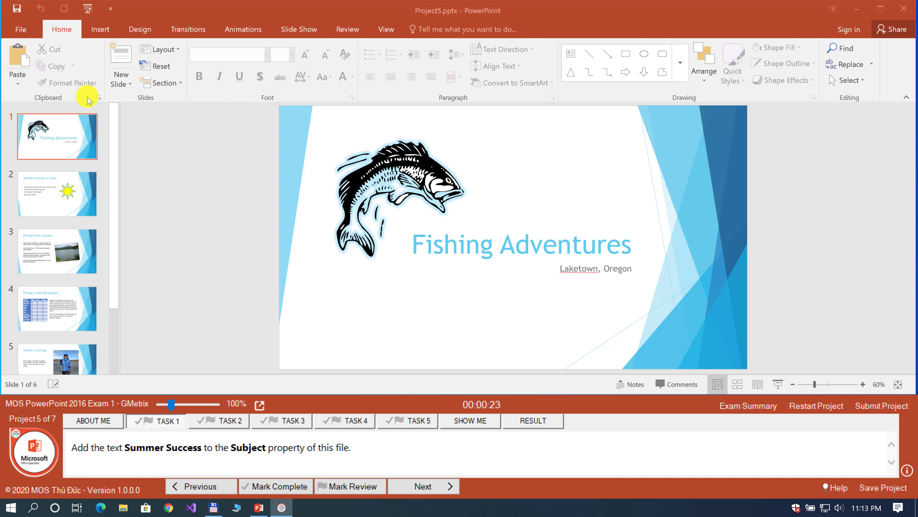
# Set the Subject property to Summer Success in File Info, return to the slides and mark complete
pyautogui.click(21, 29)
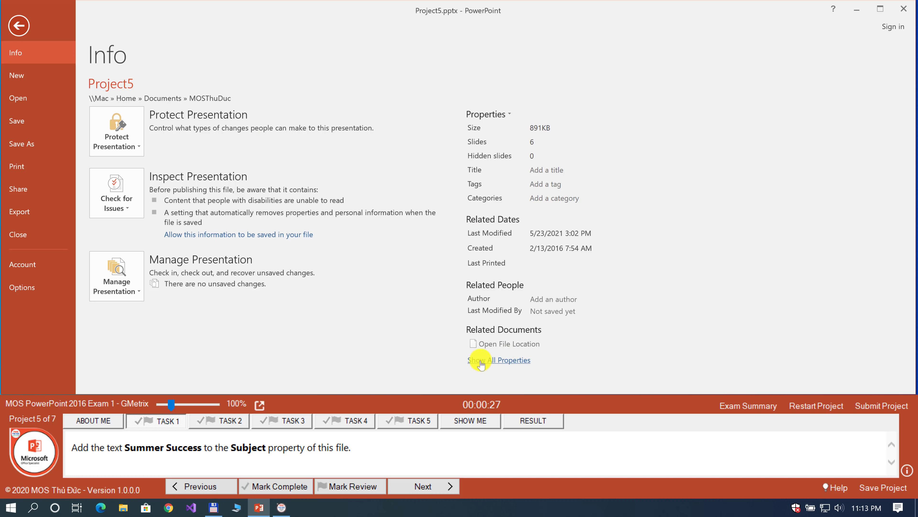
pyautogui.click(499, 365)
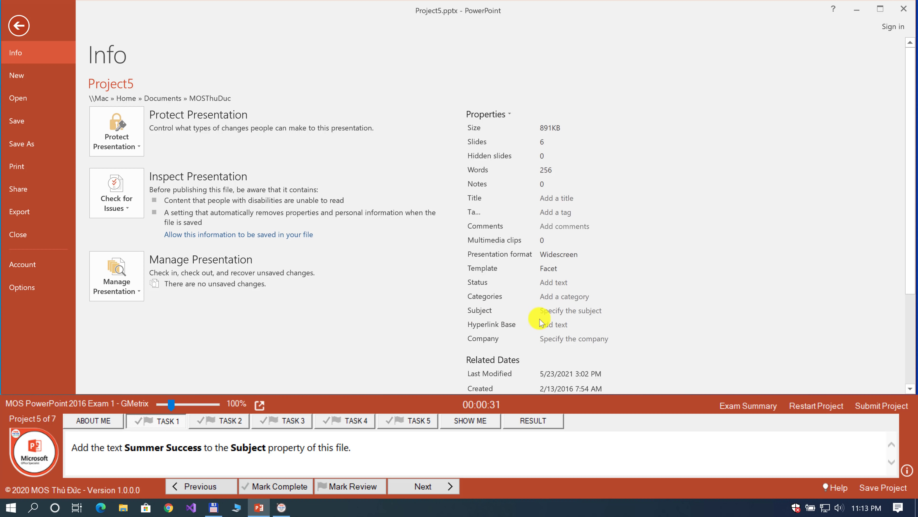
pyautogui.click(549, 311)
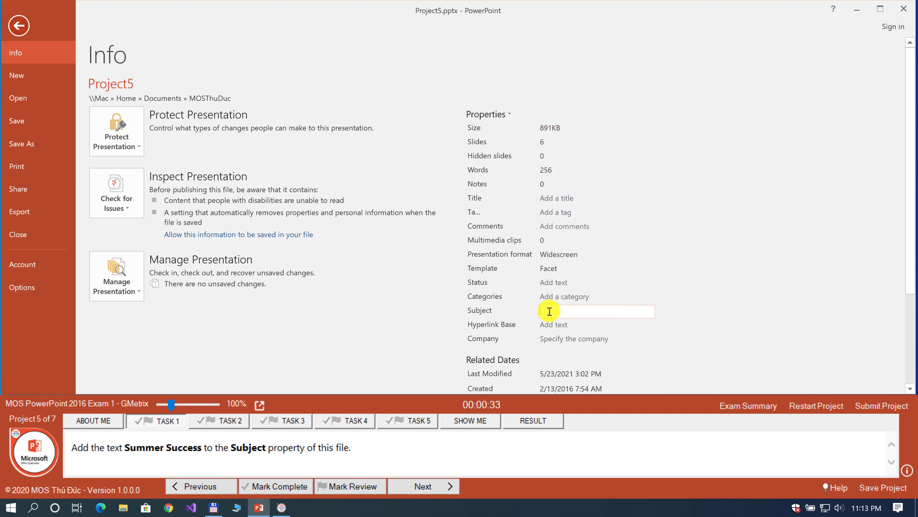
pyautogui.write('Summer Success')
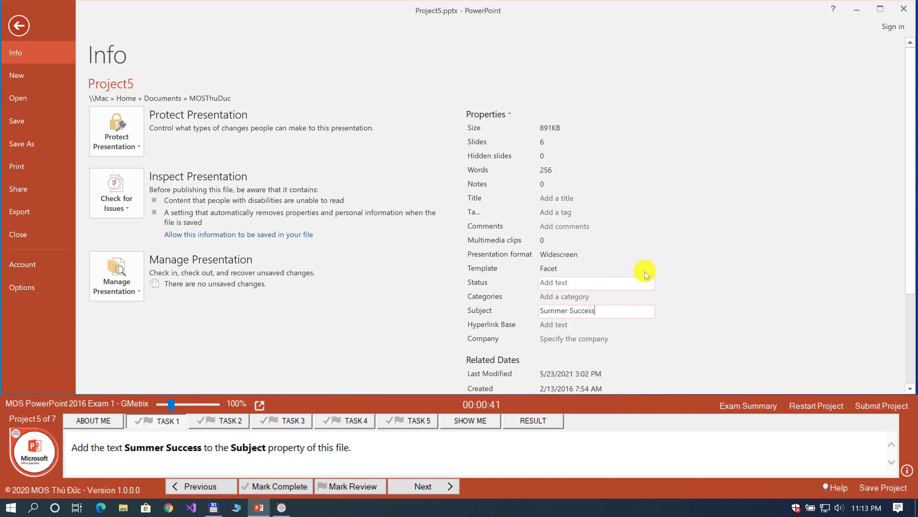
pyautogui.click(739, 255)
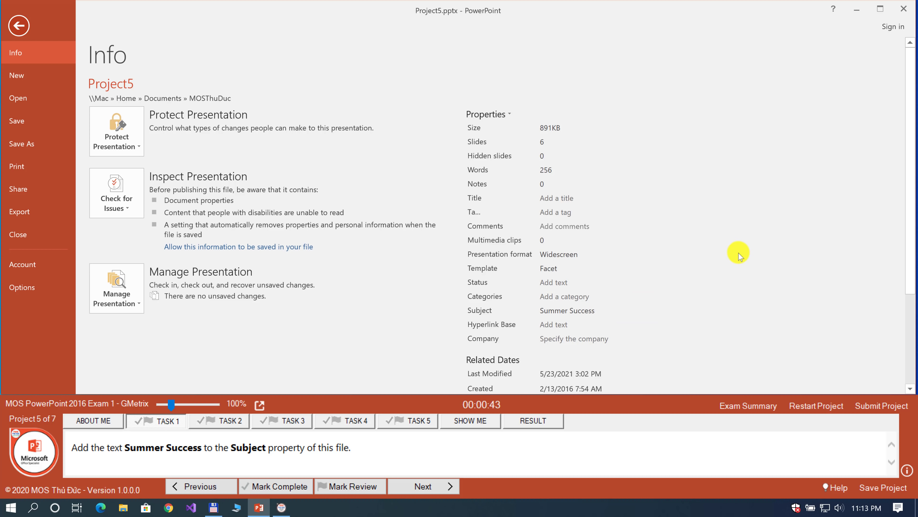
pyautogui.click(19, 26)
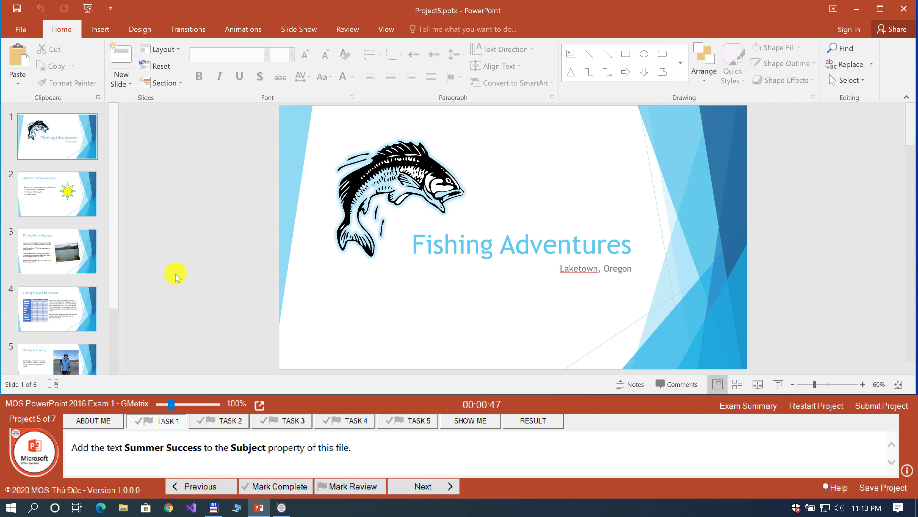
pyautogui.click(272, 488)
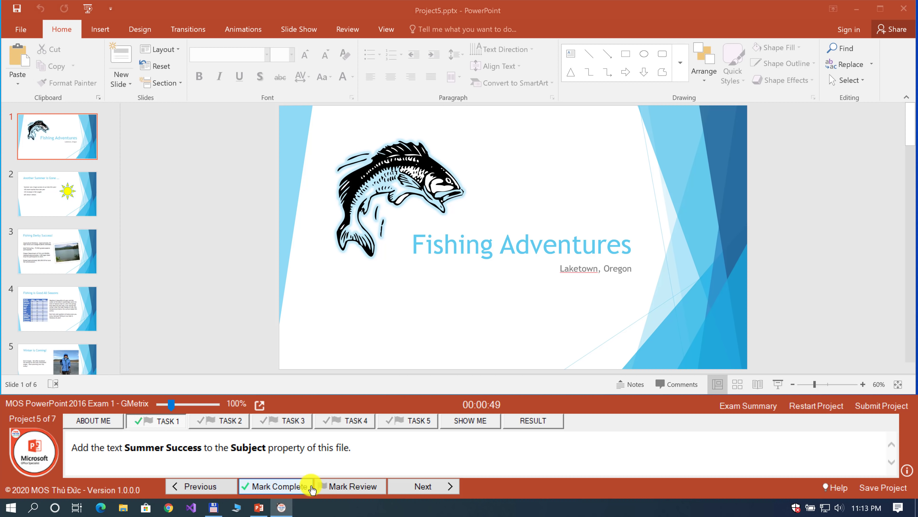
# Go to Task 2, open slide 2 and select the 10%, 12% and 60% figures
pyautogui.click(401, 486)
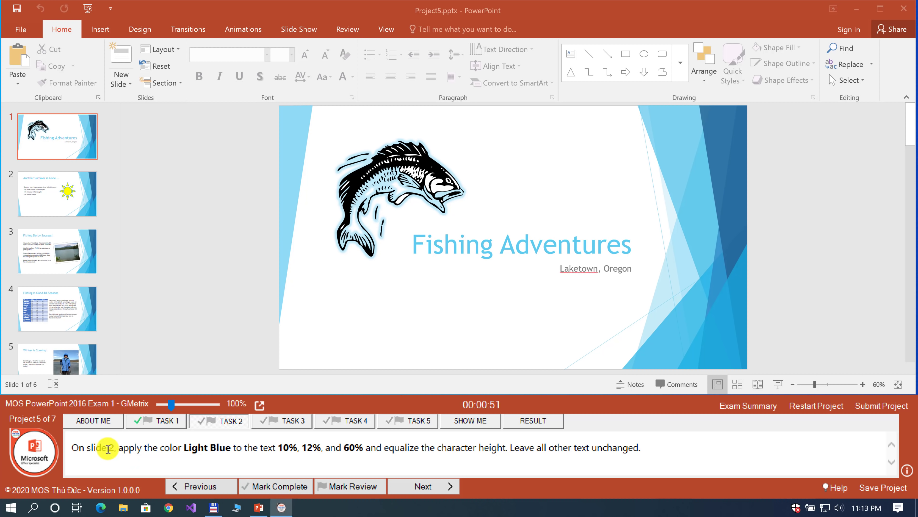
pyautogui.click(42, 192)
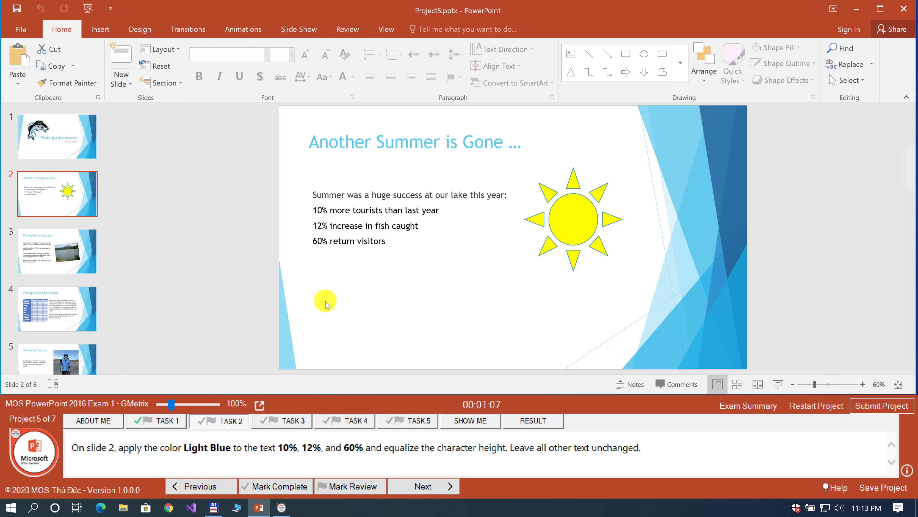
pyautogui.click(320, 225)
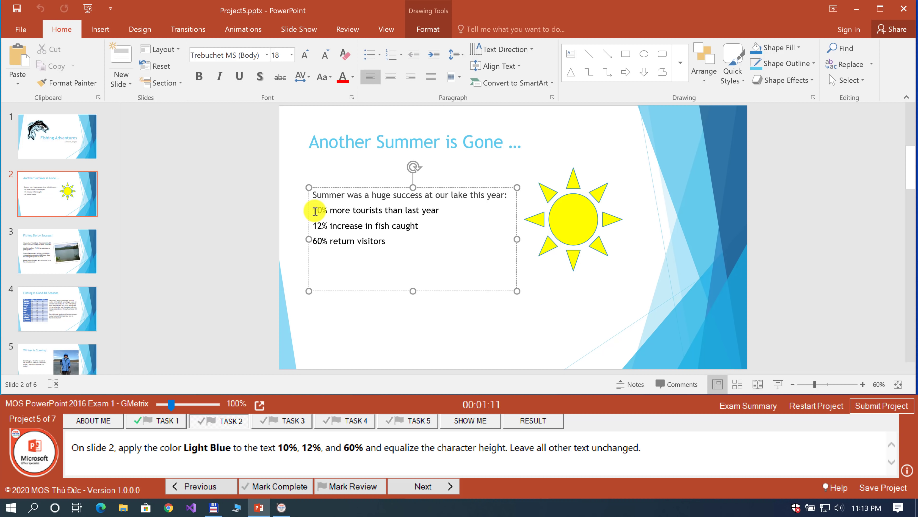
pyautogui.tripleClick(315, 210)
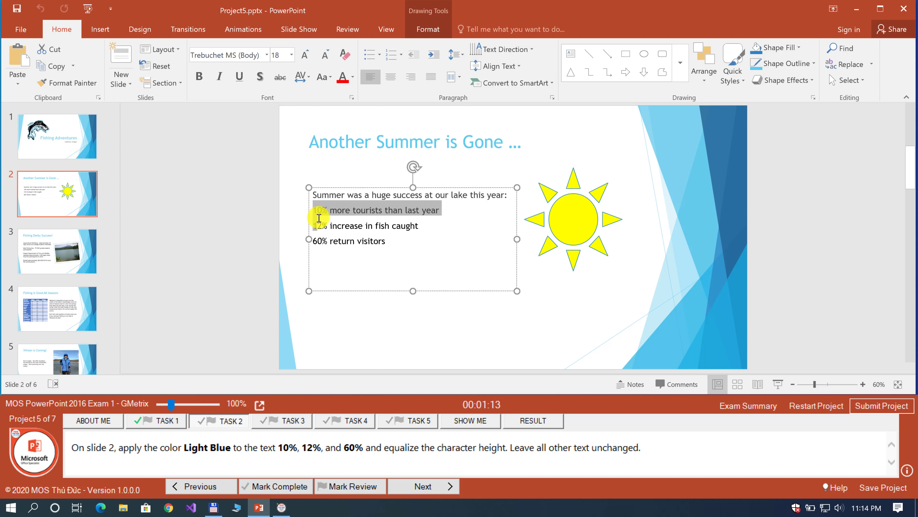
pyautogui.press('super')
pyautogui.click(430, 230)
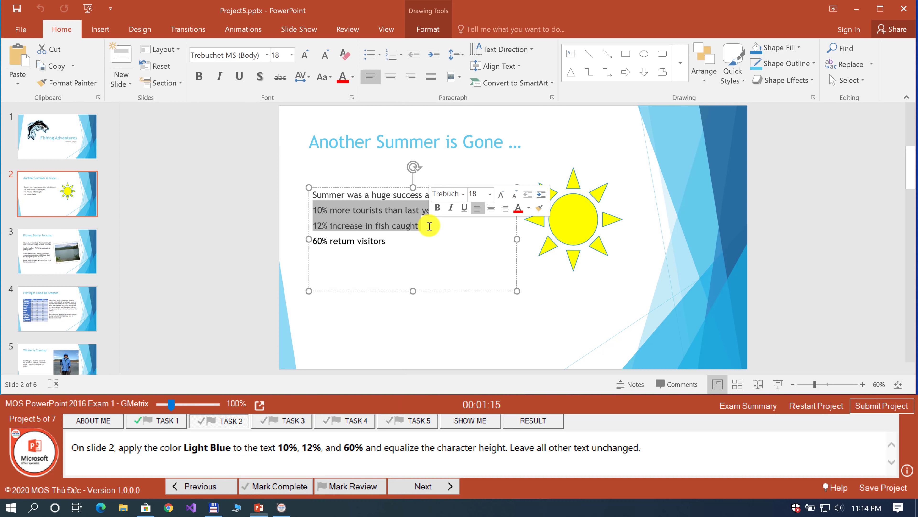
pyautogui.moveTo(327, 210)
pyautogui.mouseDown()
pyautogui.moveTo(313, 211)
pyautogui.moveTo(324, 225)
pyautogui.mouseUp()
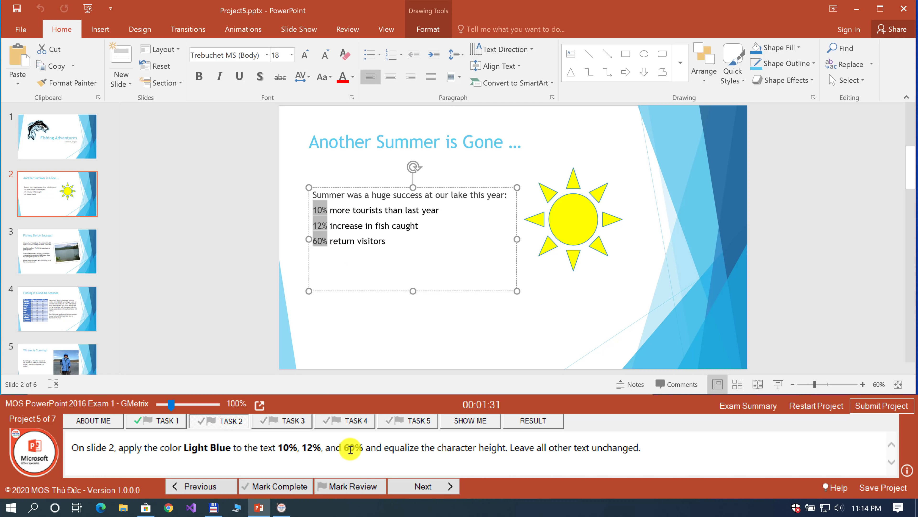
# Apply the Light Blue standard font colour to the selected 10%, 12% and 60% figures
pyautogui.click(353, 77)
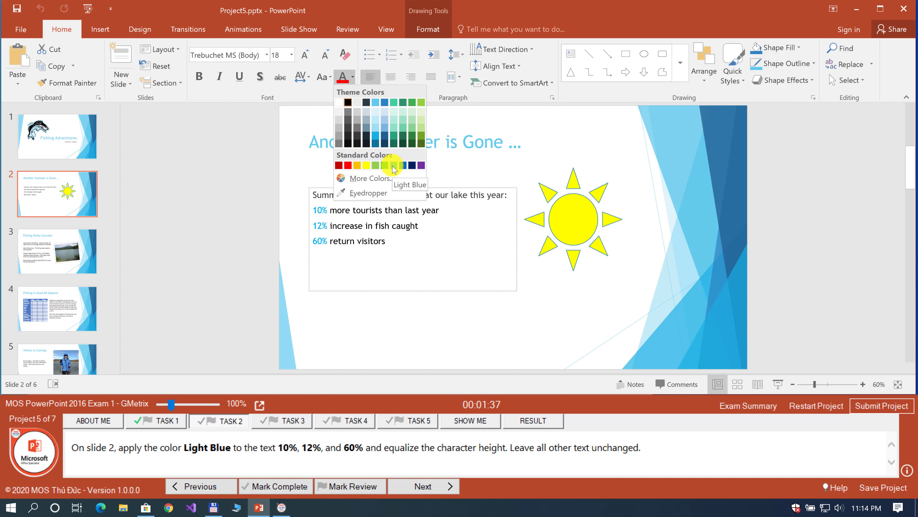
pyautogui.click(393, 166)
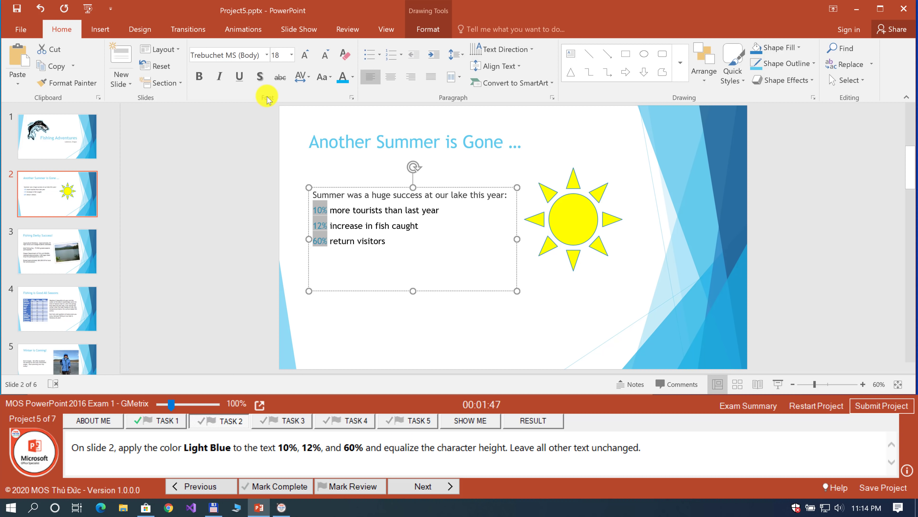
# Turn on Equalize Character Height for the figures, mark Task 2 complete and go to Task 3
pyautogui.click(351, 97)
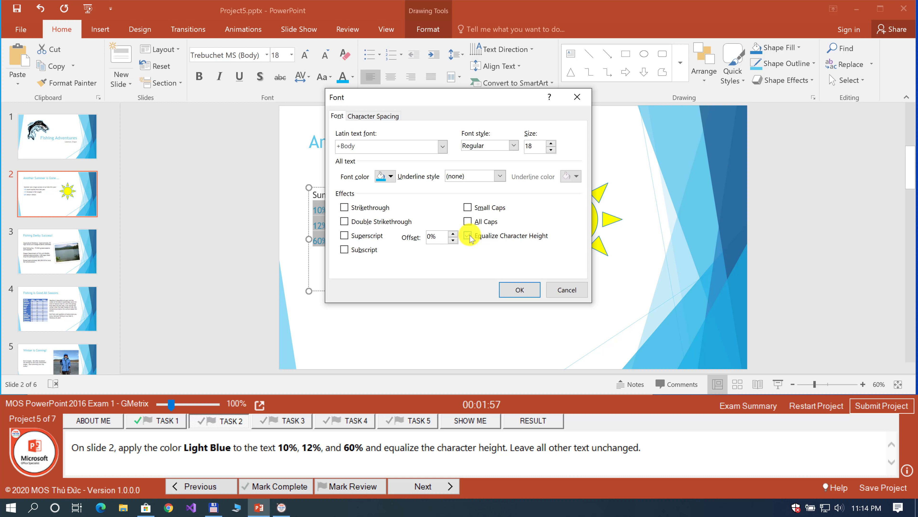
pyautogui.click(510, 290)
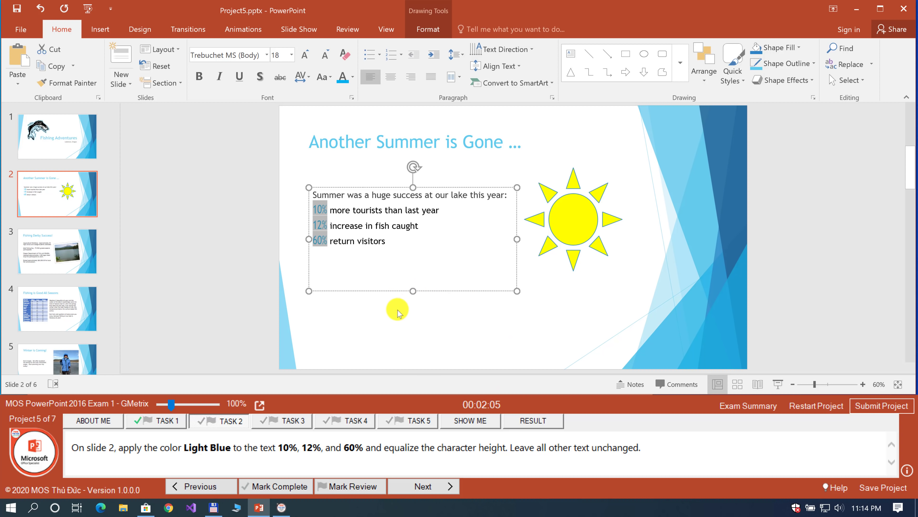
pyautogui.click(464, 345)
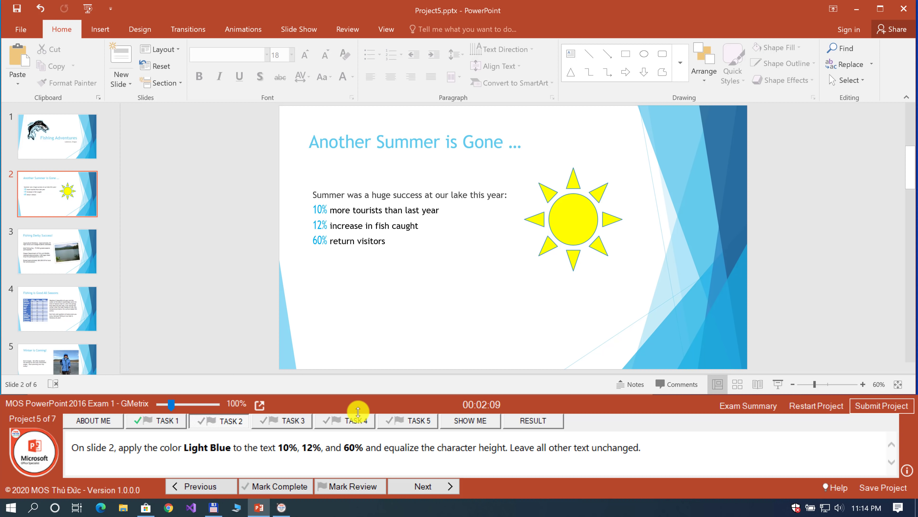
pyautogui.click(278, 486)
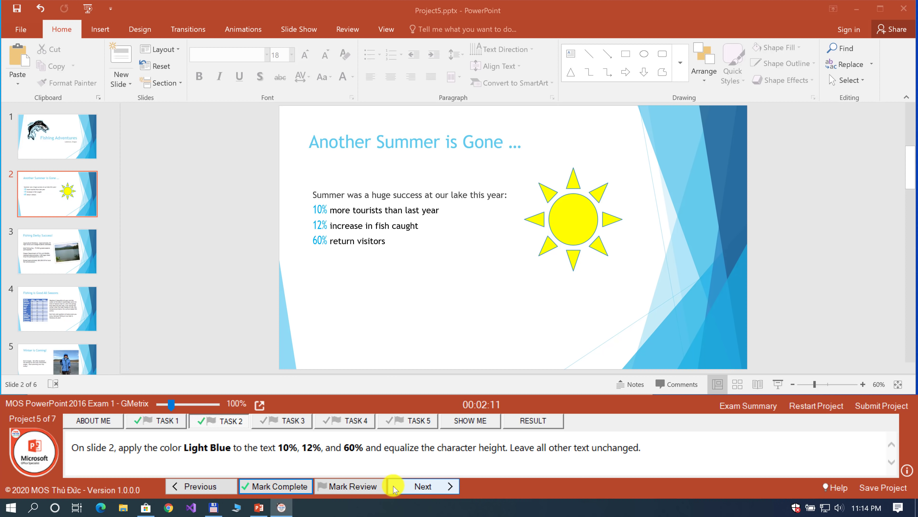
pyautogui.click(419, 485)
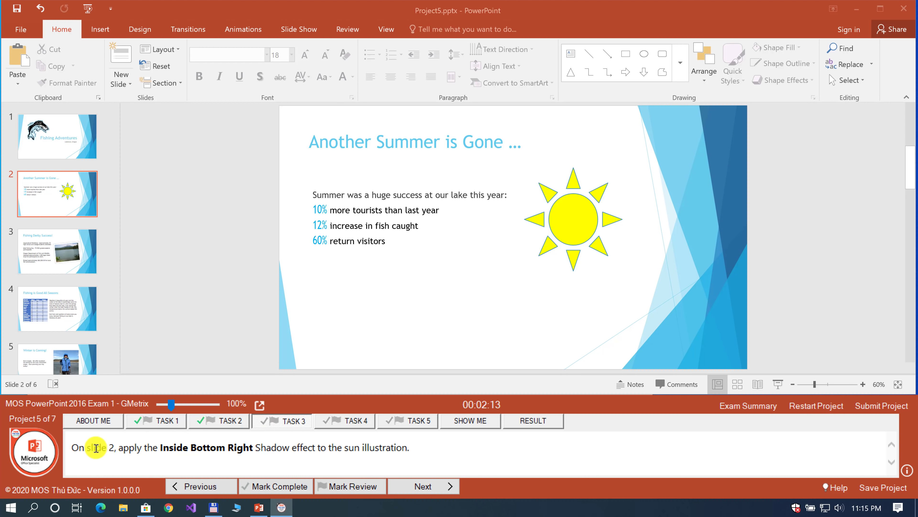
# Select the sun illustration on slide 2 and open its Shape Effects menu
pyautogui.click(58, 195)
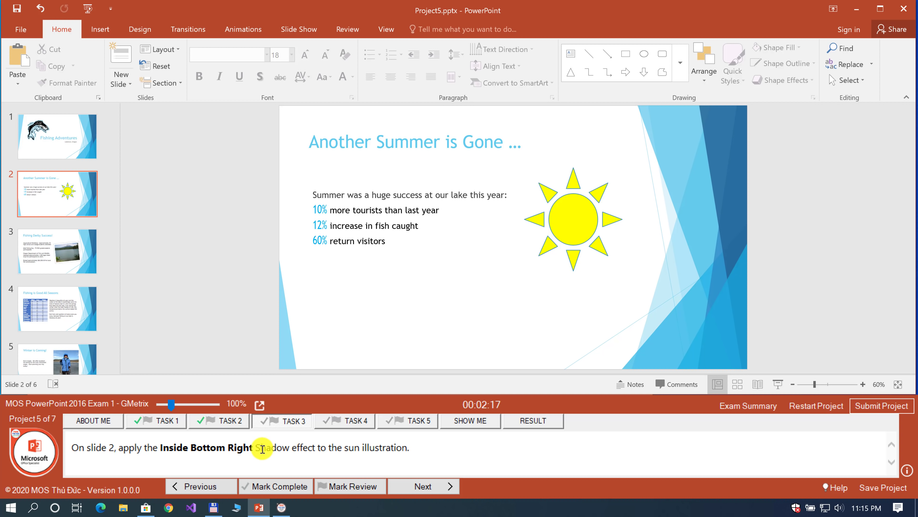
pyautogui.moveTo(255, 447); pyautogui.dragTo(354, 448)
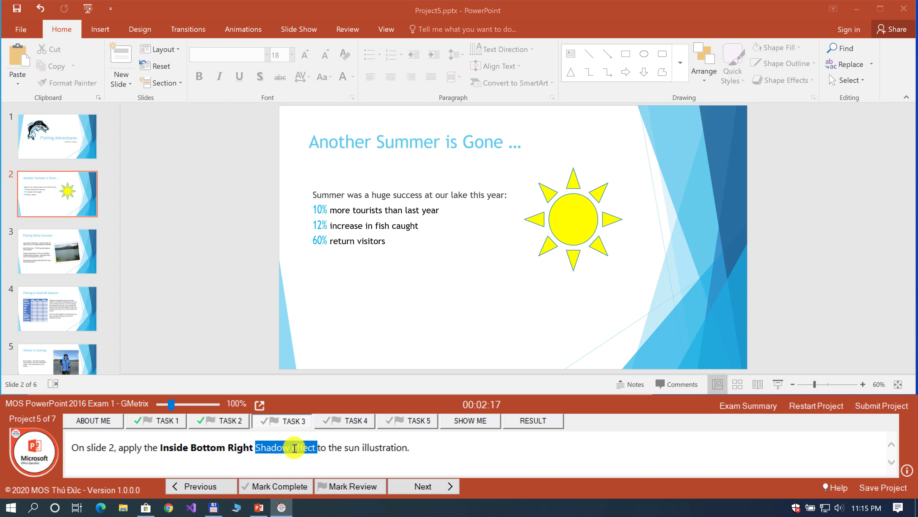
pyautogui.click(352, 449)
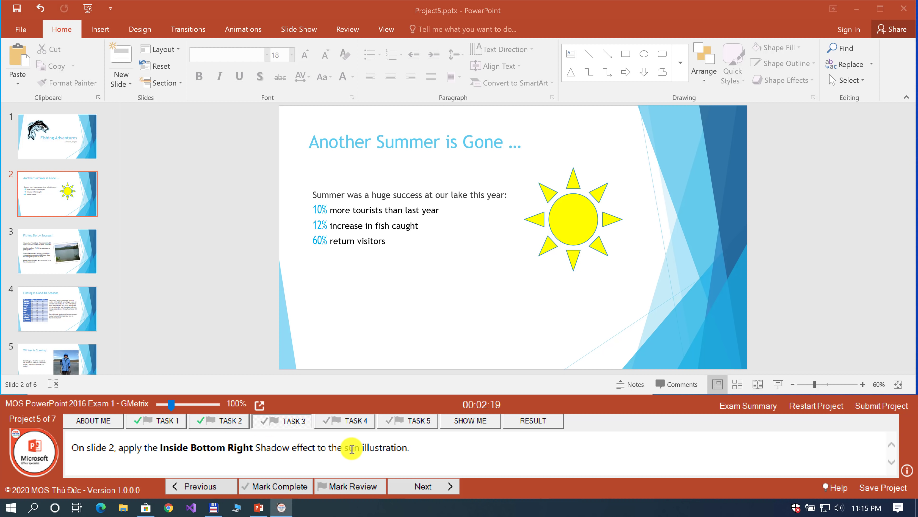
pyautogui.click(583, 253)
pyautogui.click(583, 246)
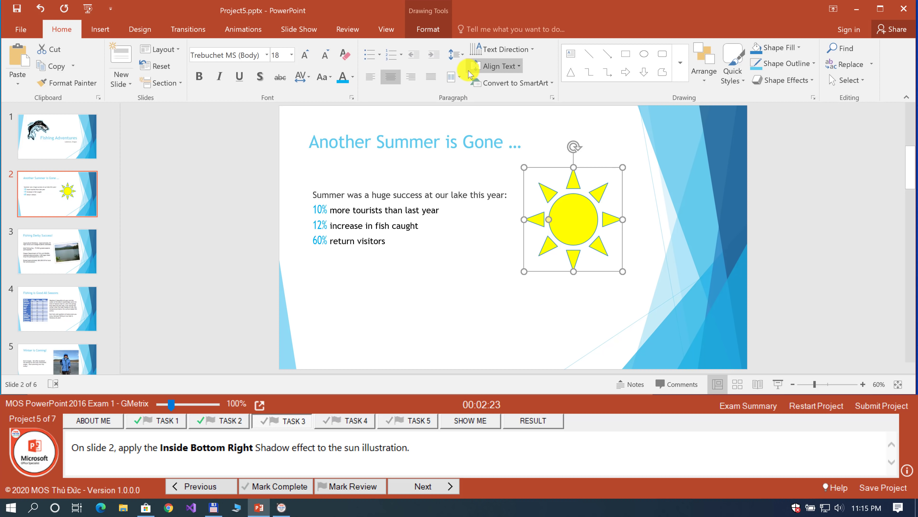
pyautogui.click(428, 29)
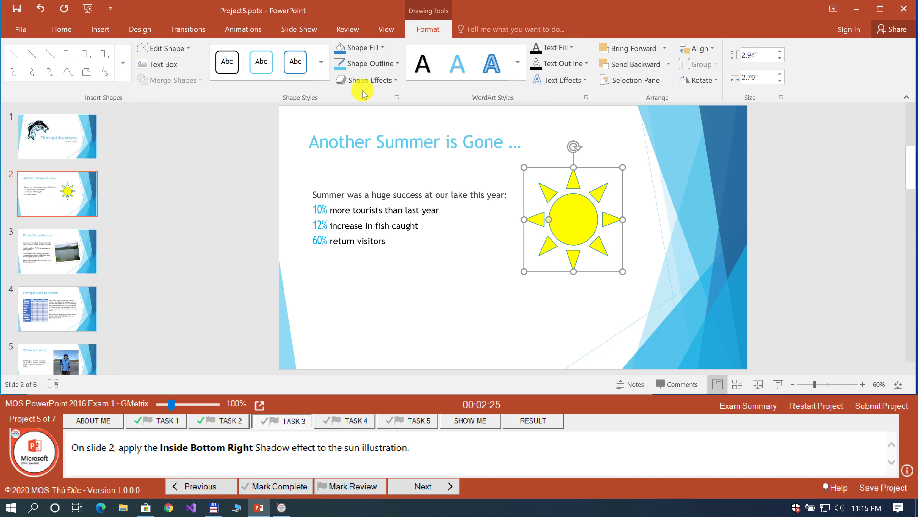
pyautogui.click(369, 80)
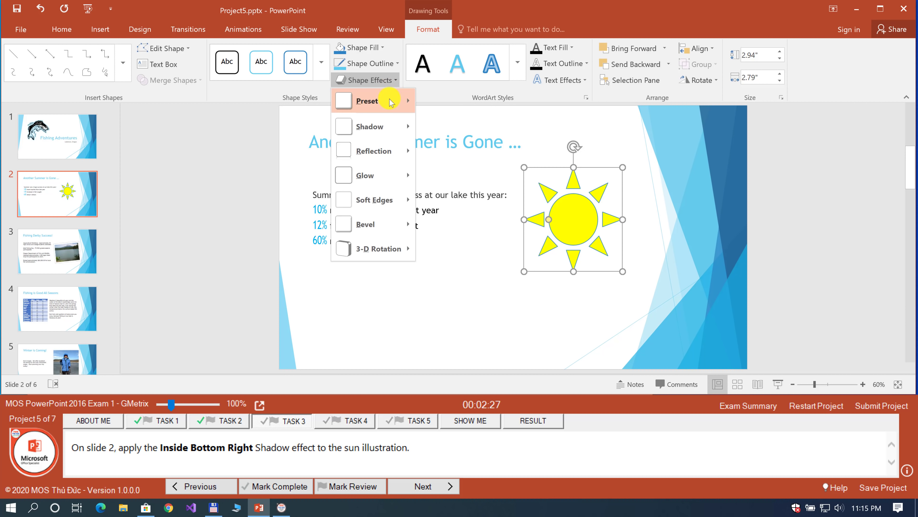
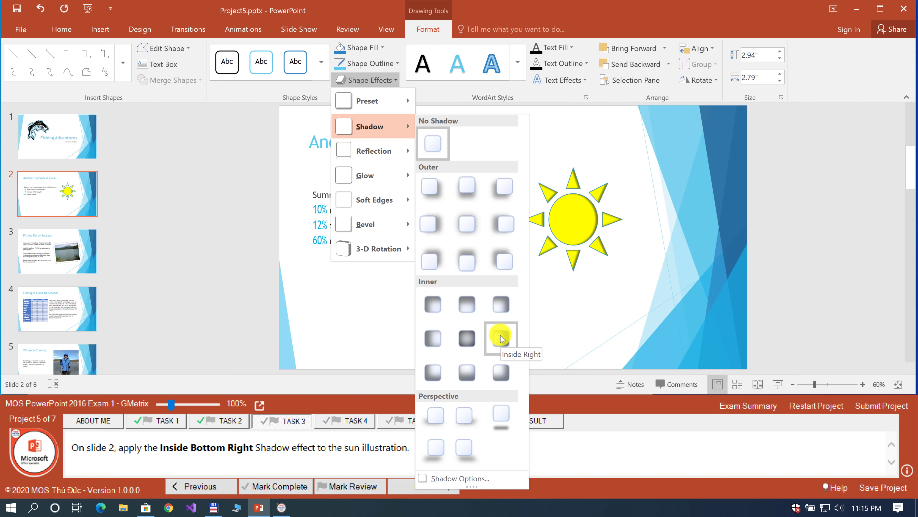
# Apply the inner shadow effect to the slide 2 sun and mark task 3 complete
pyautogui.click(501, 338)
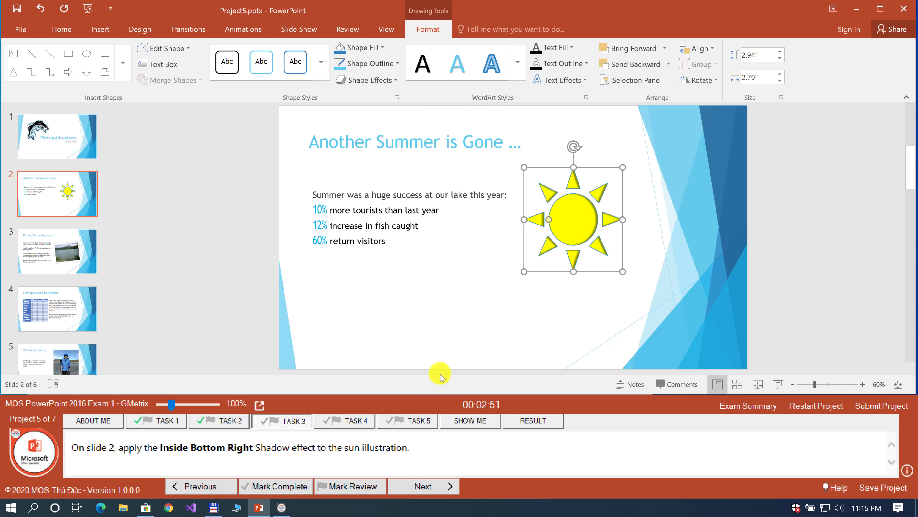
pyautogui.click(292, 487)
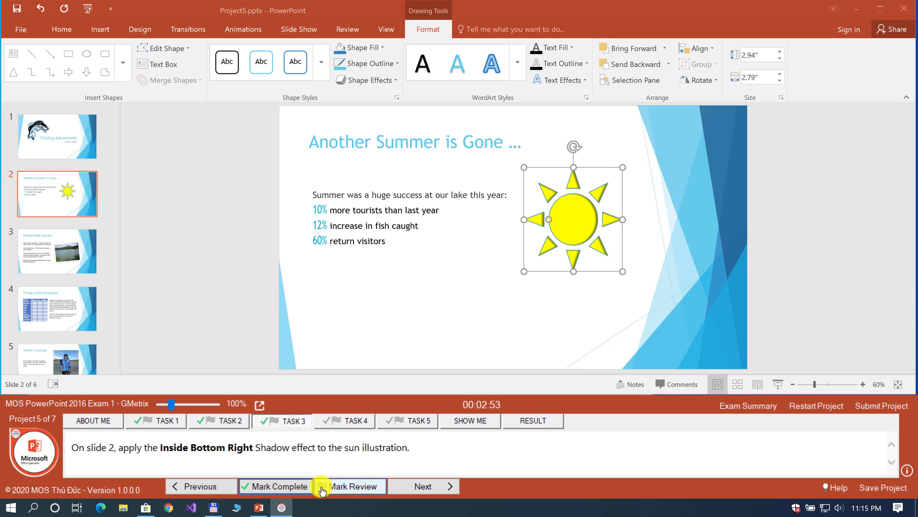
# Confirm the sun shadow task as complete and review task 4's cropping instructions
pyautogui.click(421, 486)
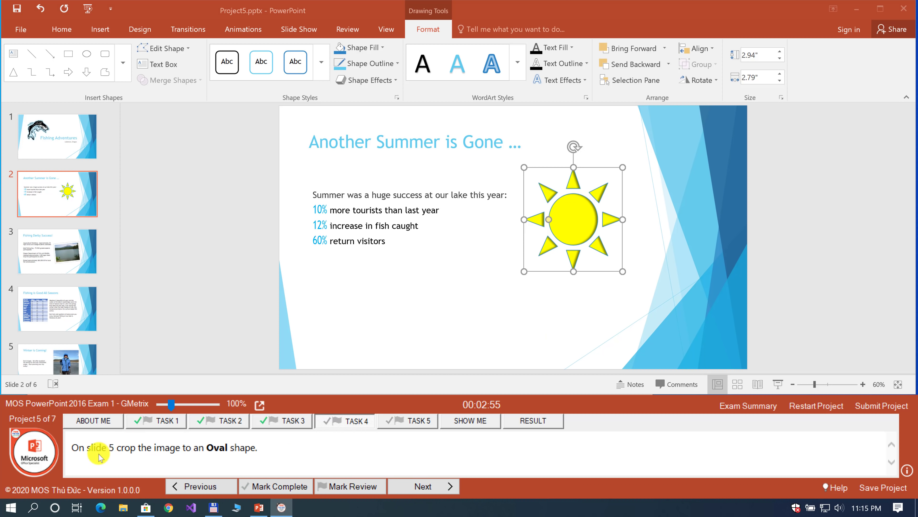
pyautogui.moveTo(77, 448); pyautogui.dragTo(104, 448)
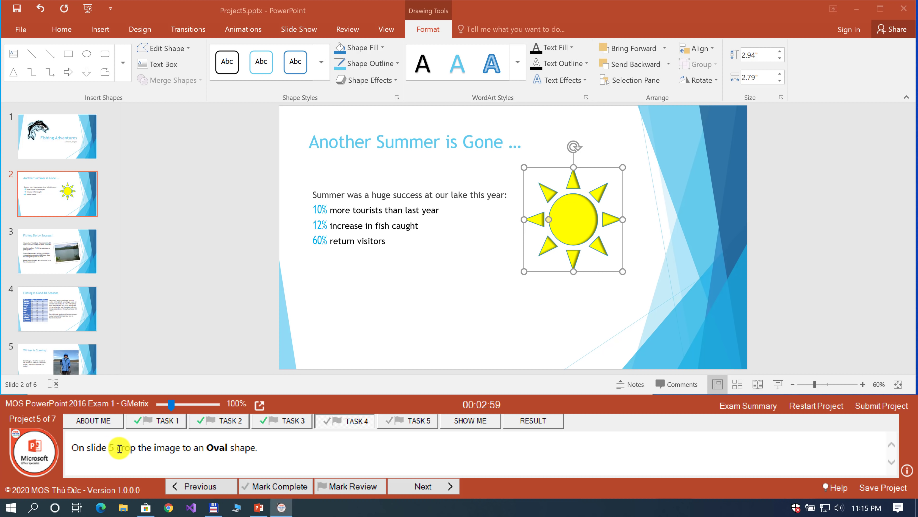
pyautogui.moveTo(155, 448); pyautogui.dragTo(165, 449)
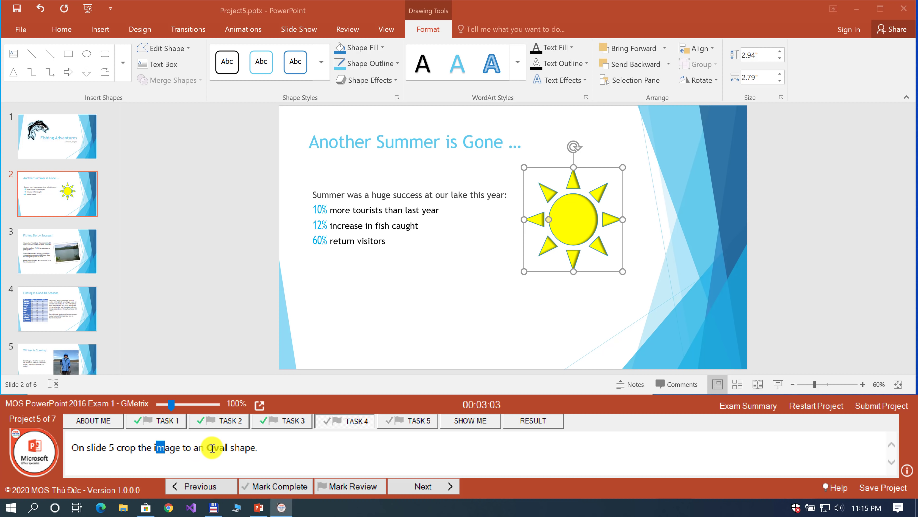
# Crop the slide 5 ice-fishing photo to an Oval shape and mark task 4 complete
pyautogui.click(75, 359)
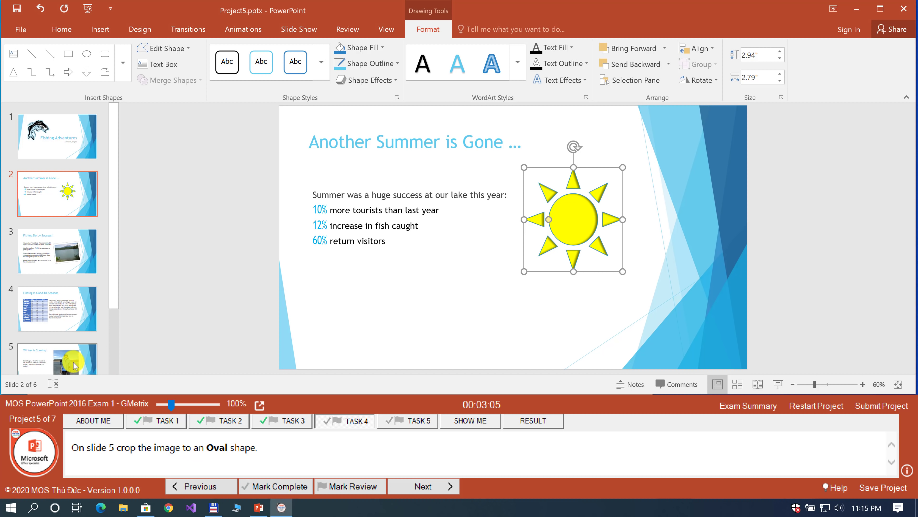
pyautogui.click(602, 201)
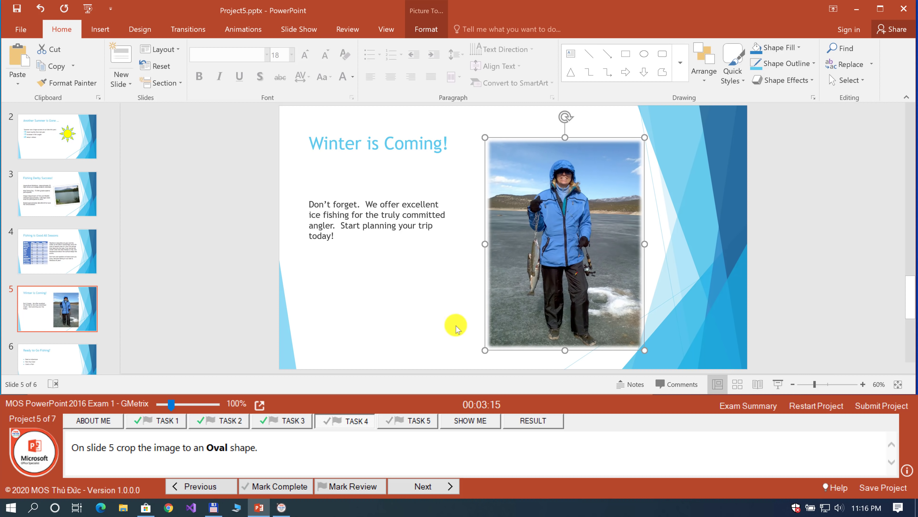
pyautogui.click(431, 33)
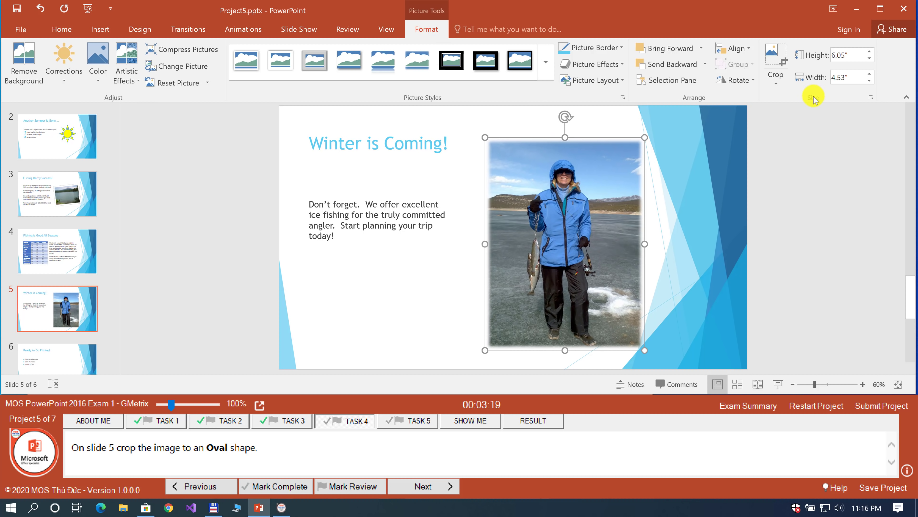
pyautogui.click(777, 89)
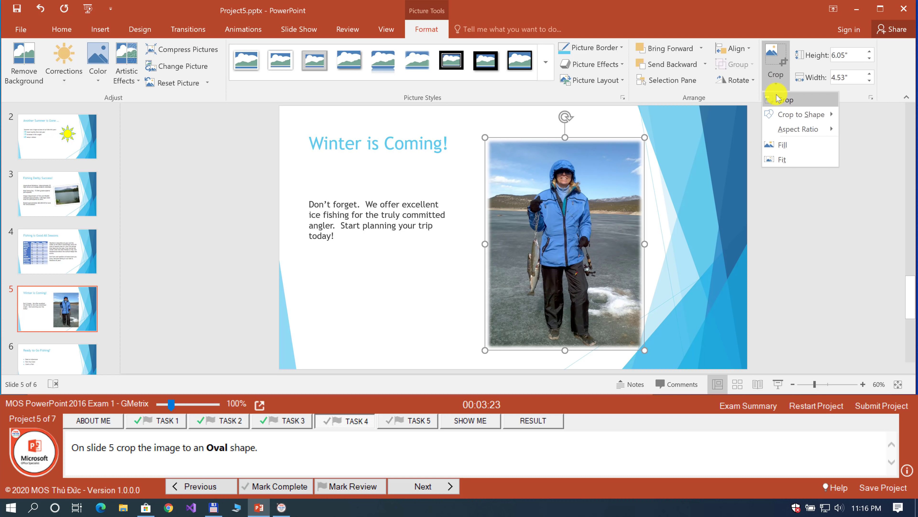
pyautogui.moveTo(801, 114)
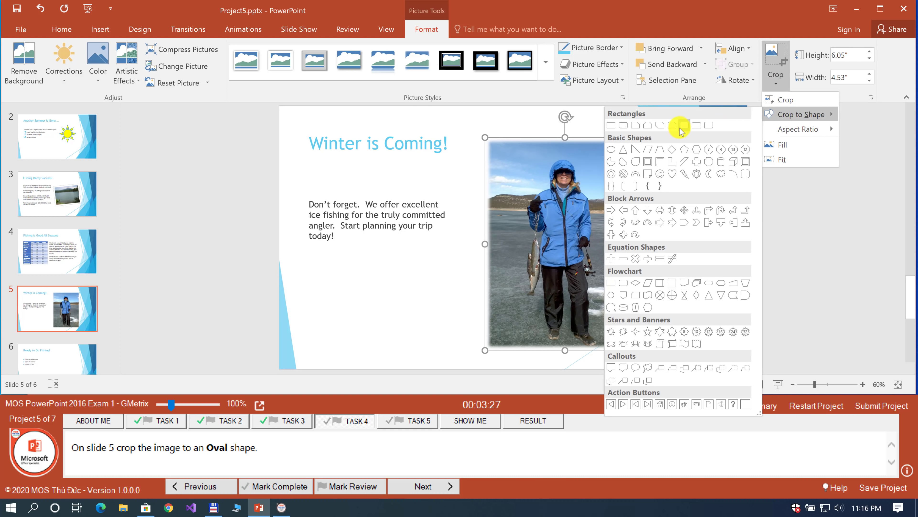
pyautogui.click(611, 149)
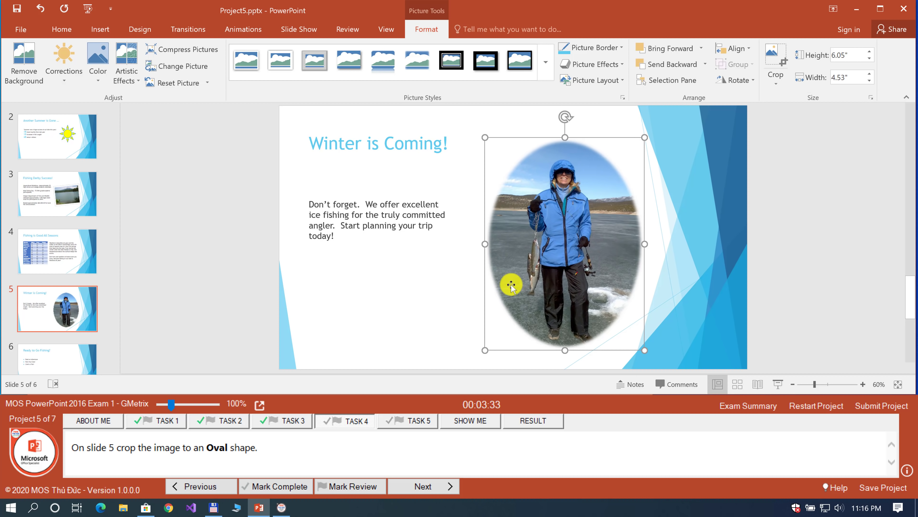
pyautogui.click(287, 489)
pyautogui.click(419, 486)
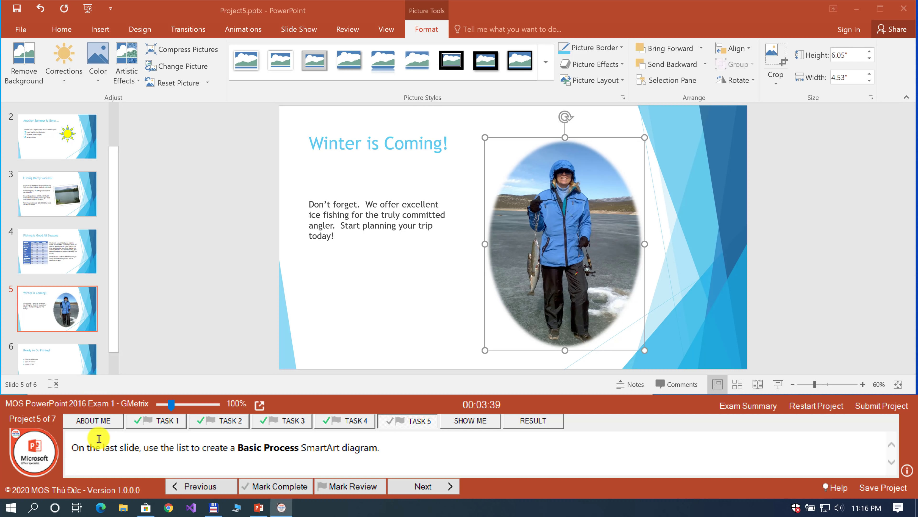
# Select slide 6's three bullet lines and convert them to a Process > Basic Process SmartArt graphic
pyautogui.click(77, 353)
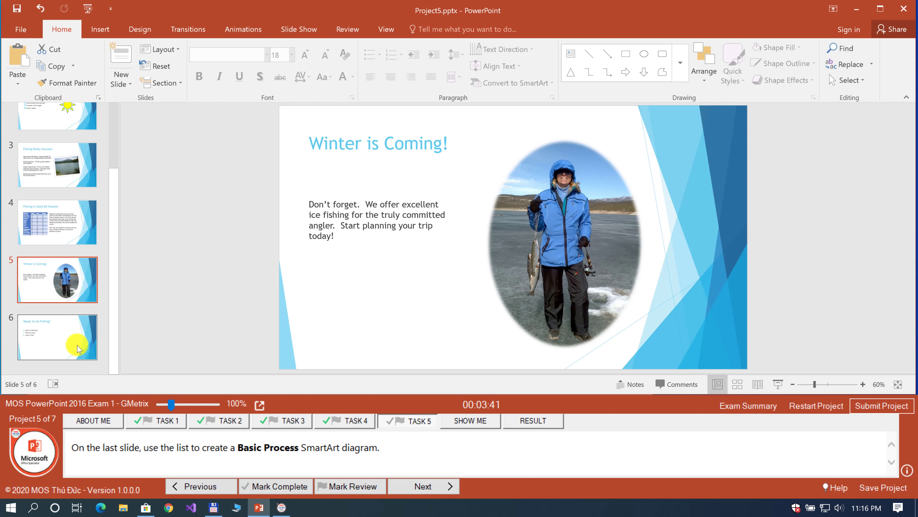
pyautogui.click(80, 348)
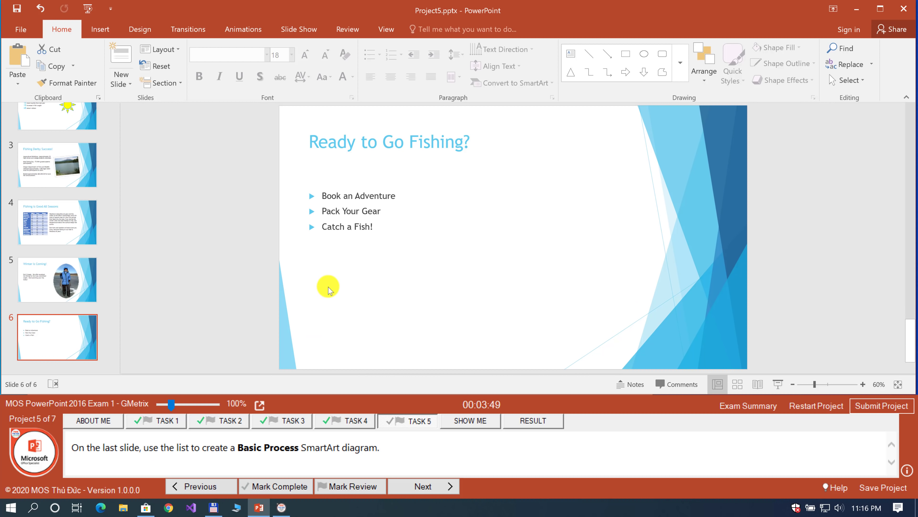
pyautogui.click(361, 227)
pyautogui.moveTo(376, 227); pyautogui.dragTo(332, 197)
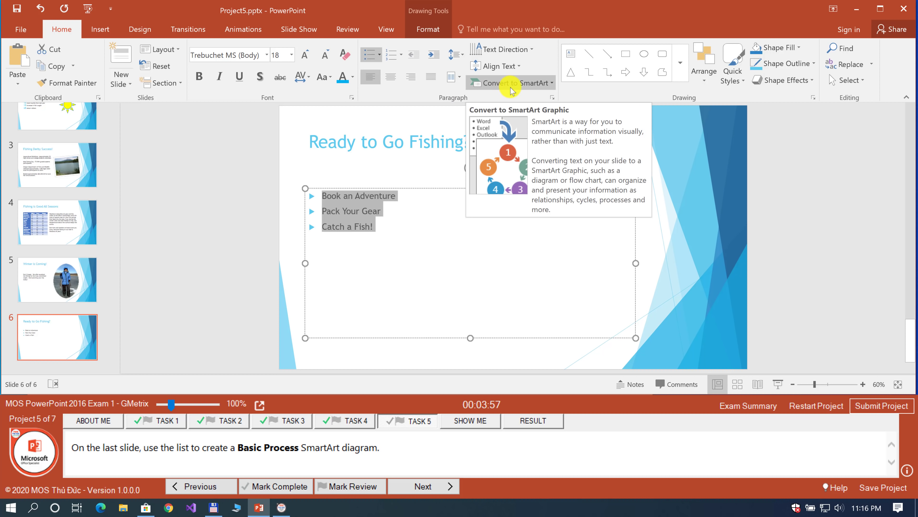
pyautogui.click(553, 86)
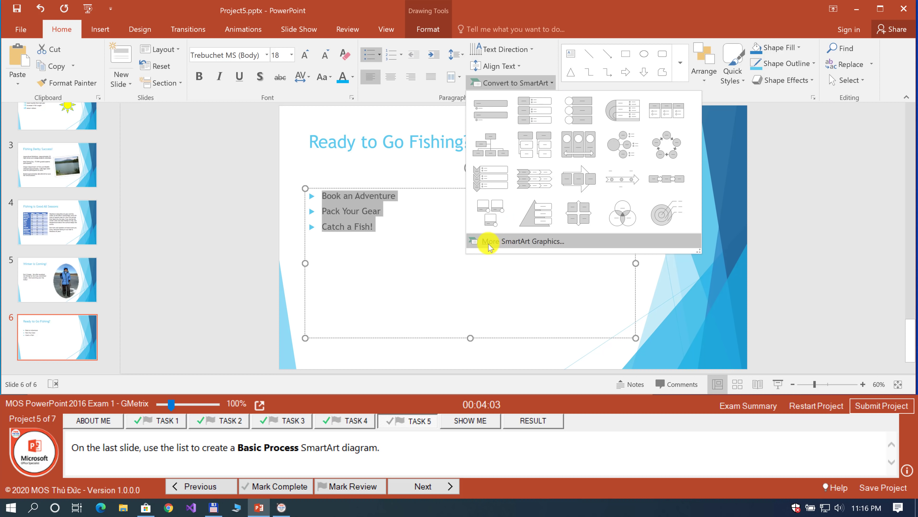
pyautogui.click(532, 242)
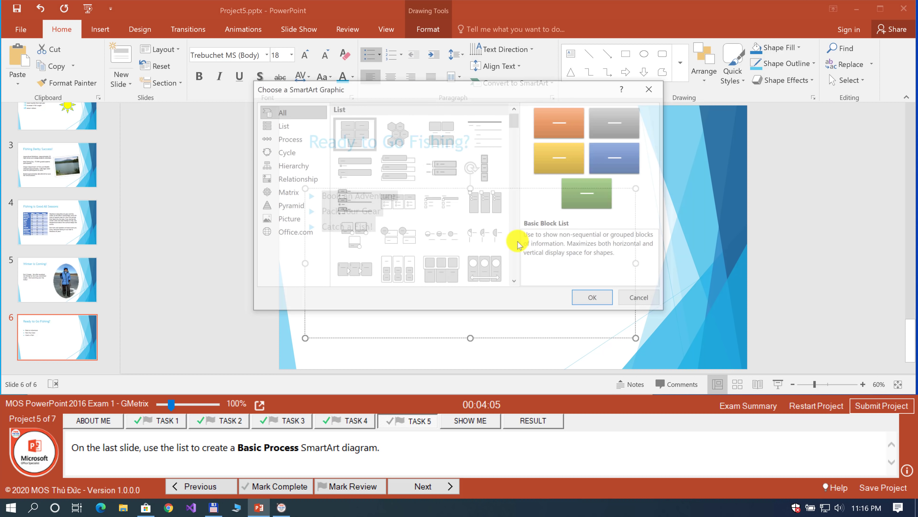
pyautogui.click(322, 449)
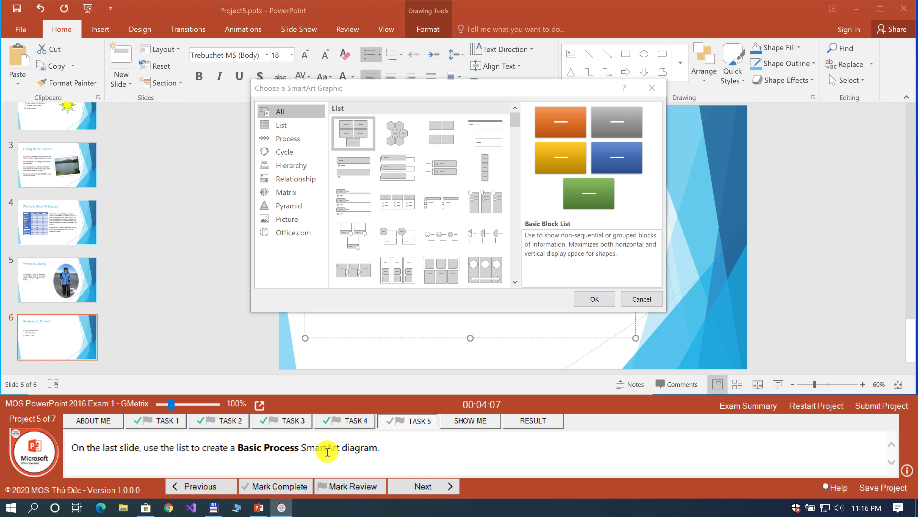
pyautogui.moveTo(266, 447); pyautogui.dragTo(301, 448)
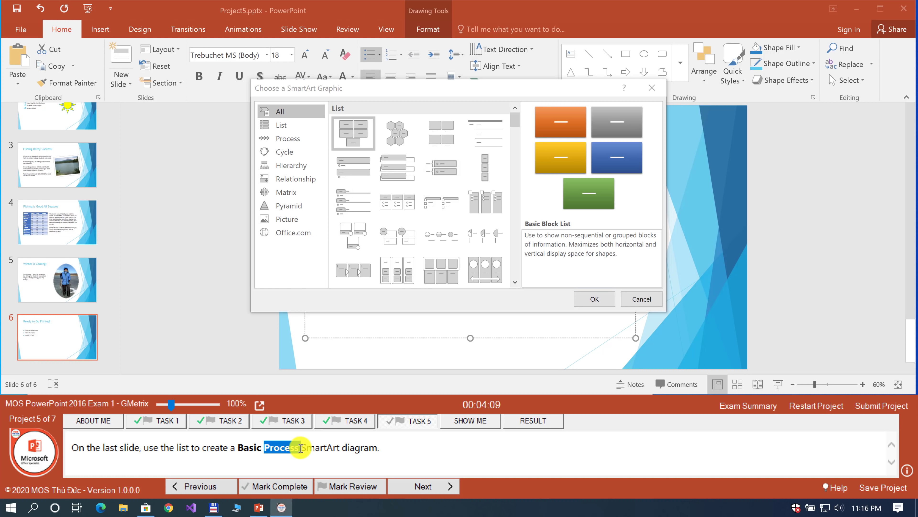
pyautogui.click(288, 138)
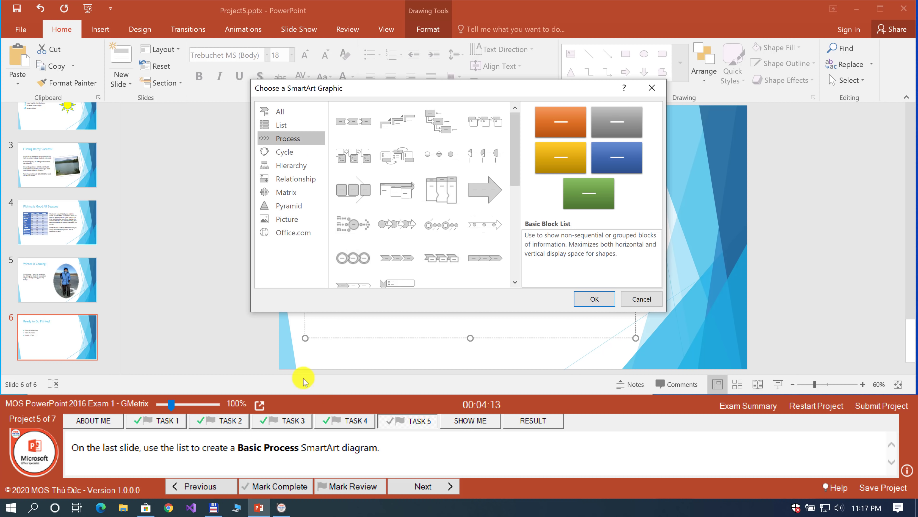
pyautogui.click(351, 125)
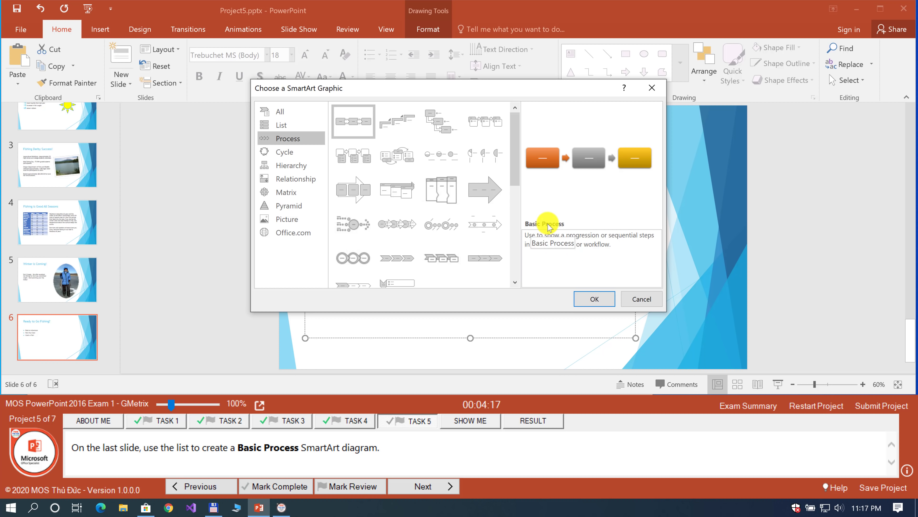
pyautogui.click(585, 298)
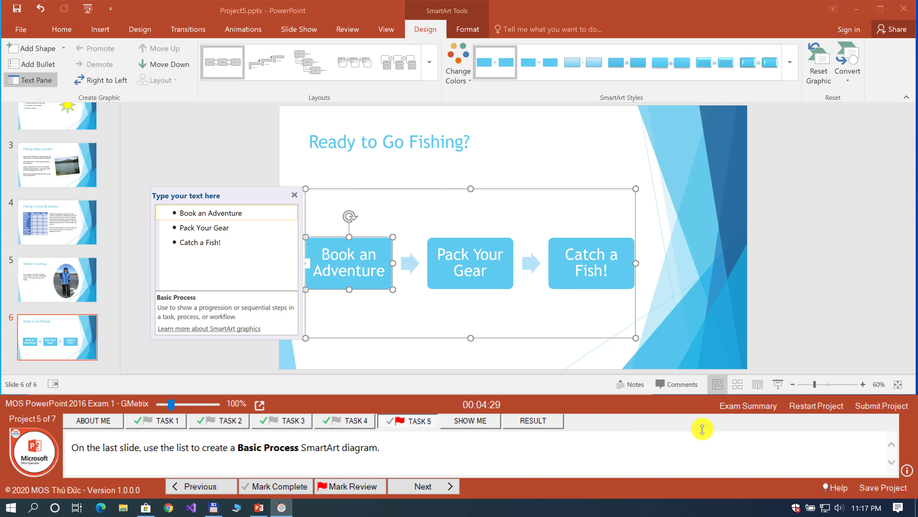
# Submit project 5 saving Project5.pptx, close Microsoft Store, and continue to project 6
pyautogui.click(871, 415)
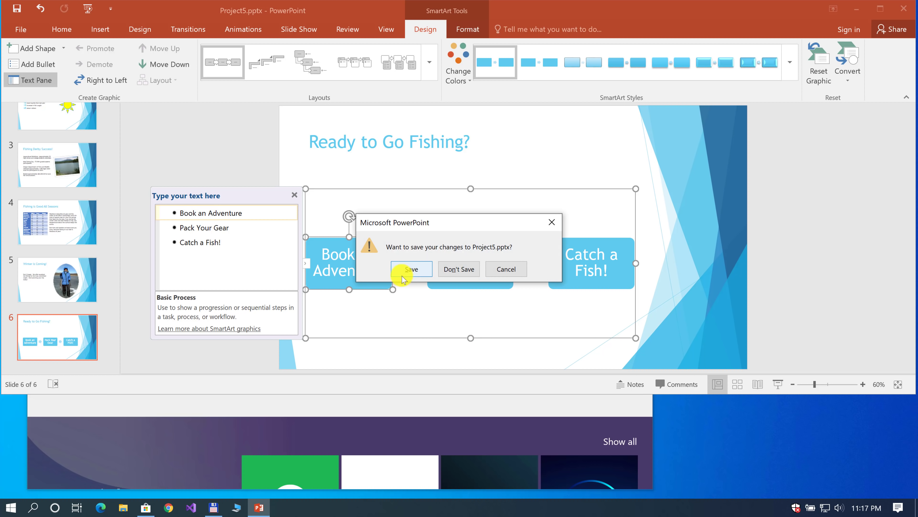
pyautogui.click(405, 271)
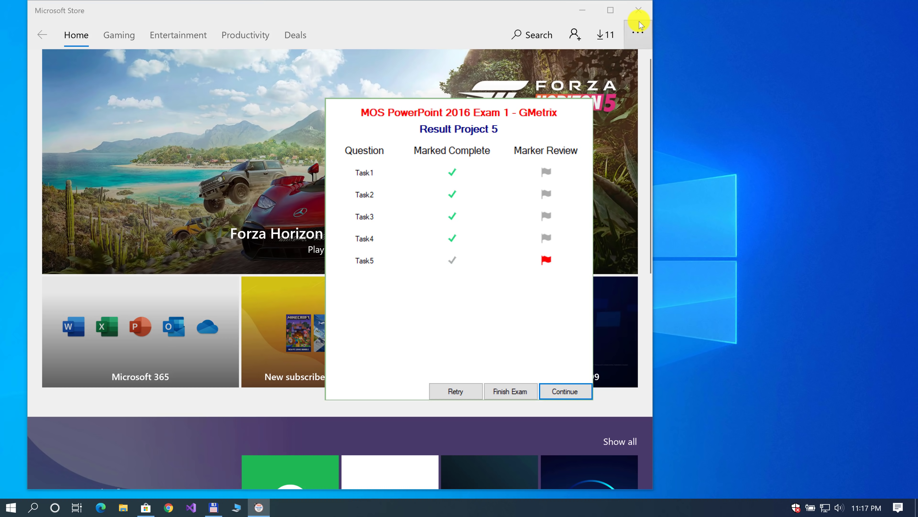
pyautogui.click(639, 10)
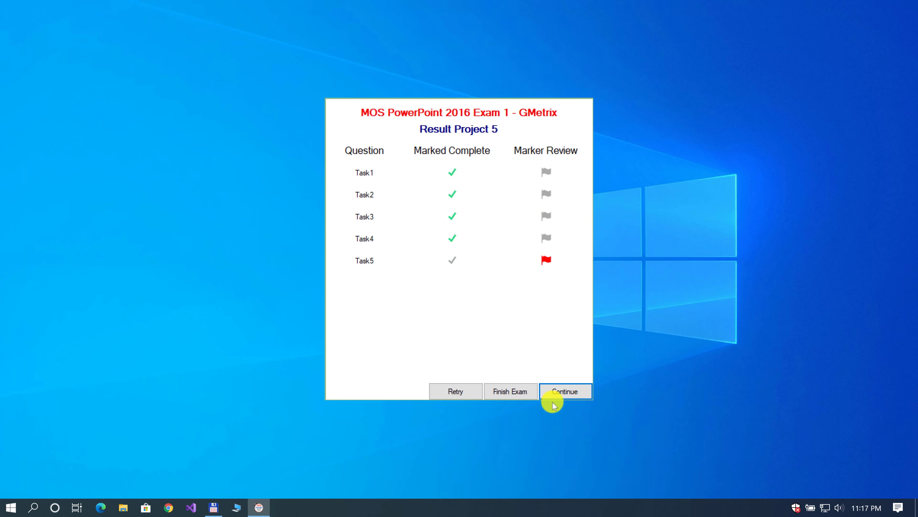
pyautogui.click(566, 394)
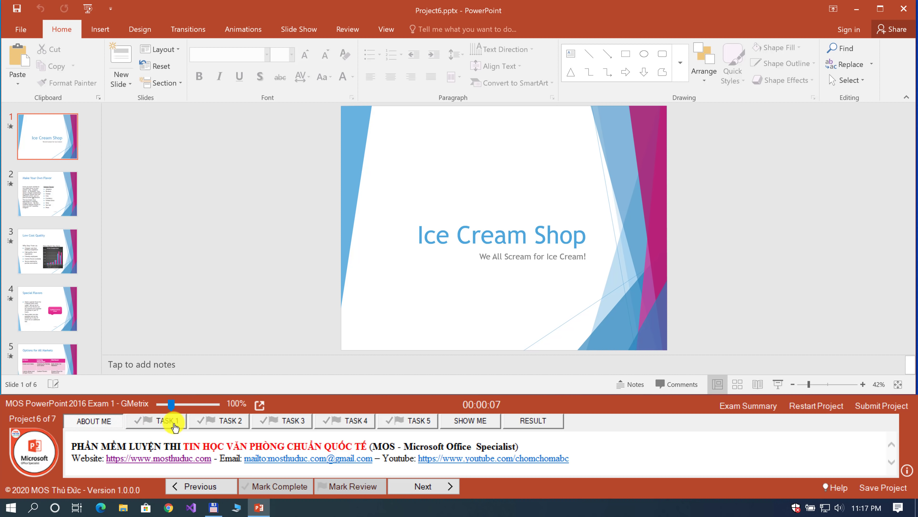
# Turn on View > Guides to show the slide's centre guides, then mark task 1 complete
pyautogui.click(159, 424)
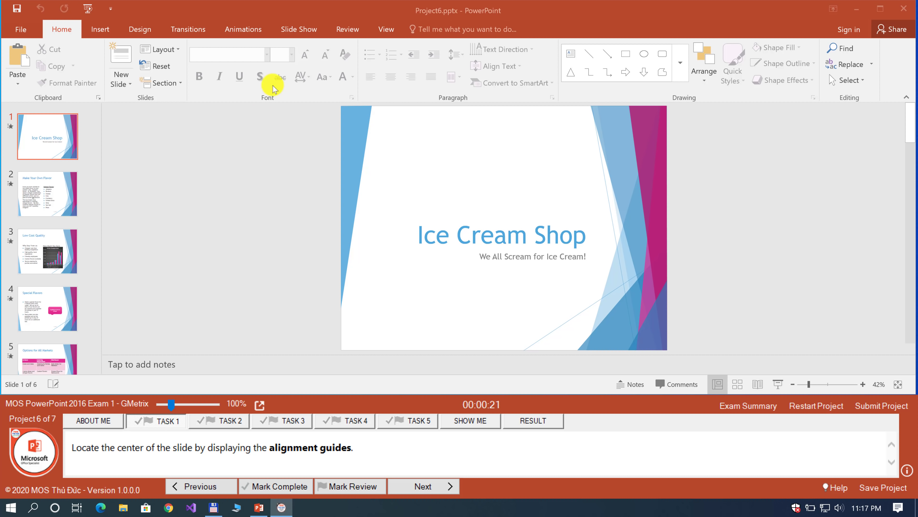
pyautogui.click(385, 29)
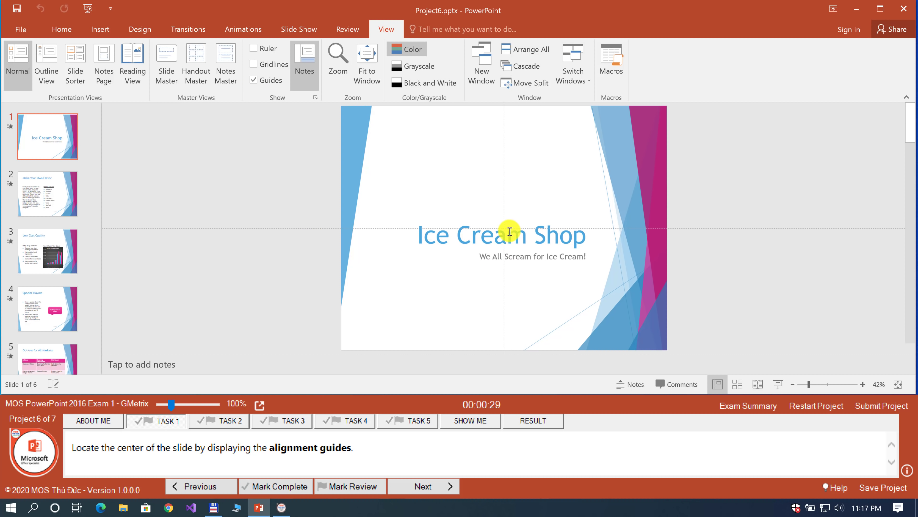
pyautogui.click(277, 486)
pyautogui.click(420, 485)
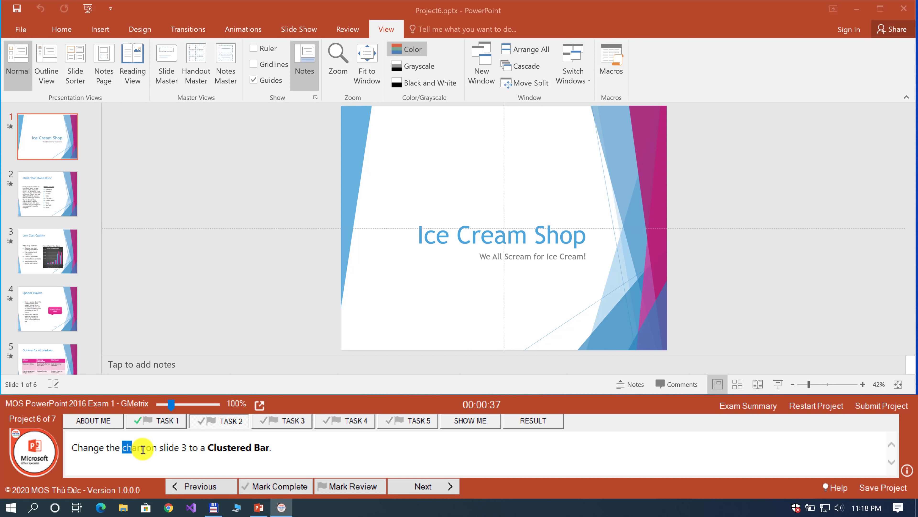
# Change slide 3's Price Comparison chart type to Clustered Bar and mark task 2 complete
pyautogui.moveTo(164, 449); pyautogui.dragTo(182, 451)
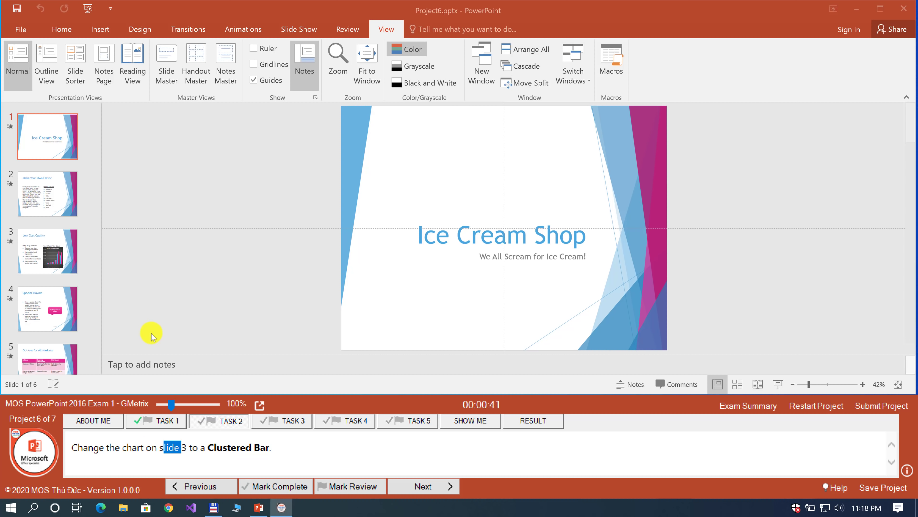
pyautogui.click(44, 260)
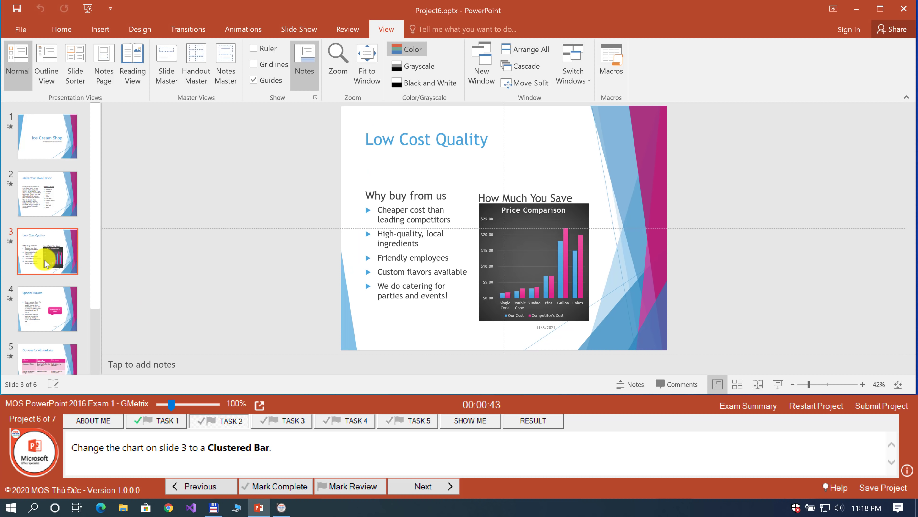
pyautogui.click(575, 314)
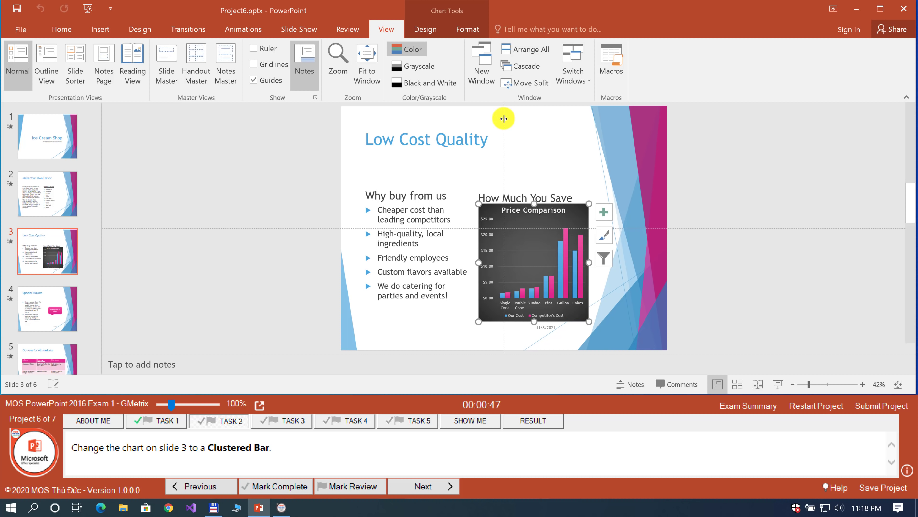
pyautogui.click(439, 32)
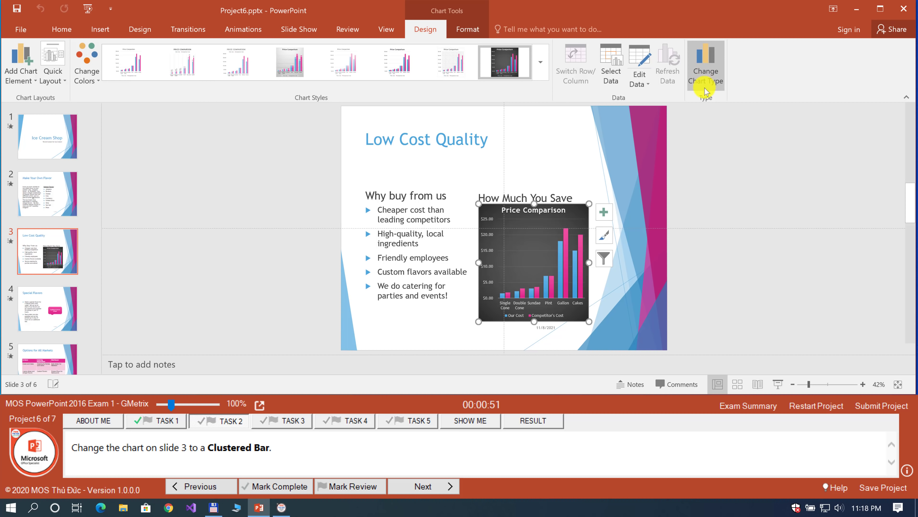
pyautogui.click(707, 76)
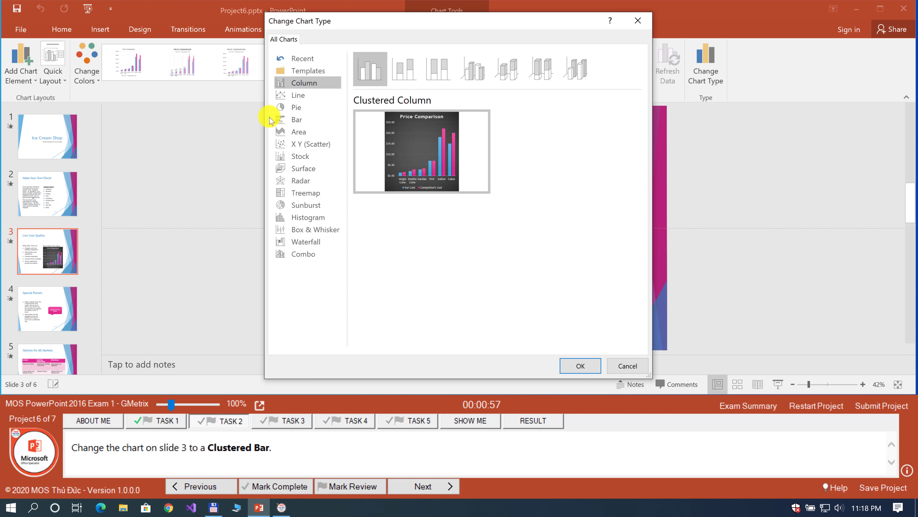
pyautogui.click(289, 119)
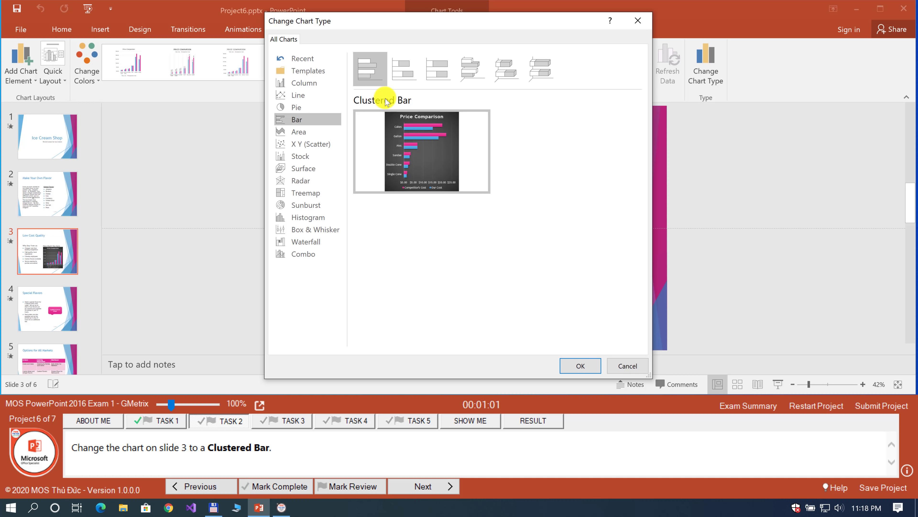
pyautogui.click(573, 364)
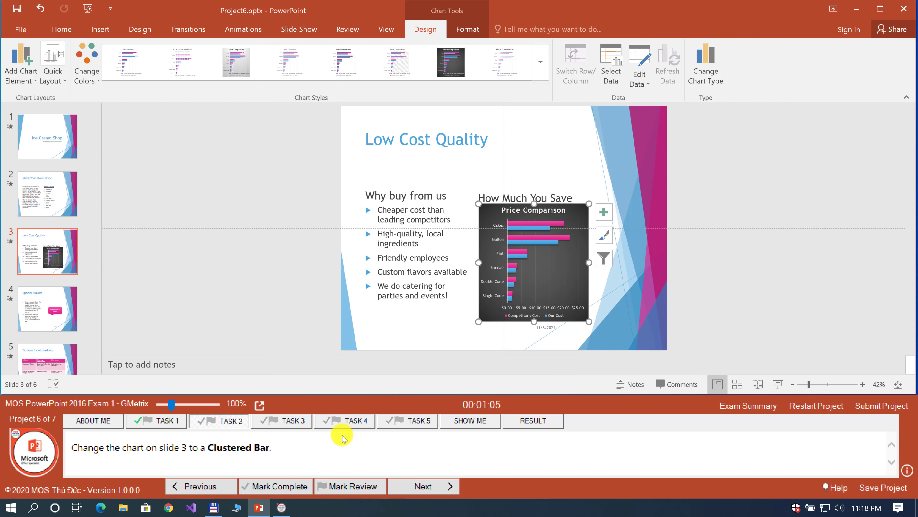
pyautogui.click(281, 492)
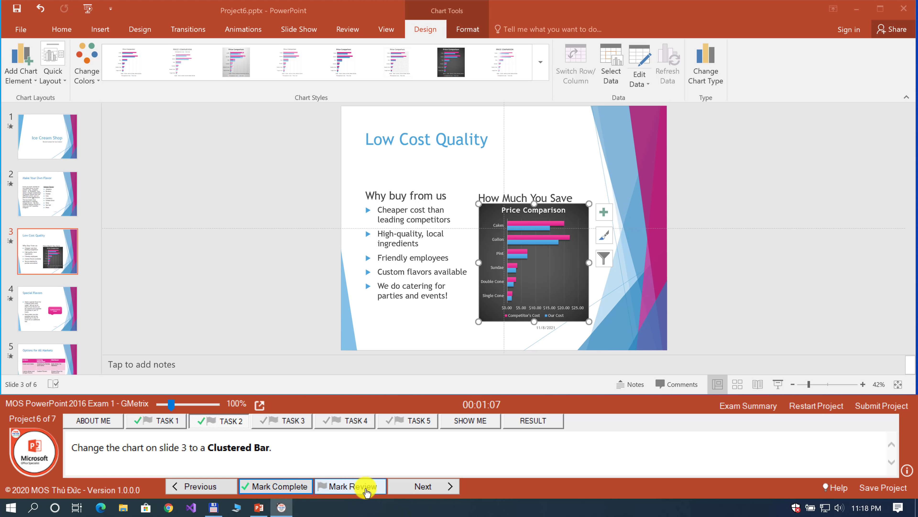
# Advance to task 3 and go to the last slide with the diagram
pyautogui.click(412, 491)
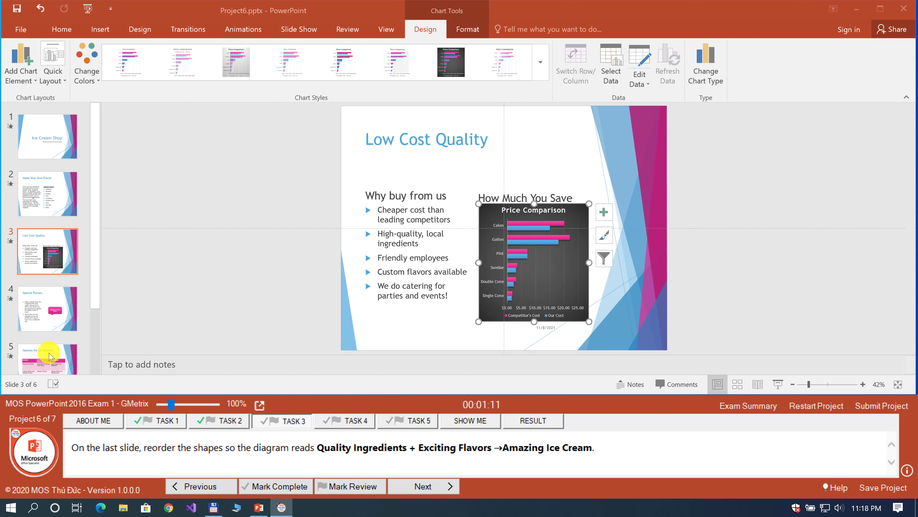
pyautogui.click(41, 348)
pyautogui.scroll(-2, 43, 347)
pyautogui.click(44, 345)
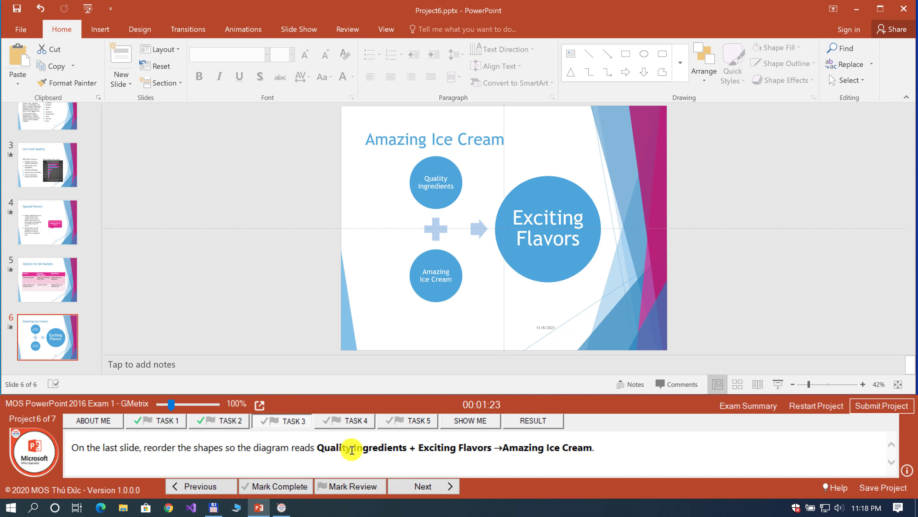
# Move Exciting Flavors up ahead of Amazing Ice Cream in the SmartArt and mark task 3 complete
pyautogui.click(423, 240)
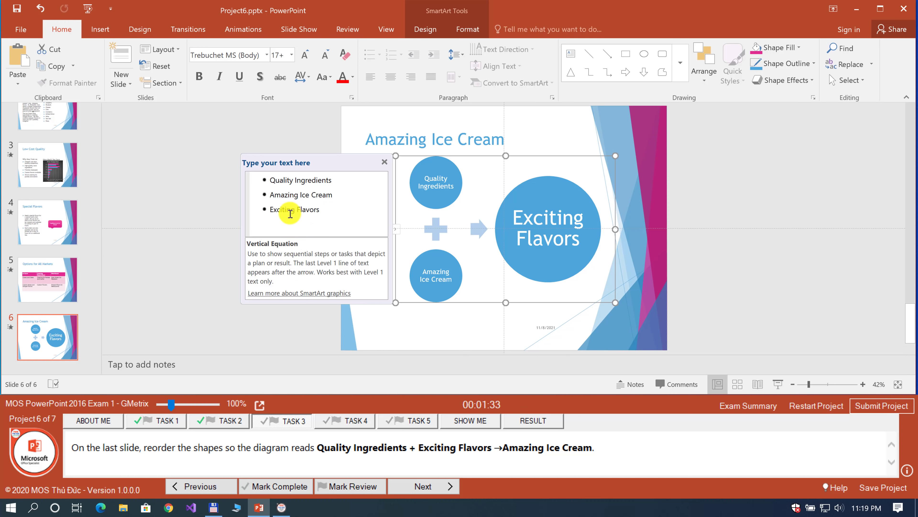
pyautogui.click(290, 210)
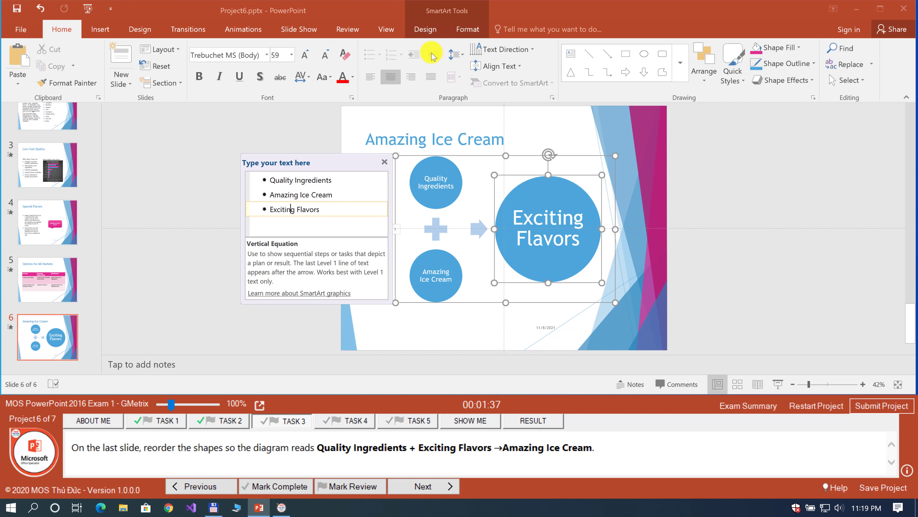
pyautogui.click(426, 29)
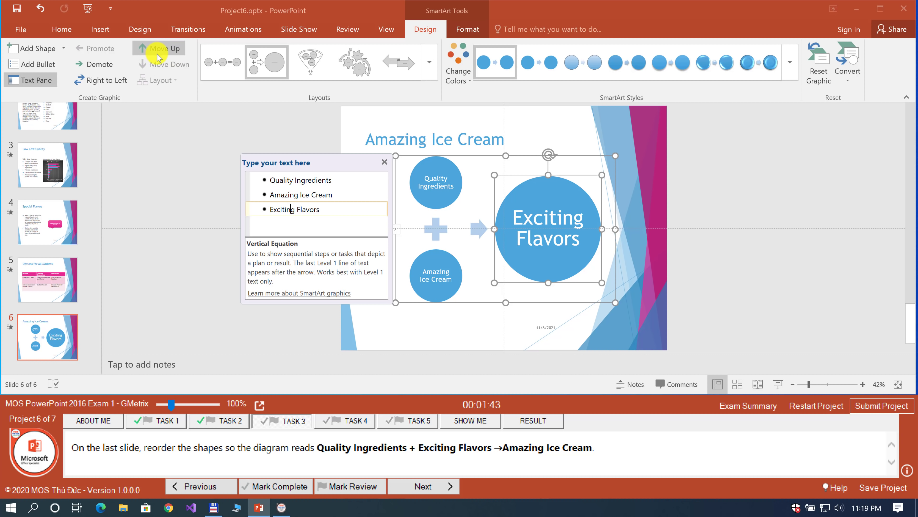
pyautogui.moveTo(323, 209); pyautogui.dragTo(291, 209)
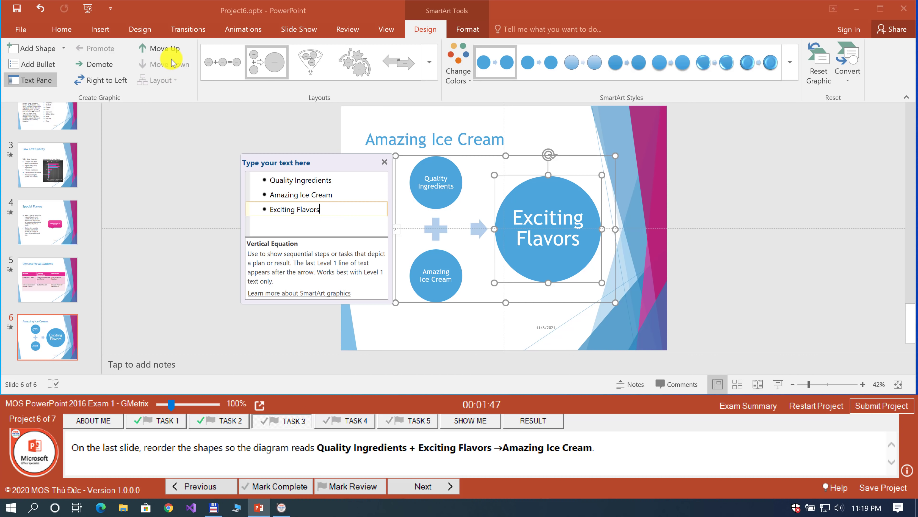
pyautogui.click(173, 50)
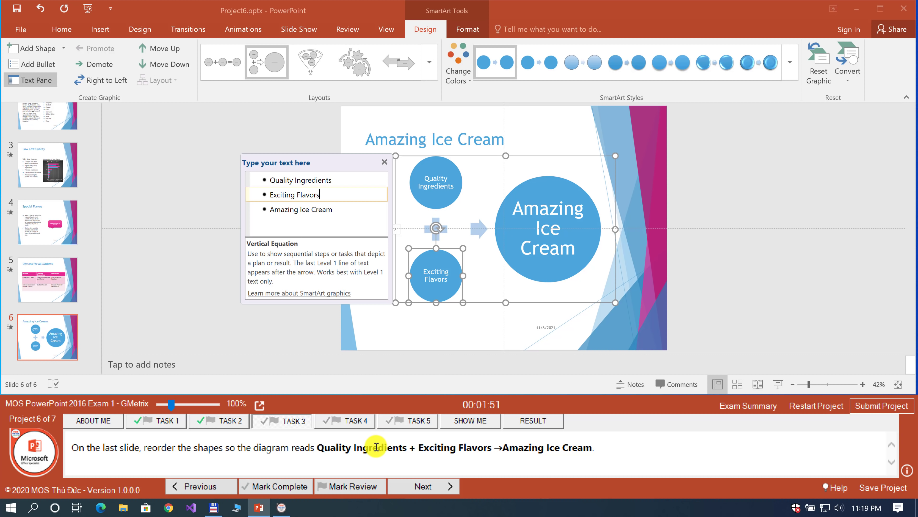
pyautogui.click(287, 488)
# Advance to task 4 and review its transition-duration instructions
pyautogui.click(414, 489)
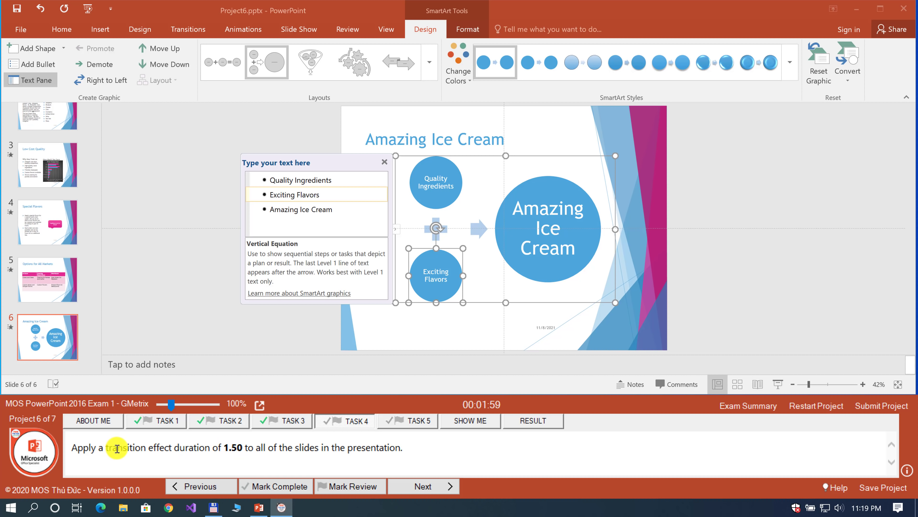
pyautogui.moveTo(117, 449); pyautogui.dragTo(133, 449)
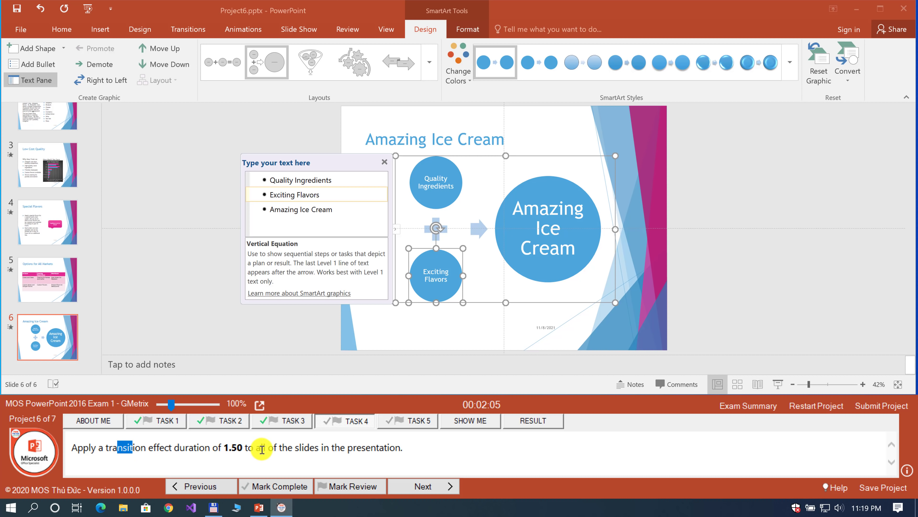
pyautogui.moveTo(262, 449); pyautogui.dragTo(289, 449)
pyautogui.click(335, 448)
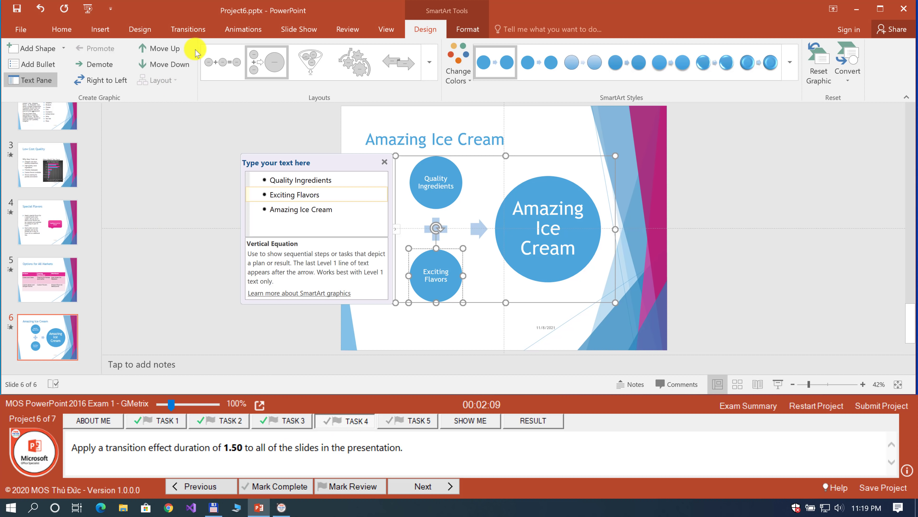
# Set the transition duration to 1.50, apply it to all slides, and mark task 4 complete
pyautogui.click(190, 30)
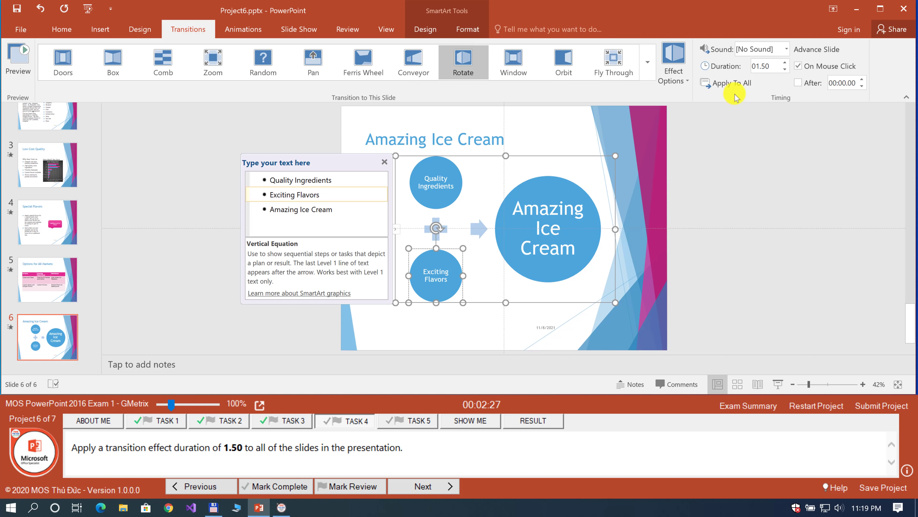
pyautogui.click(720, 87)
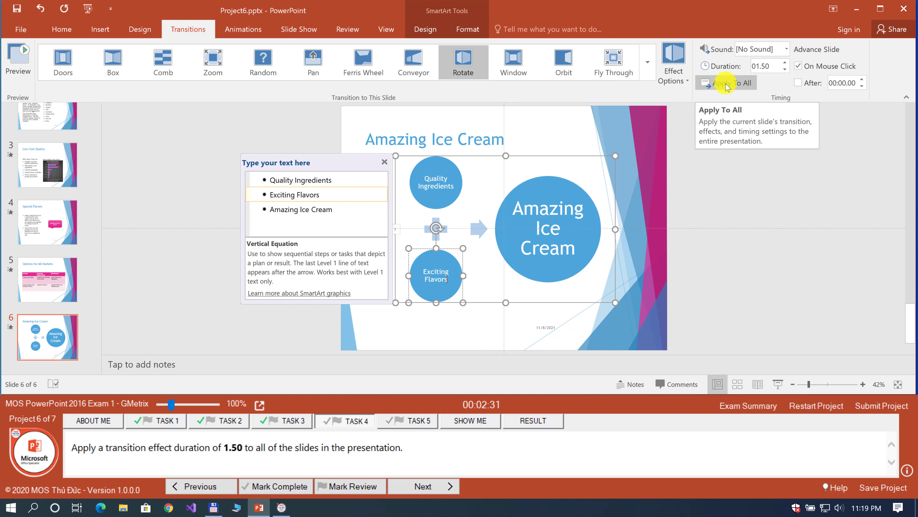
pyautogui.click(726, 82)
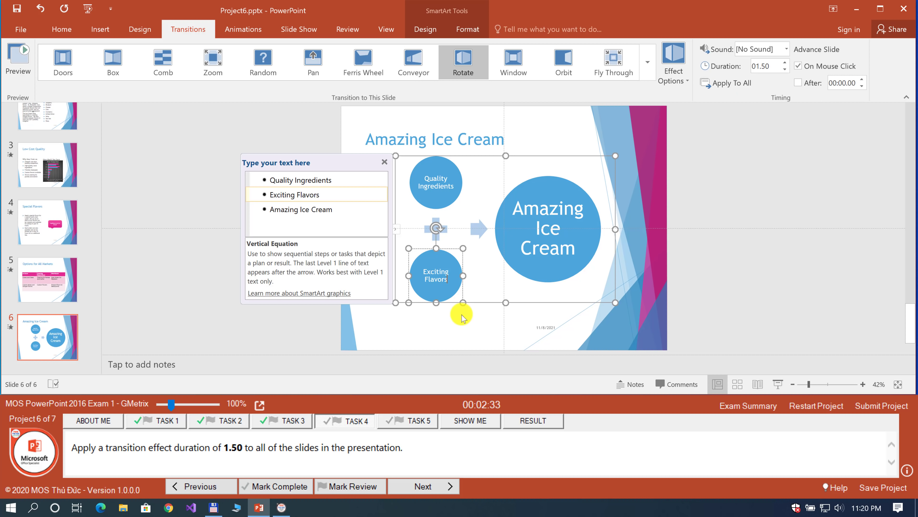
pyautogui.click(284, 486)
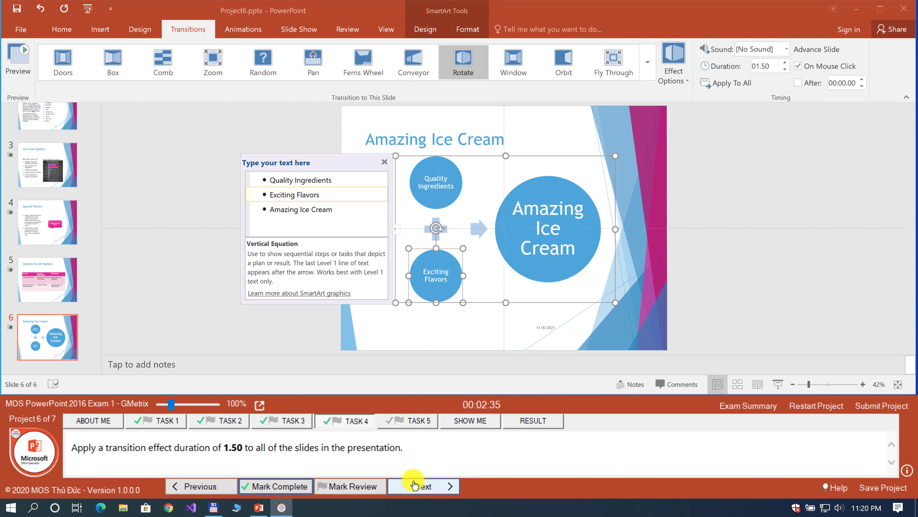
# Advance to task 5 and review its High Quality printing instruction
pyautogui.click(421, 486)
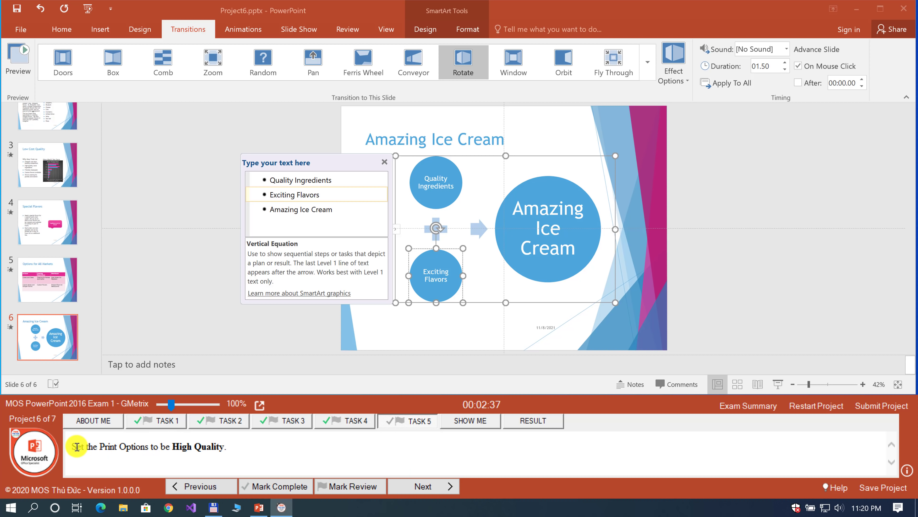
pyautogui.moveTo(75, 448); pyautogui.dragTo(223, 448)
pyautogui.click(222, 448)
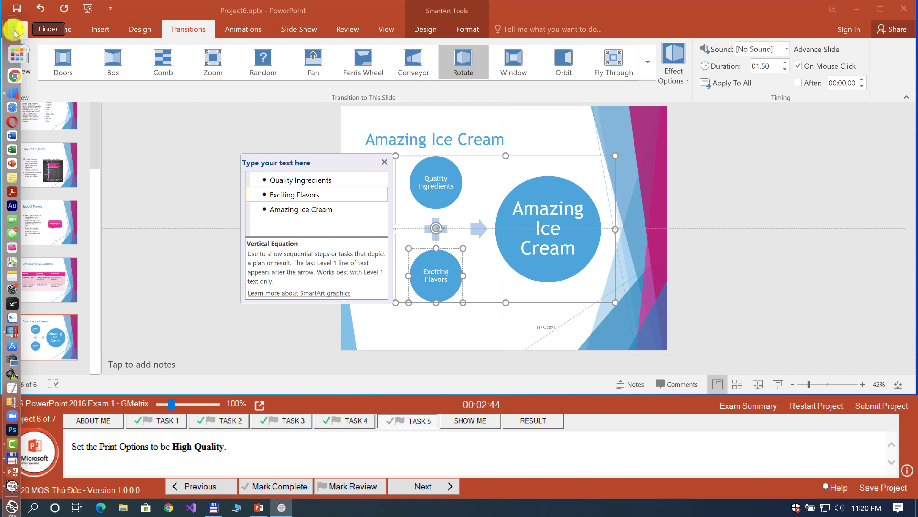
# Enable High quality printing in PowerPoint's Advanced options and mark task 5 complete
pyautogui.click(20, 32)
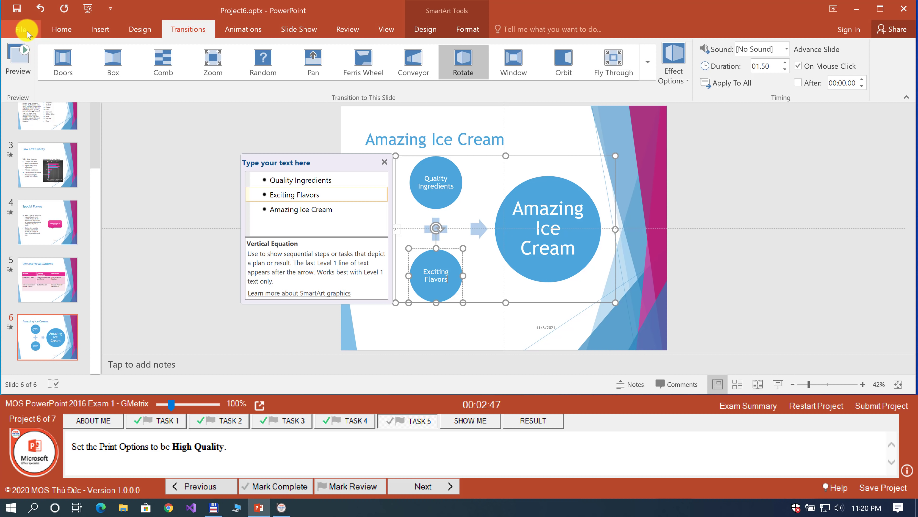
pyautogui.click(27, 34)
pyautogui.click(57, 286)
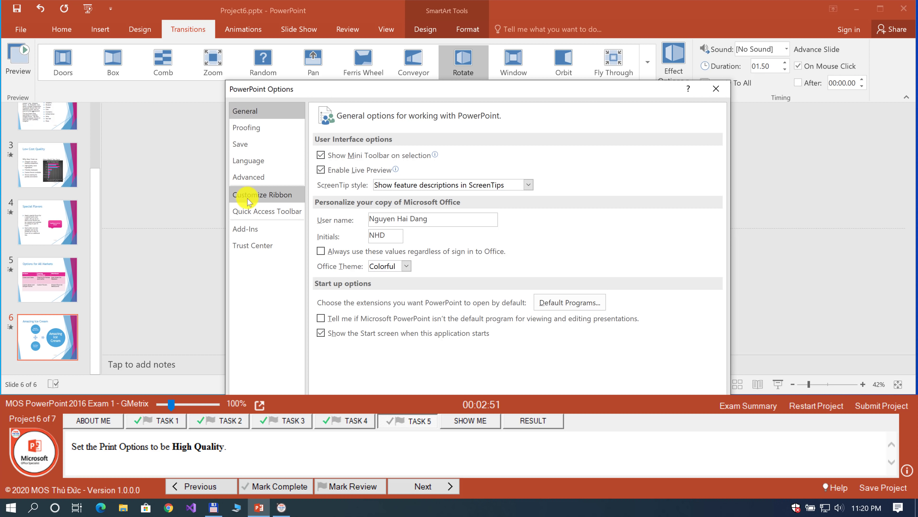
pyautogui.click(248, 177)
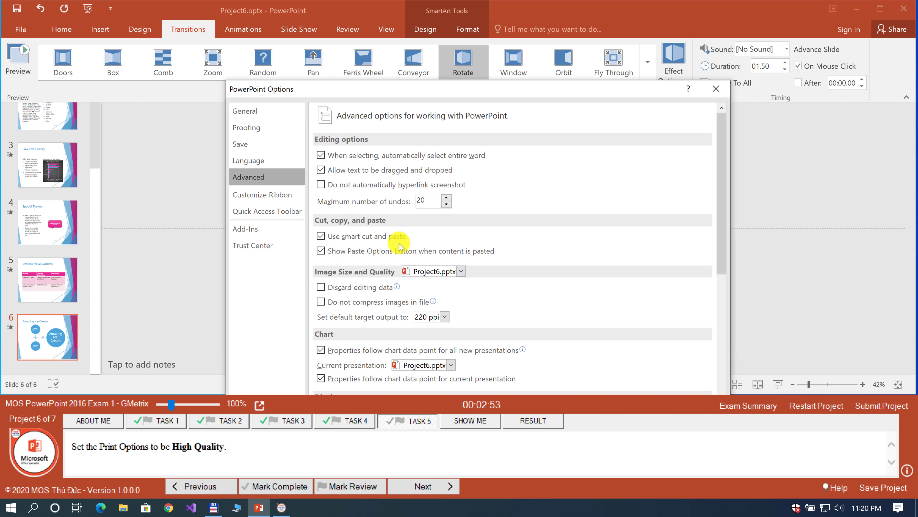
pyautogui.scroll(-1, 400, 246)
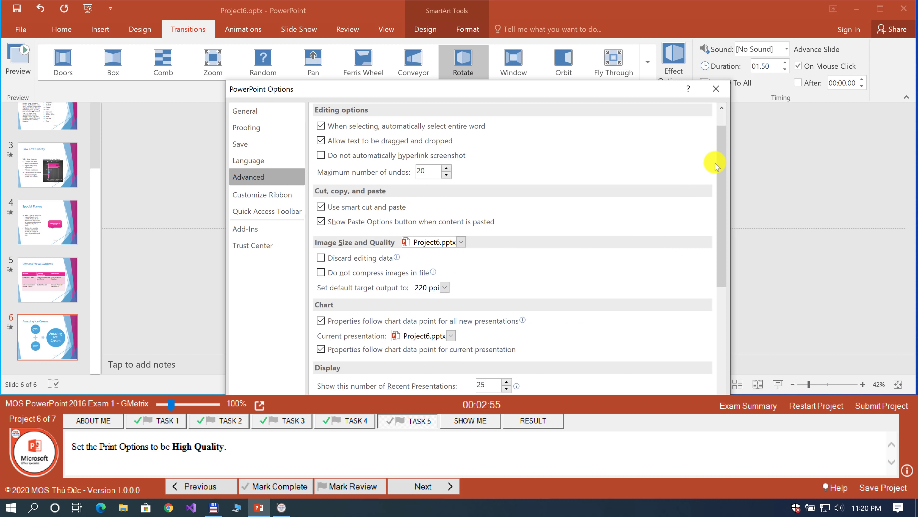
pyautogui.moveTo(715, 165); pyautogui.dragTo(707, 307)
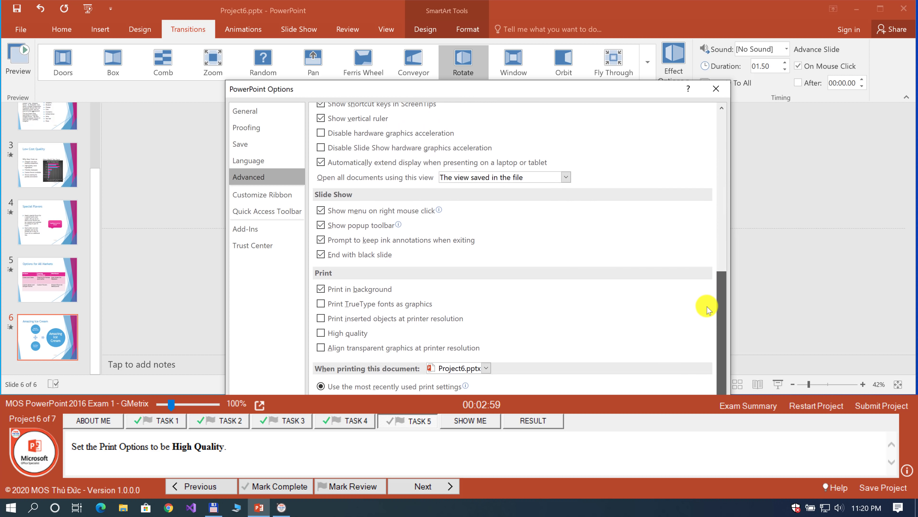
pyautogui.click(321, 333)
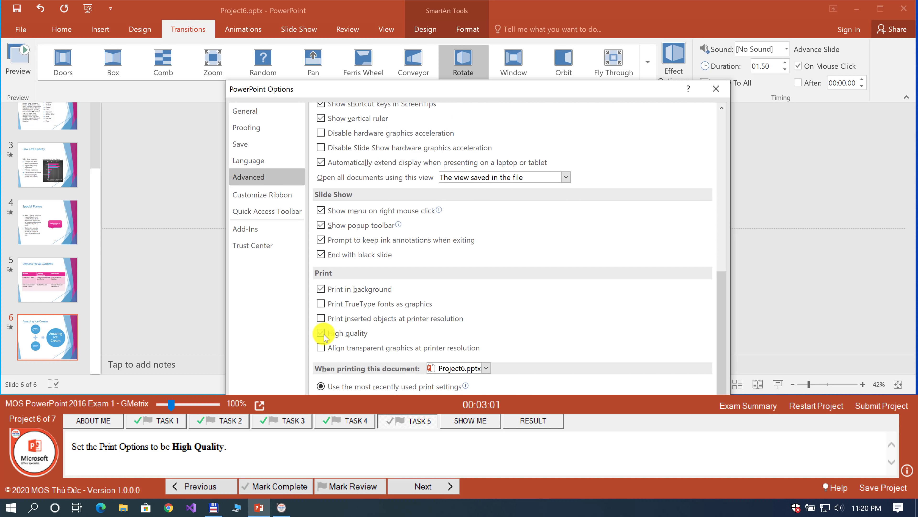
pyautogui.moveTo(495, 91)
pyautogui.mouseDown()
pyautogui.moveTo(489, 24)
pyautogui.moveTo(484, 78)
pyautogui.moveTo(475, 31)
pyautogui.moveTo(498, 70)
pyautogui.moveTo(484, 77)
pyautogui.moveTo(452, 161)
pyautogui.moveTo(454, 202)
pyautogui.moveTo(462, 52)
pyautogui.mouseUp()
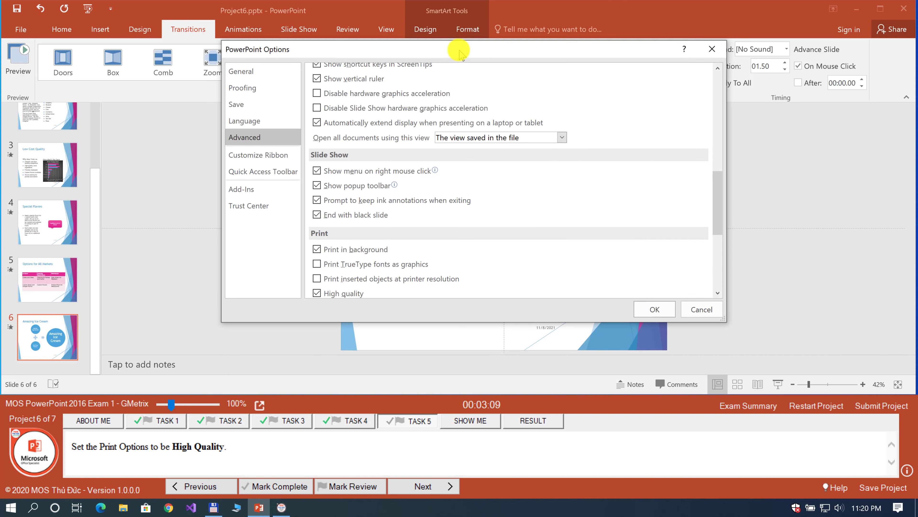
pyautogui.click(654, 310)
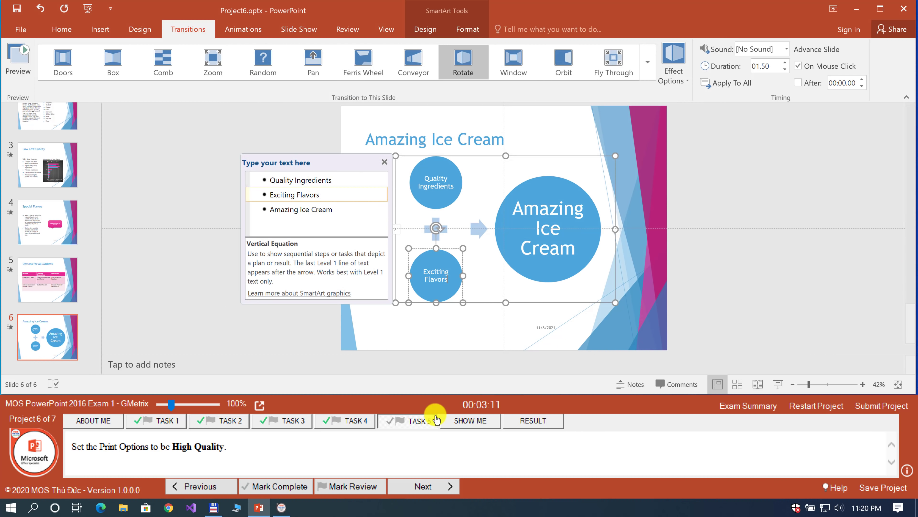
pyautogui.click(288, 488)
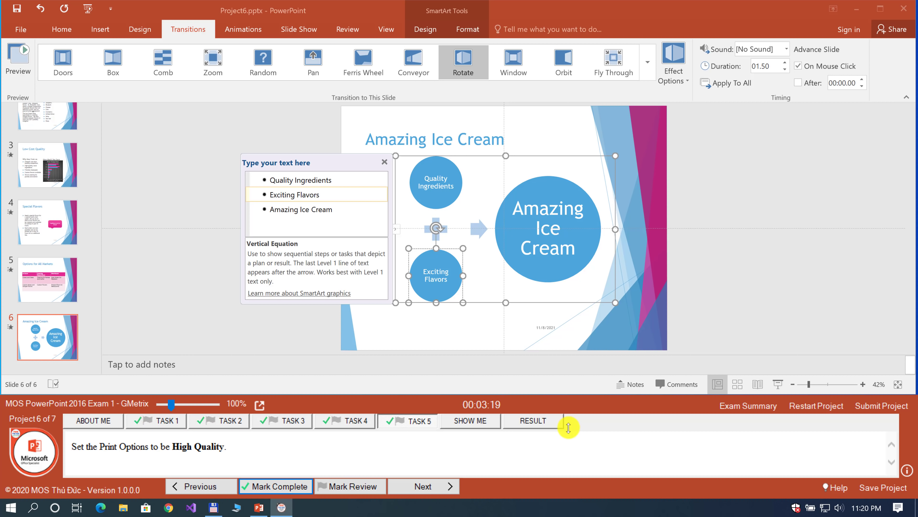
# Submit Project 6, answer the save prompt, and continue to Project 7's Discover Scuba presentation
pyautogui.click(882, 405)
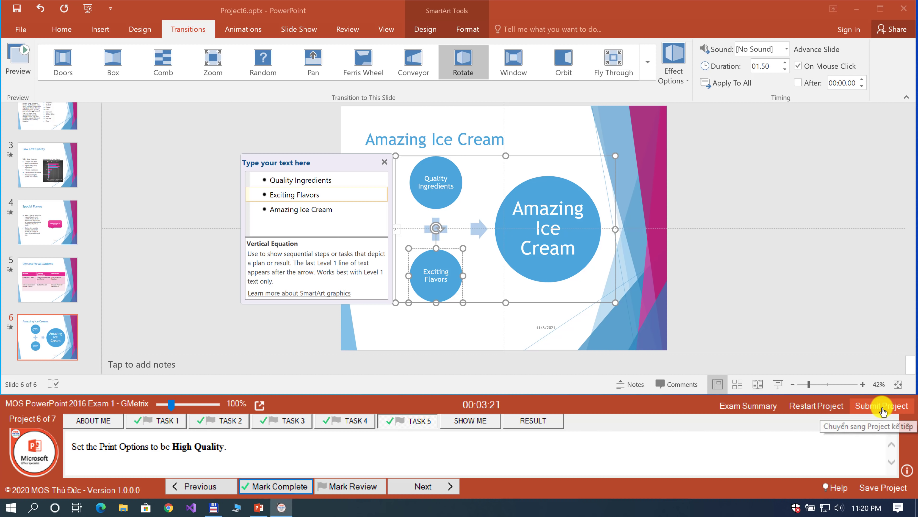
pyautogui.click(411, 274)
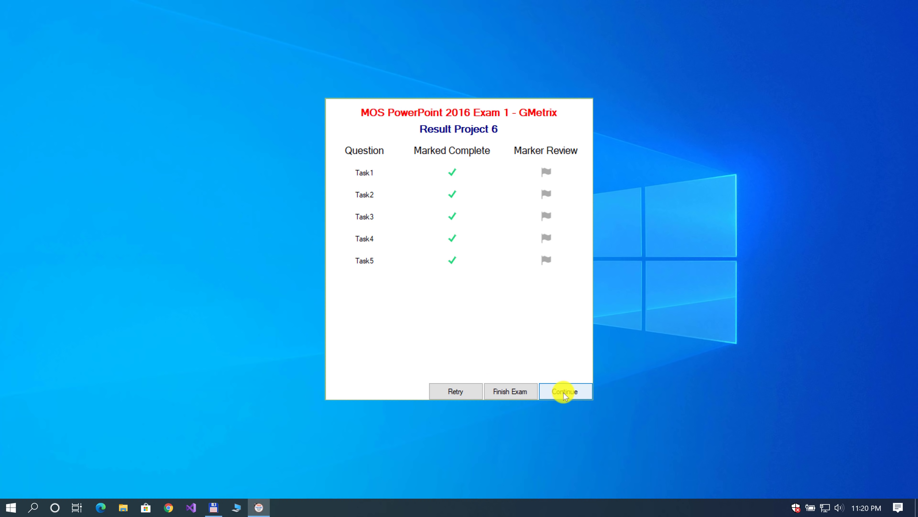
pyautogui.click(565, 392)
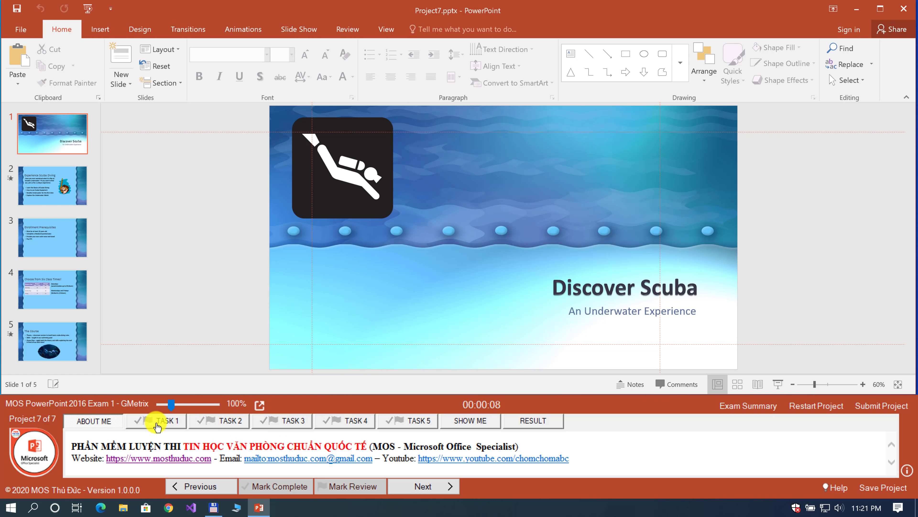
# Apply the Ripple transition to all five slides
pyautogui.click(158, 424)
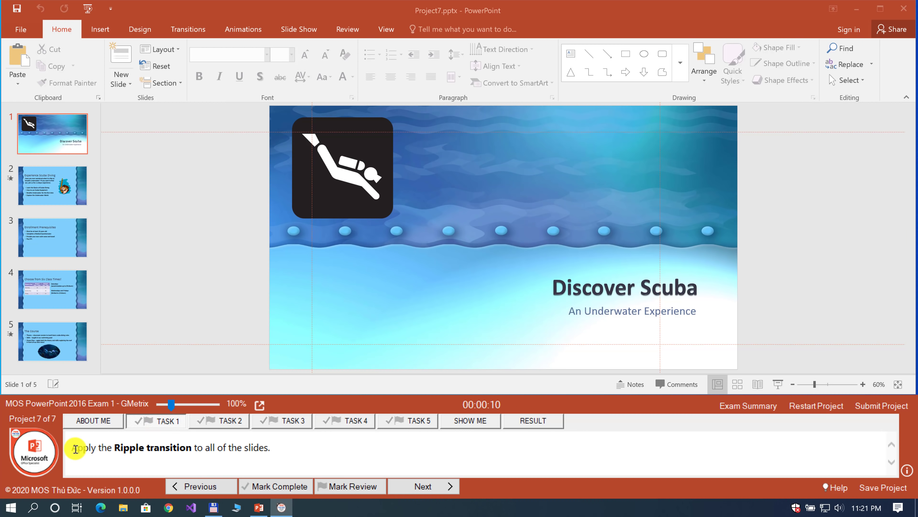
pyautogui.moveTo(83, 448); pyautogui.dragTo(172, 452)
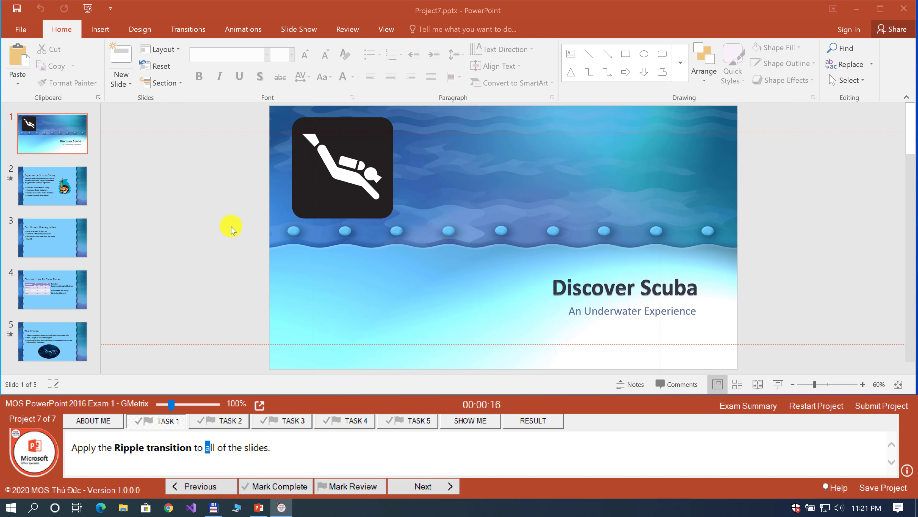
pyautogui.click(193, 30)
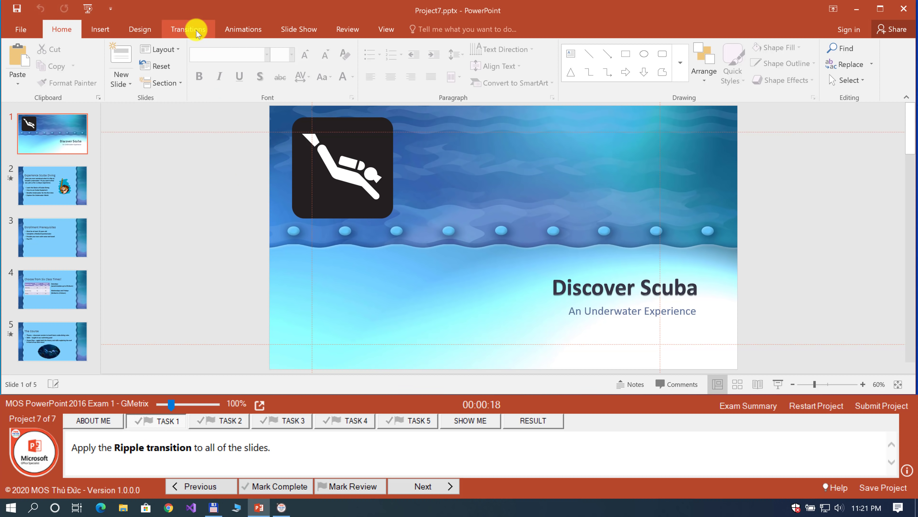
pyautogui.click(188, 29)
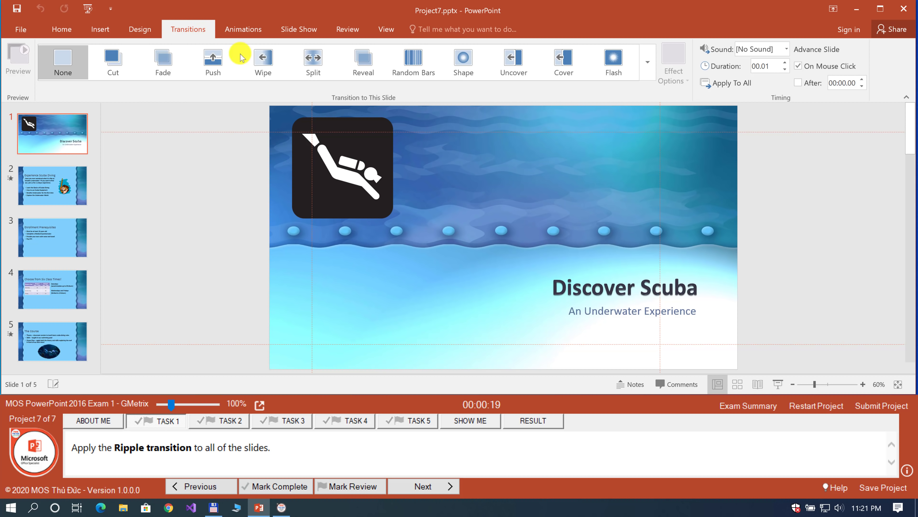
pyautogui.click(647, 71)
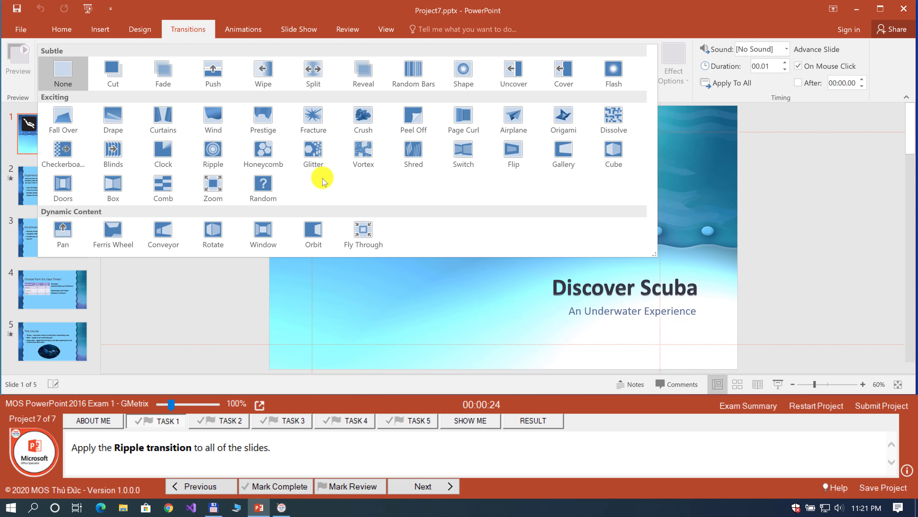
pyautogui.click(212, 152)
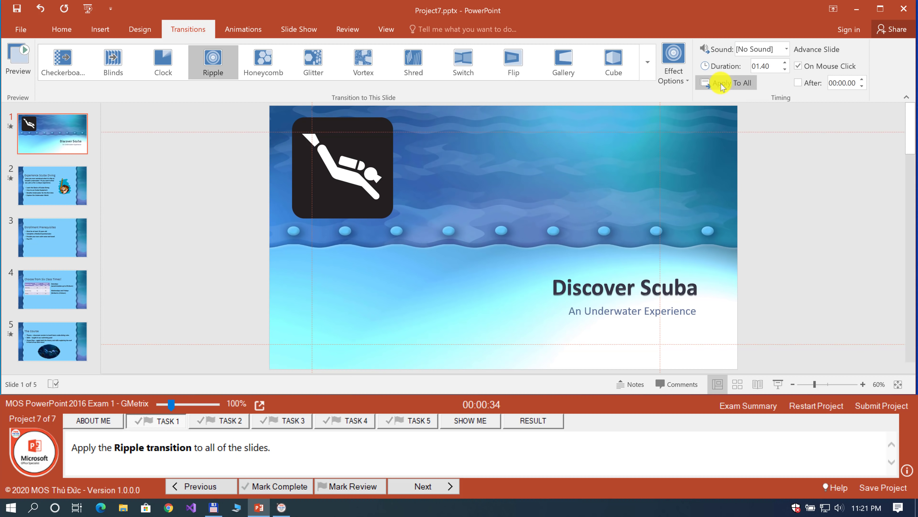
pyautogui.click(728, 84)
# Mark task 1 complete, advance to task 2, and select slide 2
pyautogui.click(285, 487)
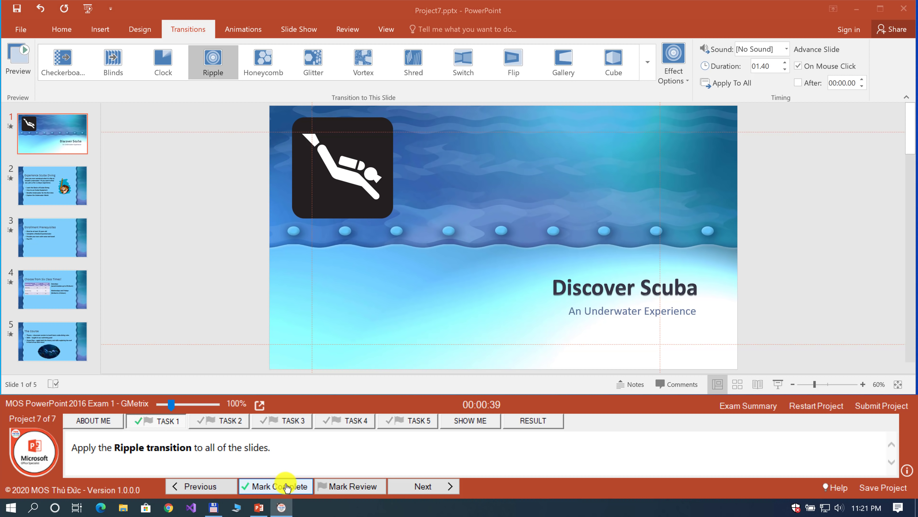
pyautogui.click(413, 488)
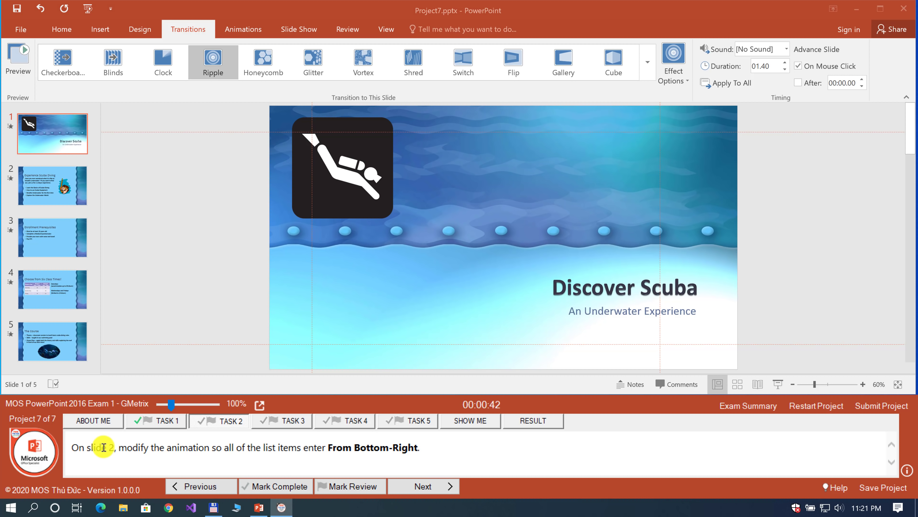
pyautogui.click(66, 185)
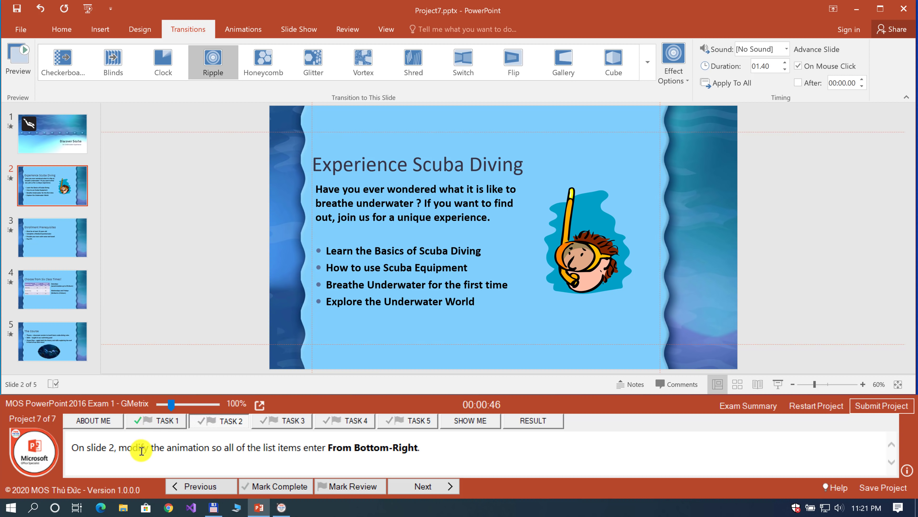
# Open the Animation Pane and select all four list-item animations on slide 2
pyautogui.moveTo(141, 450); pyautogui.dragTo(263, 449)
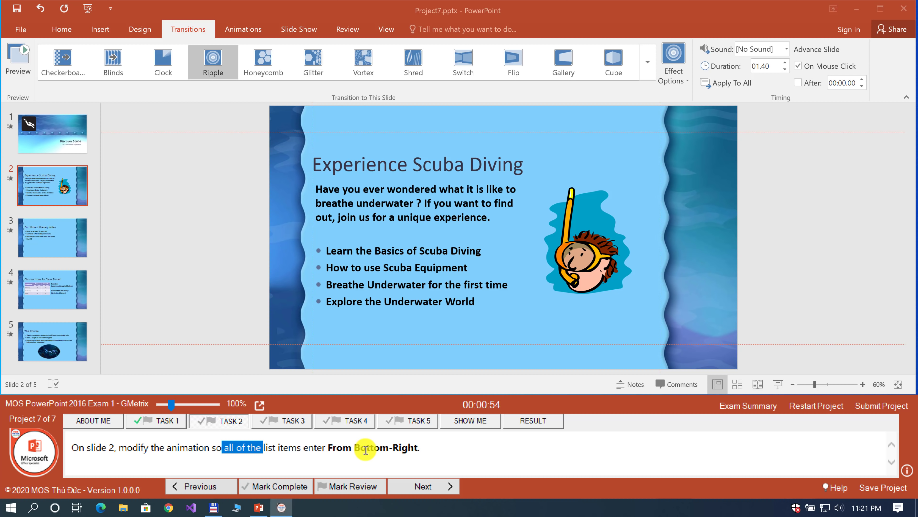
pyautogui.click(241, 30)
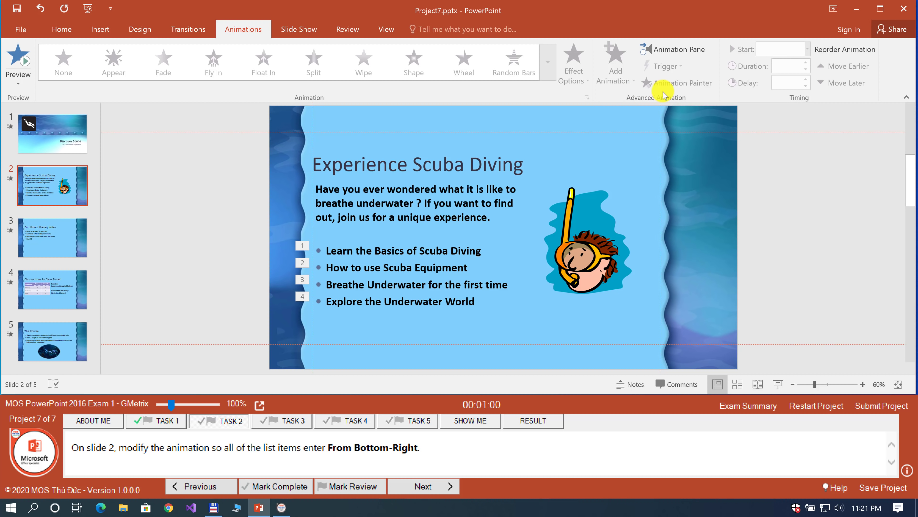
pyautogui.click(663, 54)
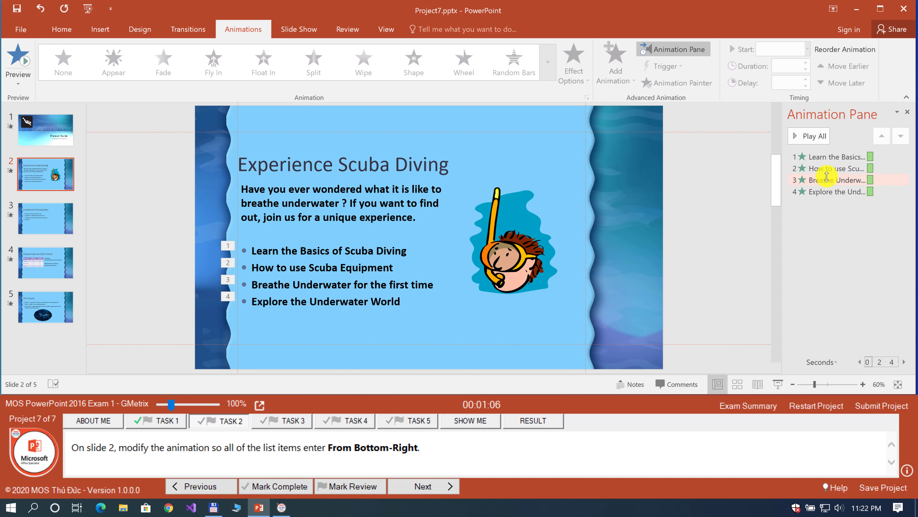
pyautogui.click(828, 161)
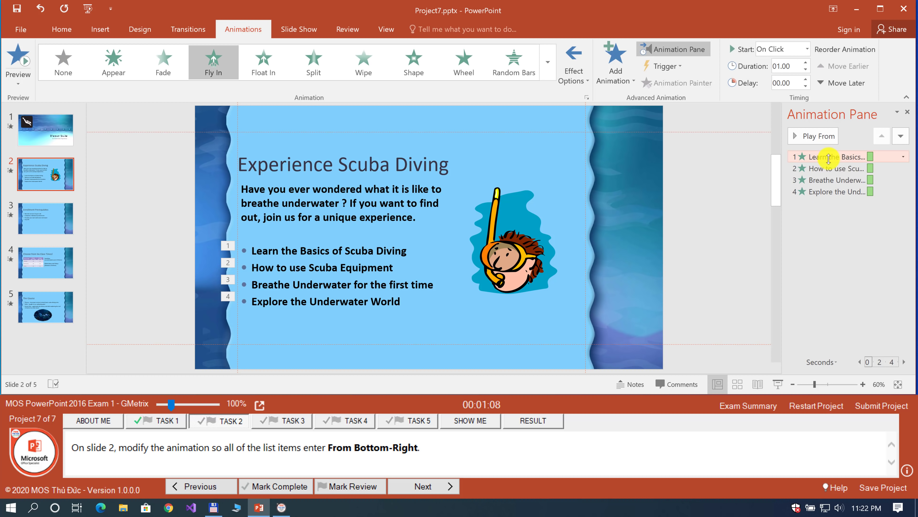
pyautogui.keyDown('shift'); pyautogui.click(832, 192); pyautogui.keyUp('shift')
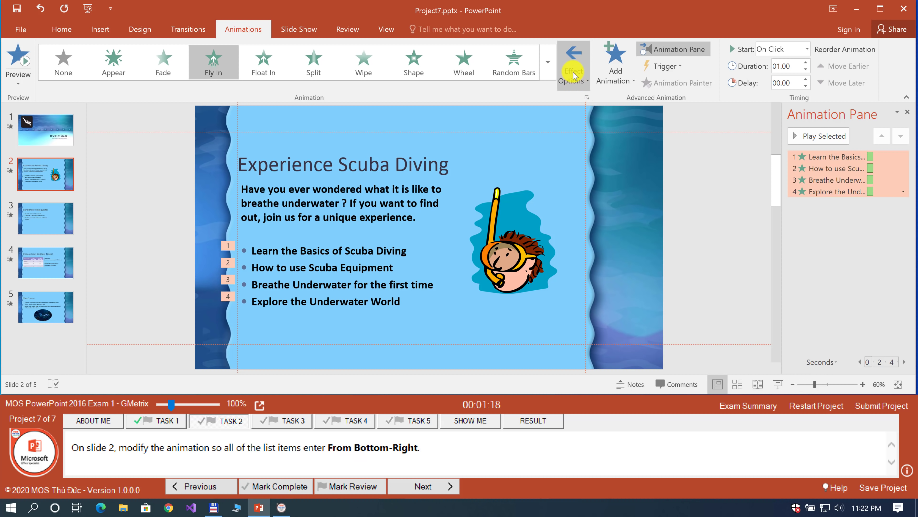
# Set their effect direction to From Bottom-Right and mark task 2 complete
pyautogui.click(588, 86)
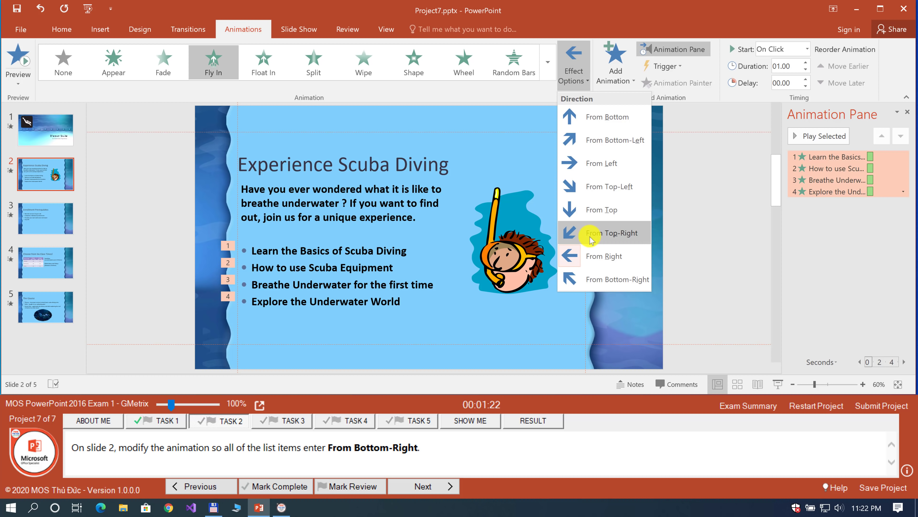
pyautogui.click(609, 284)
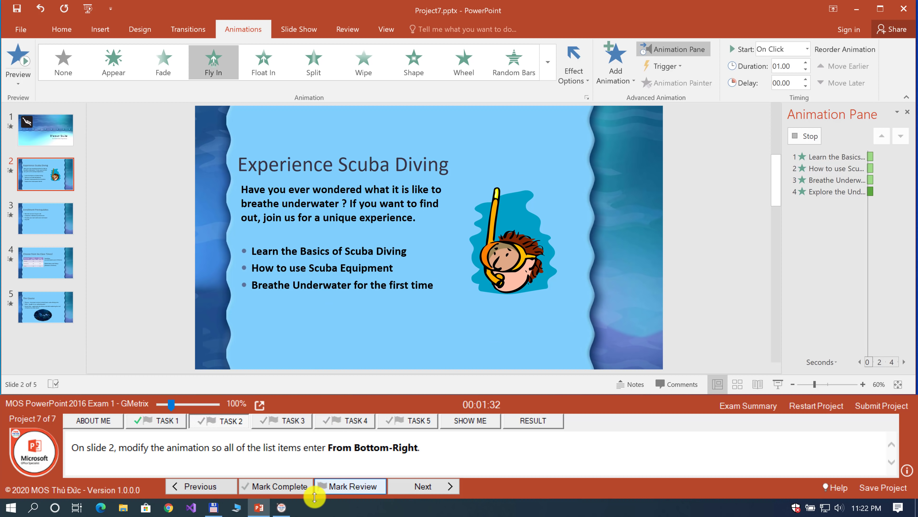
pyautogui.click(289, 485)
pyautogui.click(420, 486)
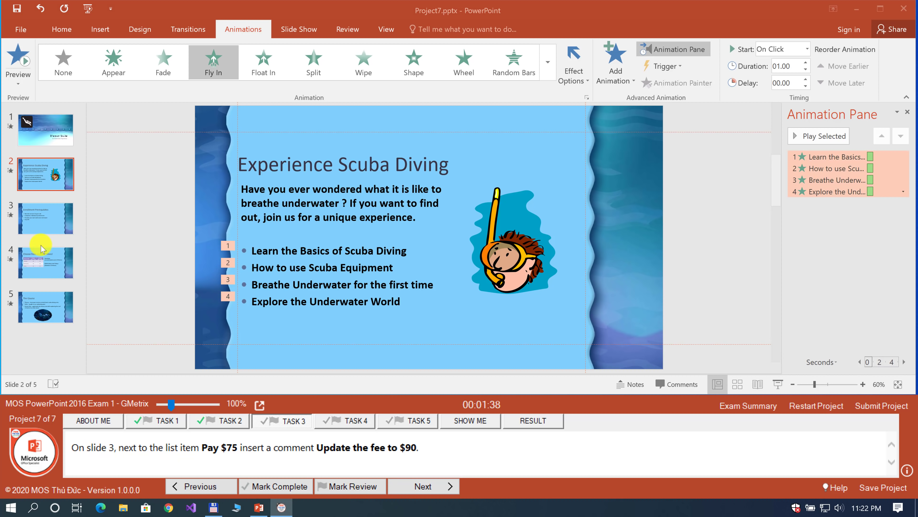
# Insert a new comment beside the Pay $75 item on slide 3
pyautogui.click(54, 222)
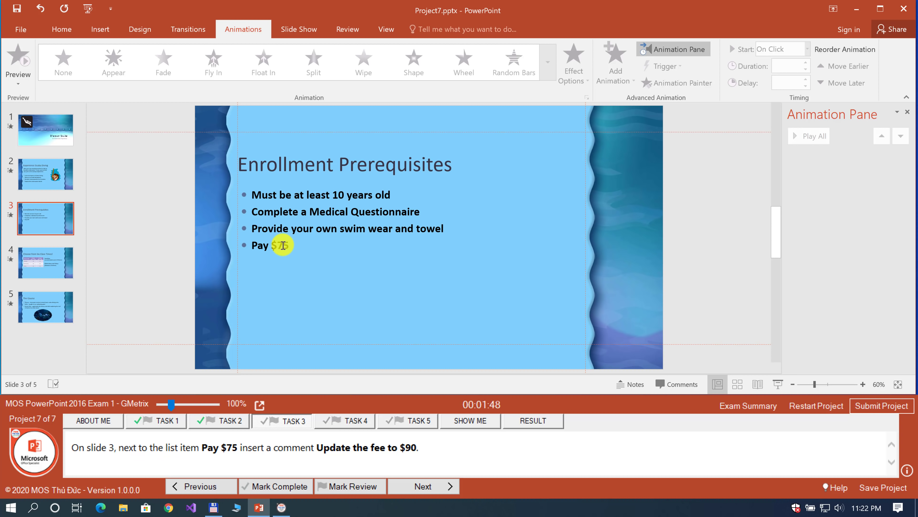
pyautogui.moveTo(283, 245); pyautogui.dragTo(259, 246)
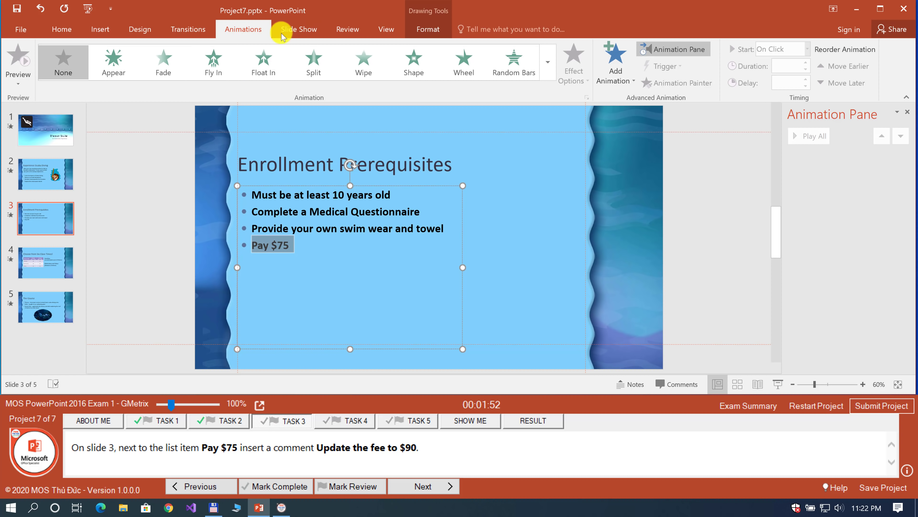
pyautogui.click(340, 31)
pyautogui.click(193, 61)
# Write 'Update the fee to $90' in the comment and mark task 3 complete
pyautogui.moveTo(317, 447); pyautogui.dragTo(416, 447)
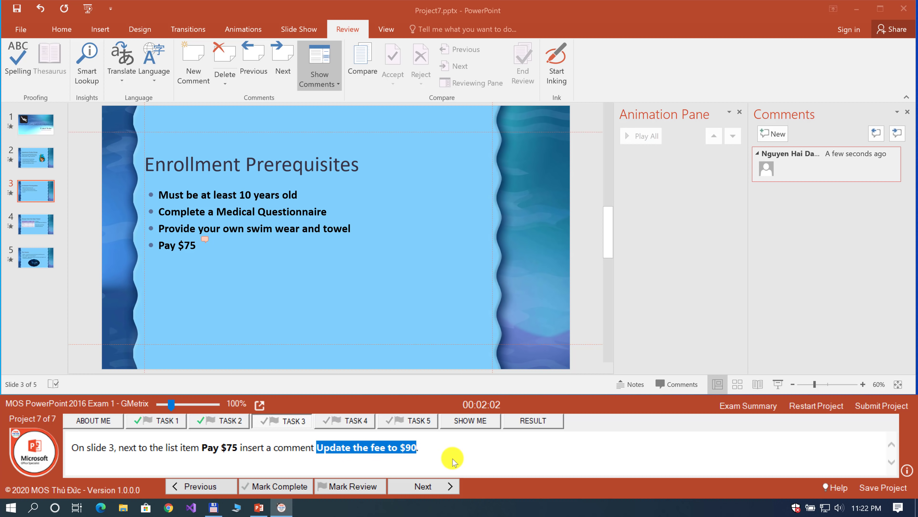
pyautogui.click(811, 168)
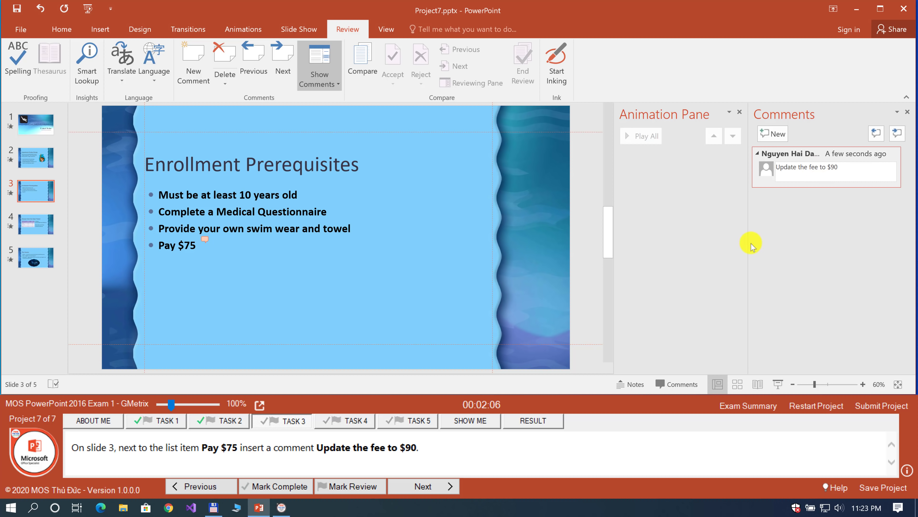
pyautogui.click(699, 230)
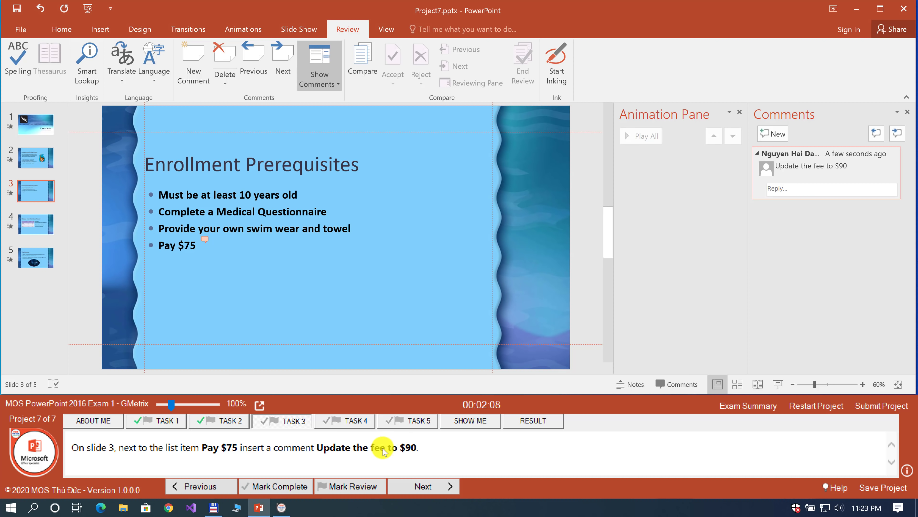
pyautogui.click(288, 486)
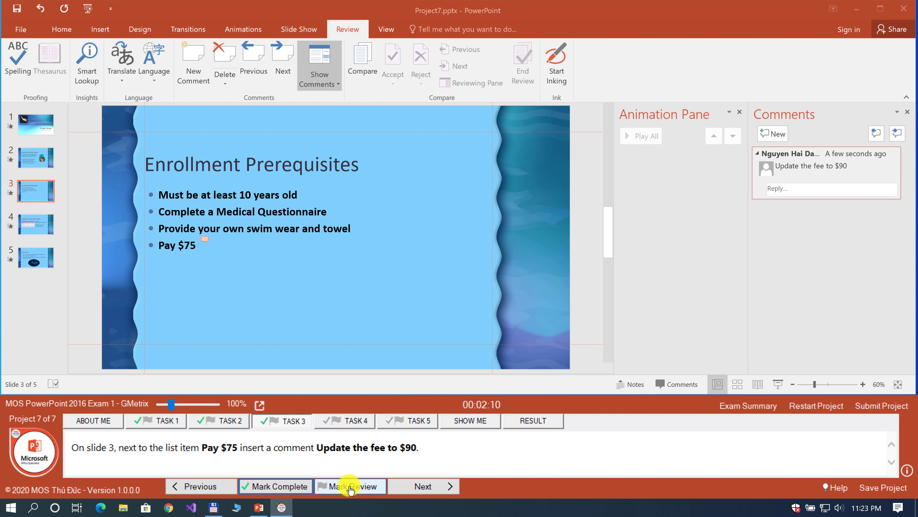
pyautogui.click(412, 485)
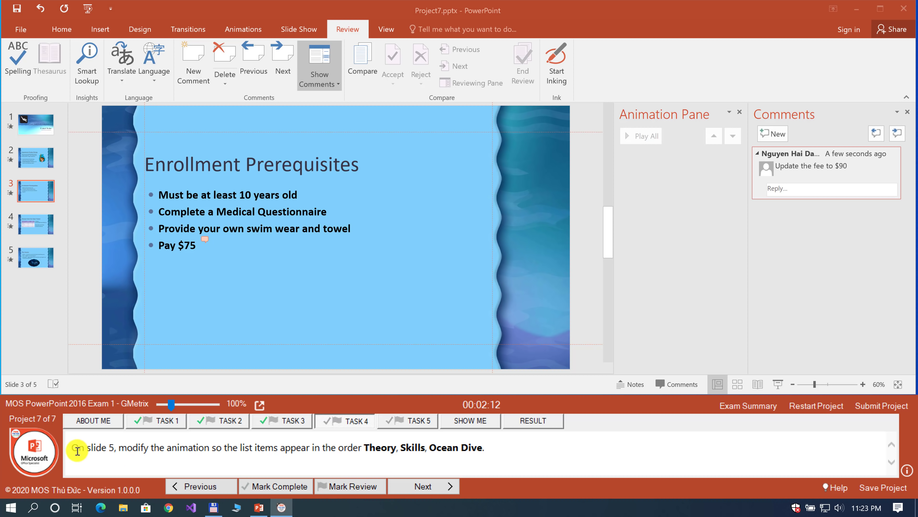
# Go to slide 5 and hide the comments pane
pyautogui.click(35, 257)
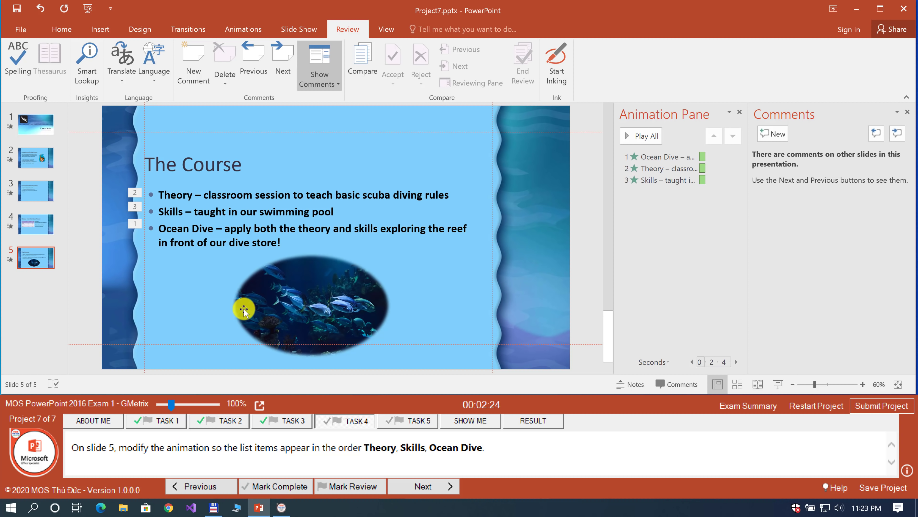
pyautogui.click(197, 211)
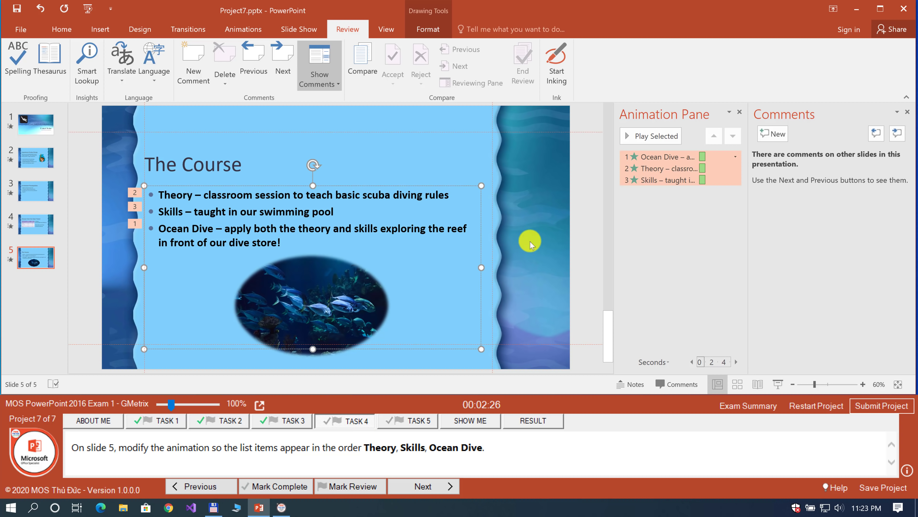
pyautogui.click(676, 203)
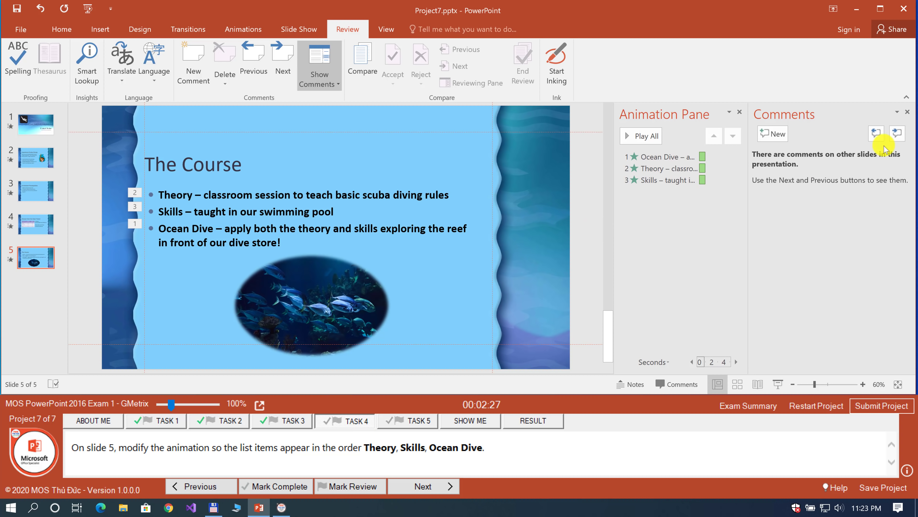
pyautogui.click(907, 112)
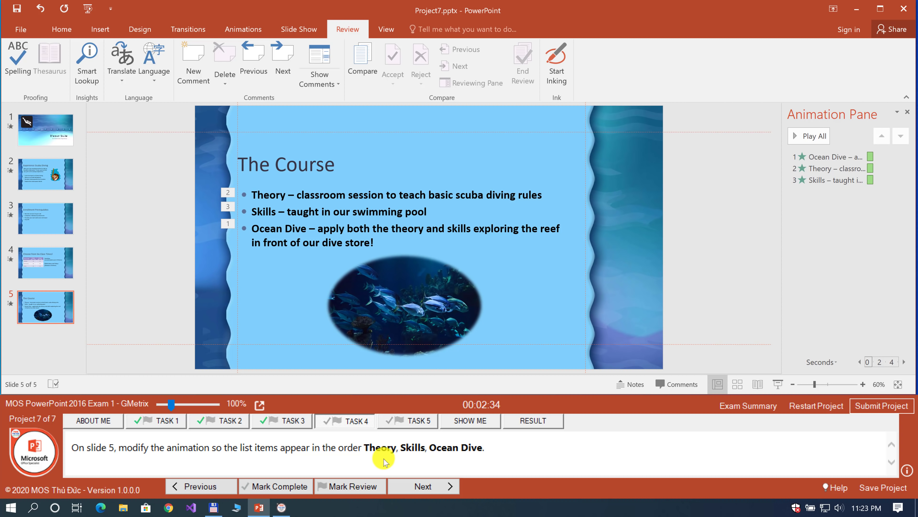
# Move Theory then Skills up to play Theory, Skills, Ocean Dive, and mark task 4 complete
pyautogui.click(821, 169)
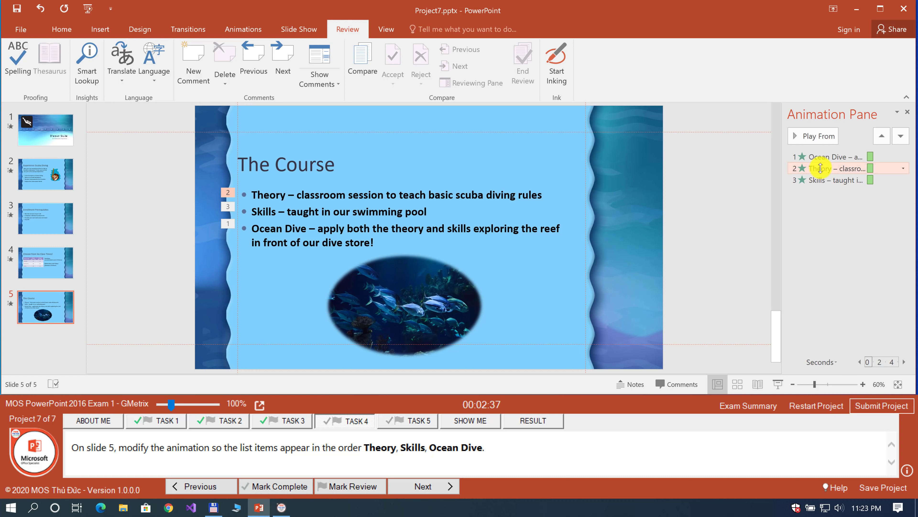
pyautogui.click(880, 137)
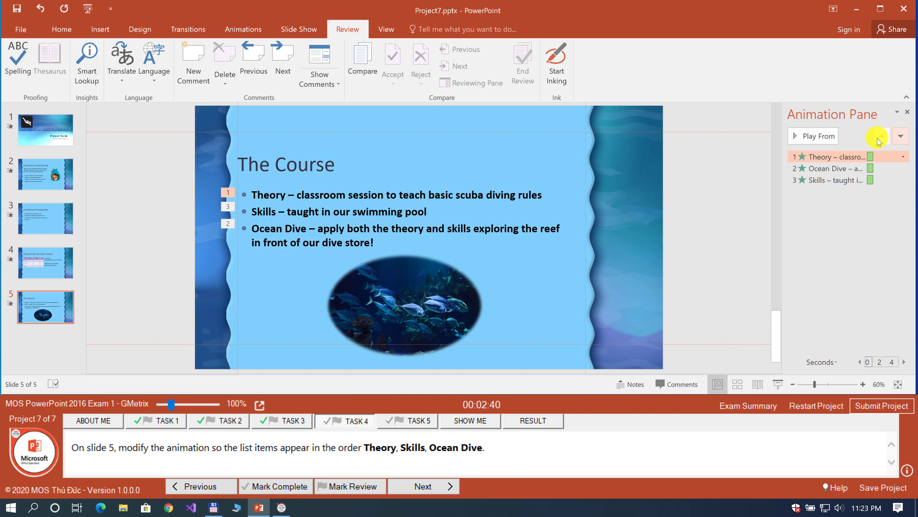
pyautogui.click(820, 180)
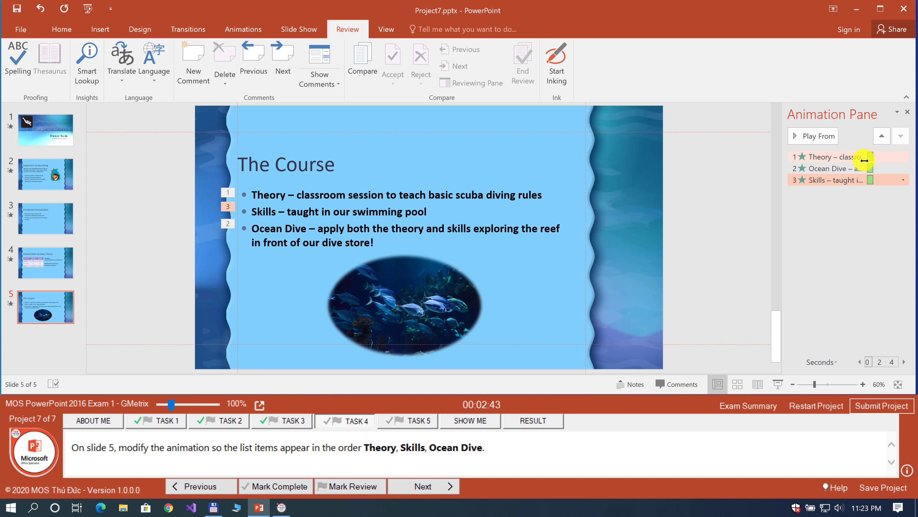
pyautogui.click(881, 139)
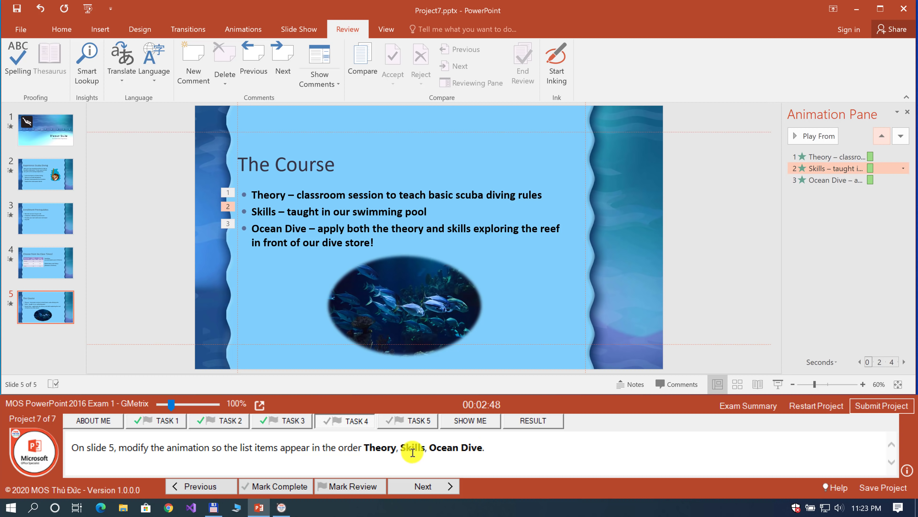
pyautogui.click(270, 486)
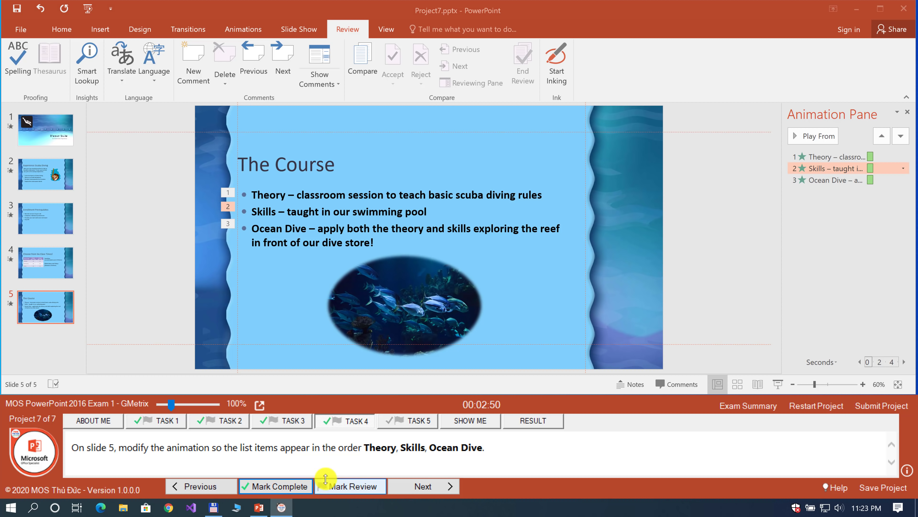
pyautogui.click(416, 487)
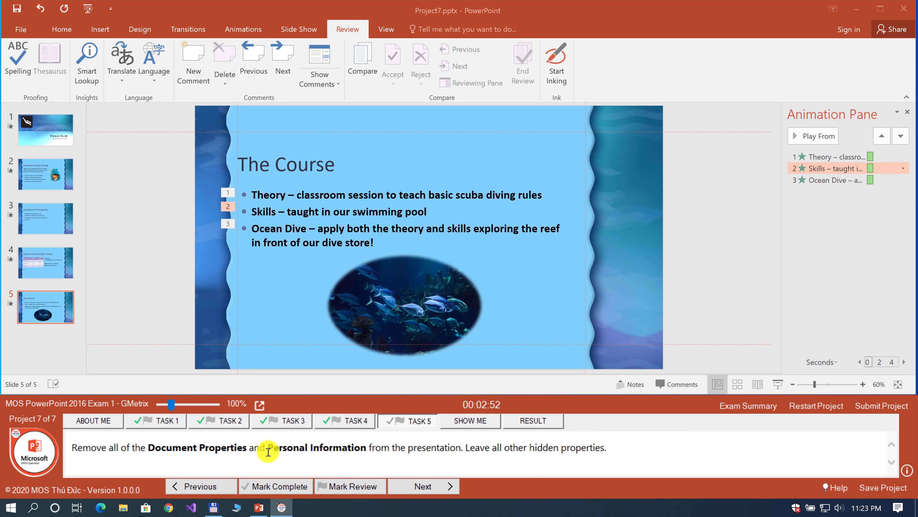
# Save the presentation and run the Document Inspector on it
pyautogui.moveTo(83, 447); pyautogui.dragTo(197, 448)
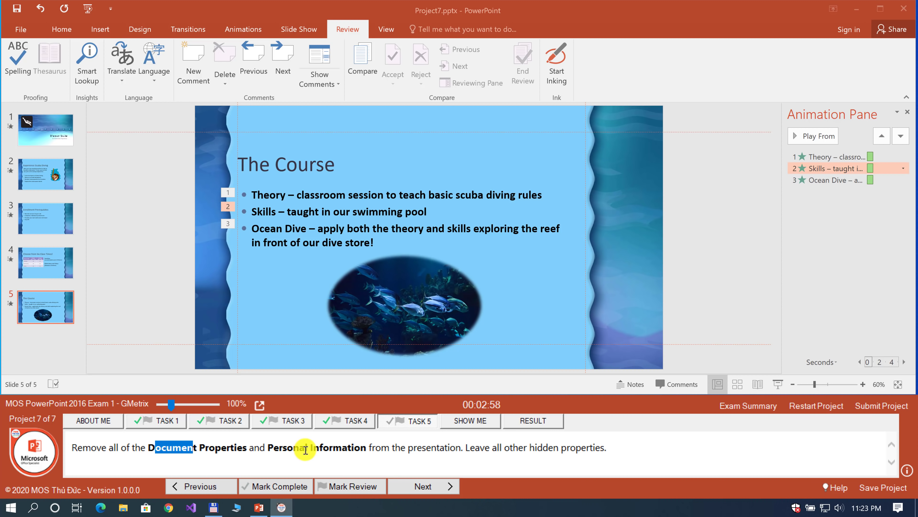
pyautogui.moveTo(313, 447); pyautogui.dragTo(329, 448)
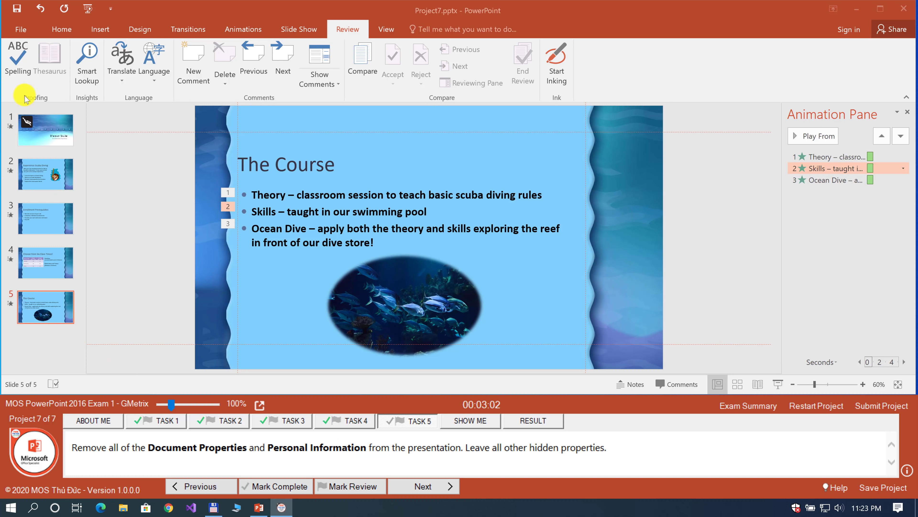
pyautogui.click(20, 29)
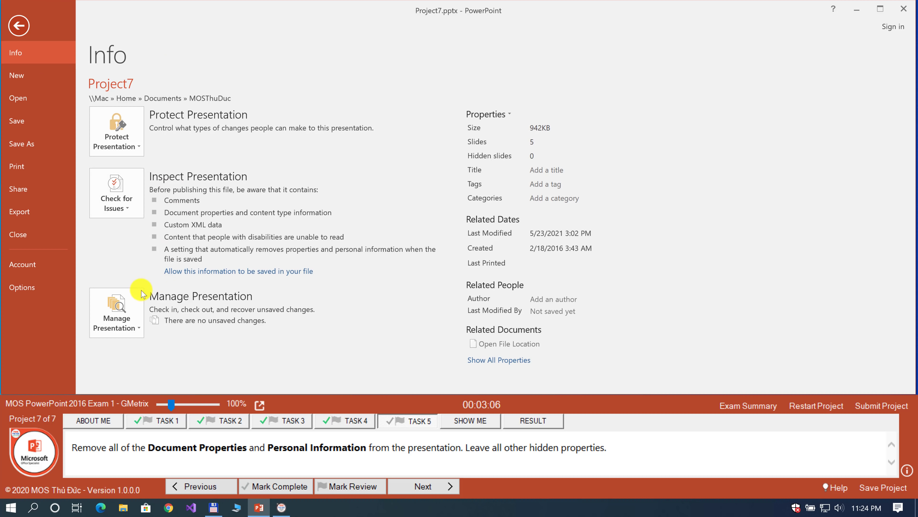
pyautogui.click(122, 204)
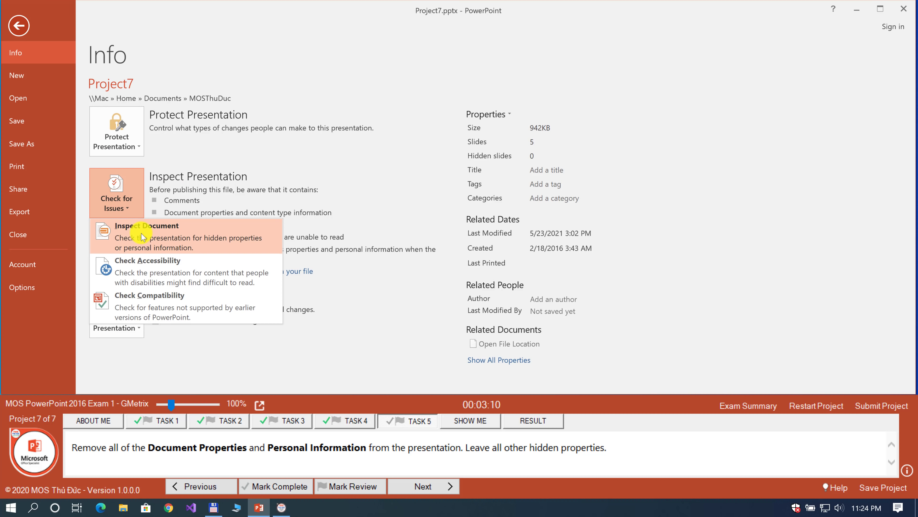
pyautogui.click(170, 233)
pyautogui.click(434, 292)
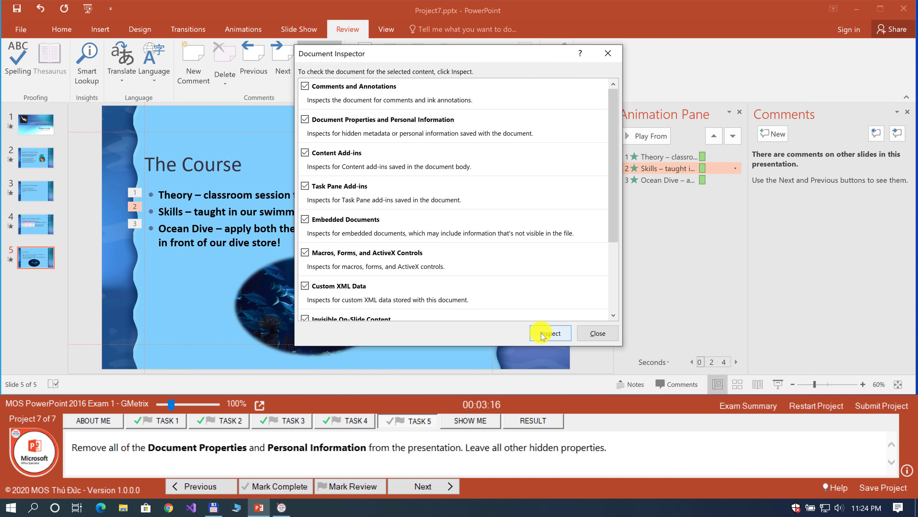
pyautogui.click(542, 335)
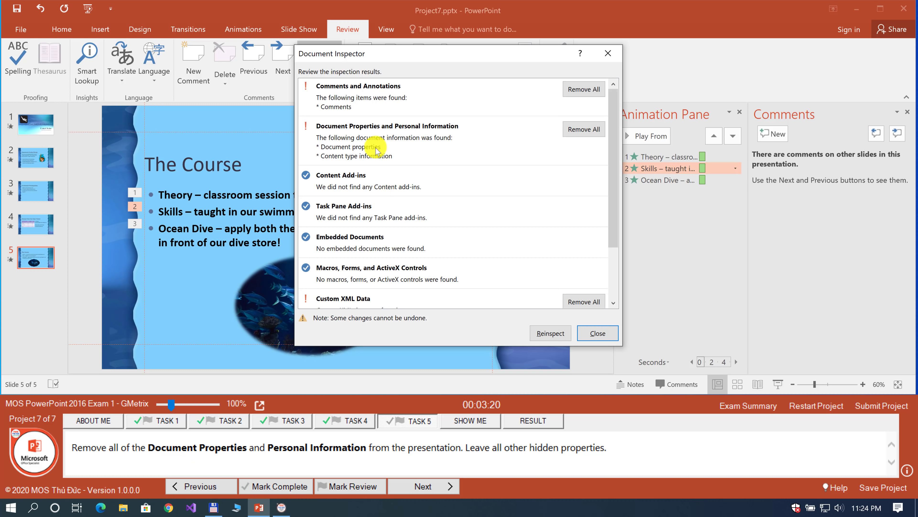
# Remove all document properties and personal information, close the inspector, and mark task 5 complete
pyautogui.click(582, 130)
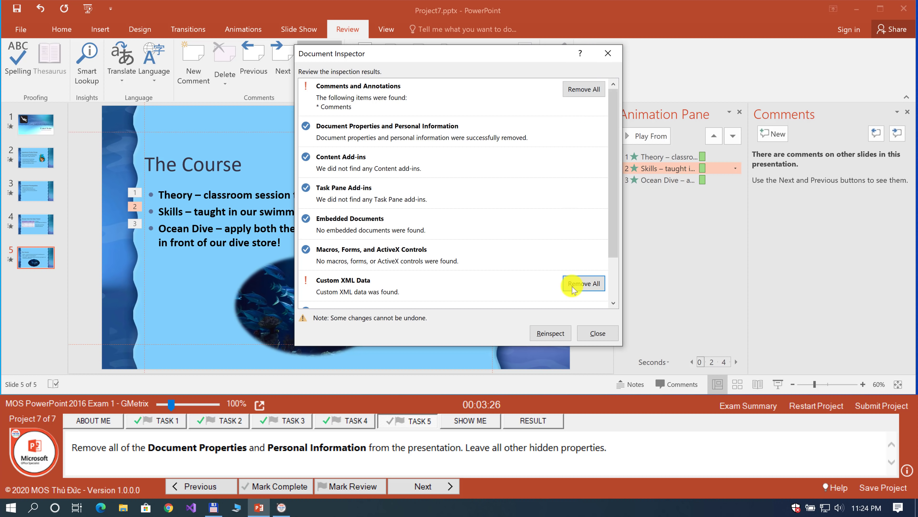
pyautogui.moveTo(611, 232); pyautogui.dragTo(614, 284)
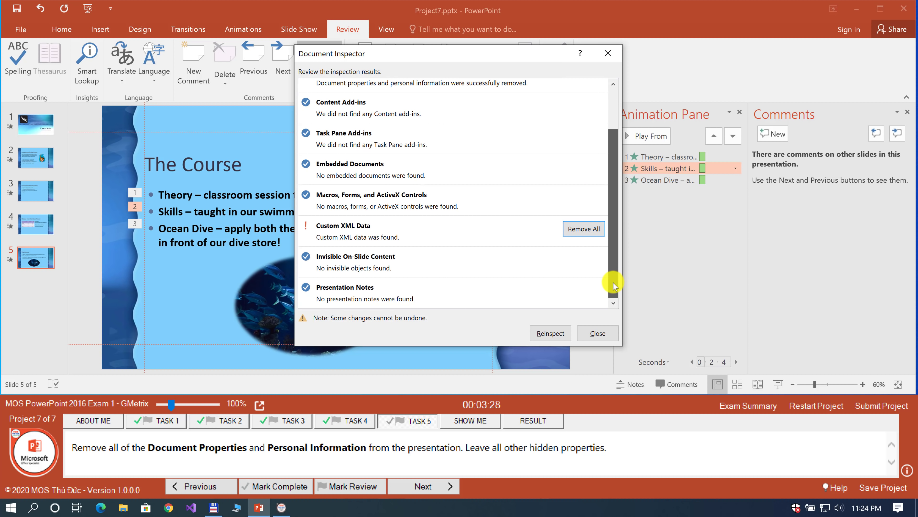
pyautogui.click(595, 333)
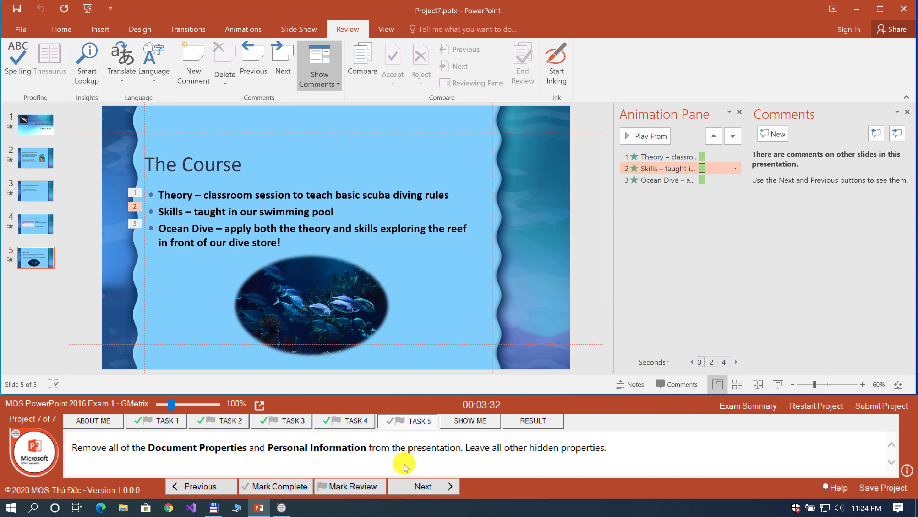
pyautogui.click(293, 485)
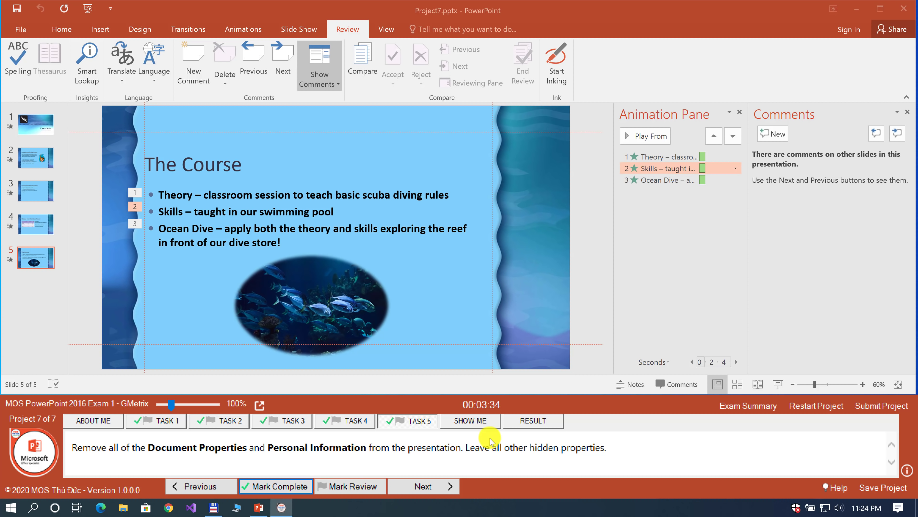